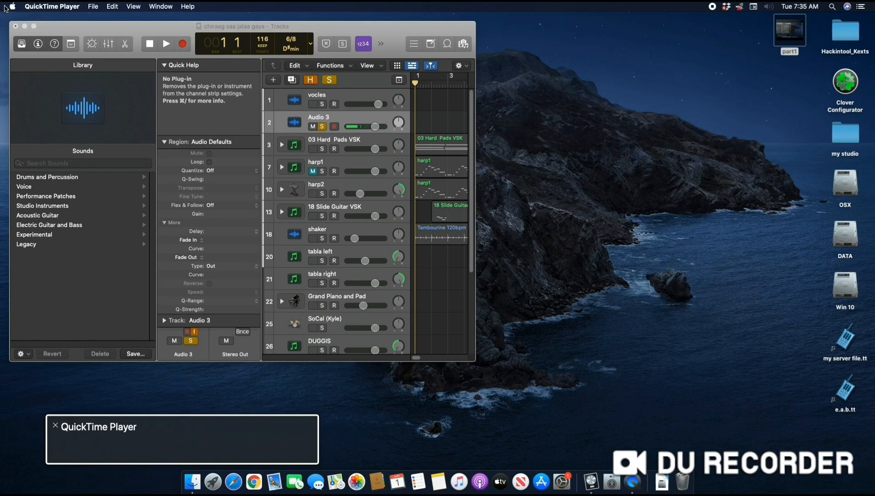
# Open VoiceOver Utility and browse VoiceOver's quick speech settings, including Pitch.
pyautogui.hotkey('ctrl', 'alt', 'F8')
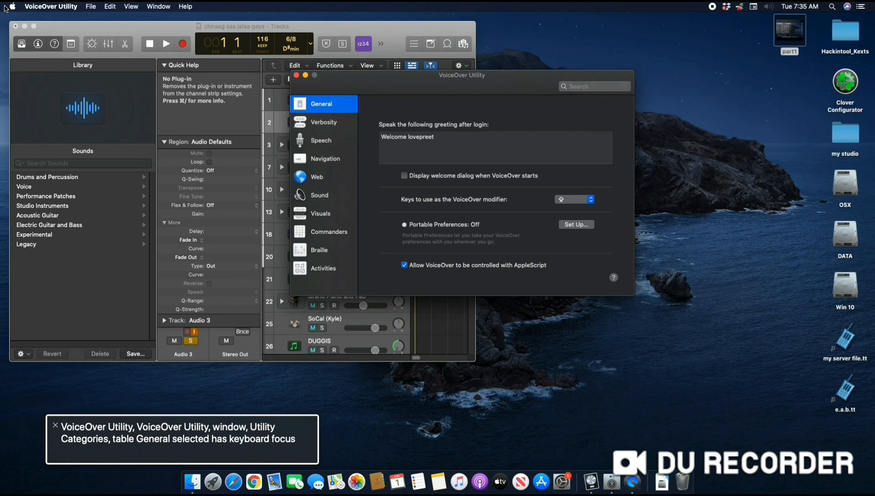
pyautogui.press('shift+super+Caps_Lock+Left')
pyautogui.press('shift+super+Caps_Lock+Left')
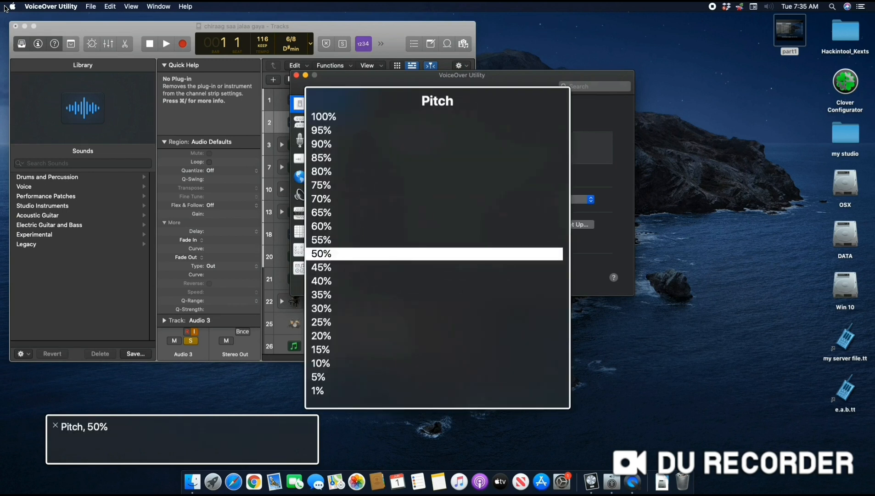
pyautogui.press('shift+super+Caps_Lock+Left')
pyautogui.press('shift+super+Caps_Lock+Down')
pyautogui.press('shift+super+Caps_Lock+Down')
pyautogui.press('shift+super+Caps_Lock+Down')
pyautogui.press('shift+super+Caps_Lock+Down')
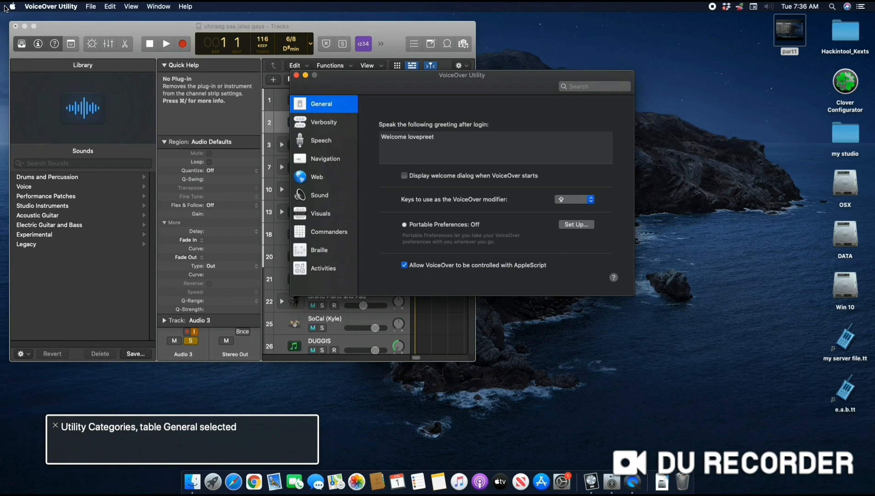
# Review the Pitch and Volume choices in the quick speech settings overlay and dismiss it.
pyautogui.press('shift+super+Caps_Lock+Right')
pyautogui.press('super+Caps_Lock+Right')
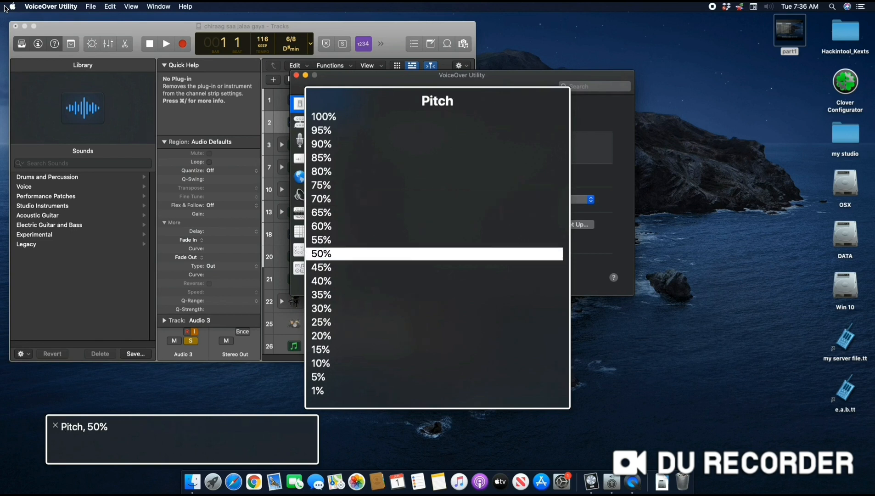
pyautogui.press('super+Caps_Lock+Right')
pyautogui.press('super+Caps_Lock+Up')
pyautogui.press('super+Caps_Lock+Up')
pyautogui.press('super+Caps_Lock+Up')
pyautogui.press('super+Caps_Lock+Up')
pyautogui.press('super+Caps_Lock+Up')
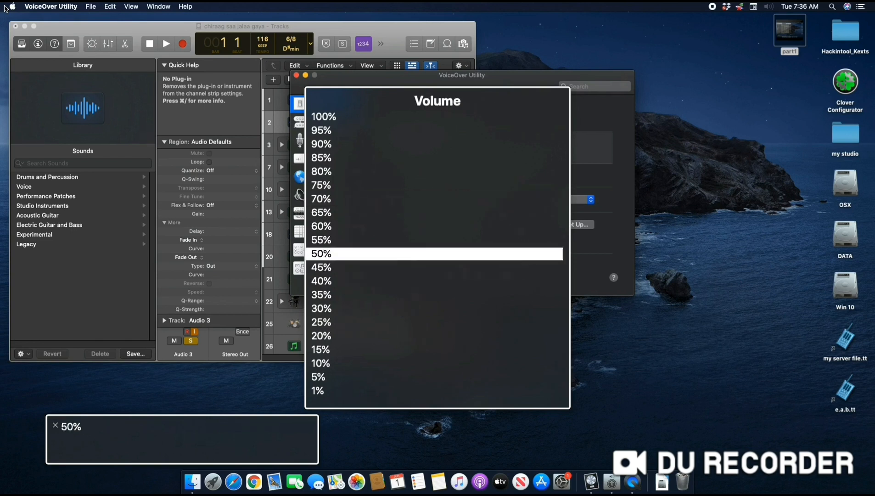
pyautogui.press('Escape')
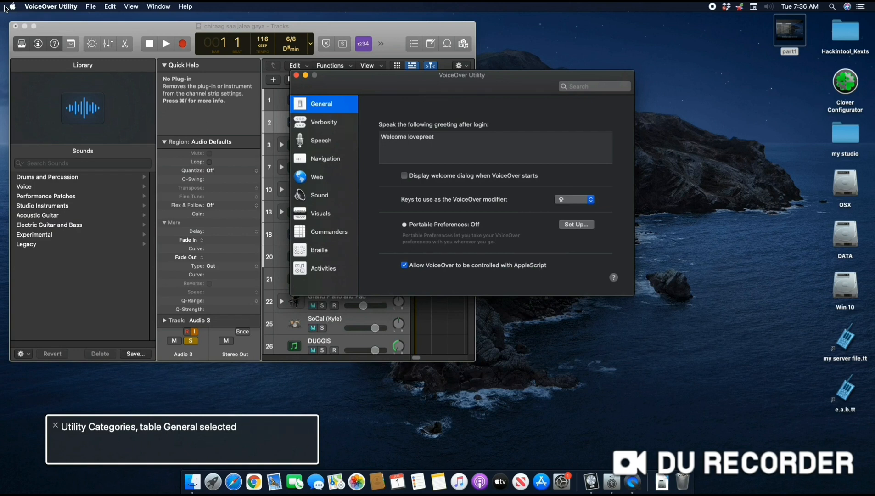
# Examine the General settings: login greeting, welcome dialog, VoiceOver modifier keys, Portable Preferences and AppleScript control.
pyautogui.hotkey('ctrl', 'alt', 'Left')
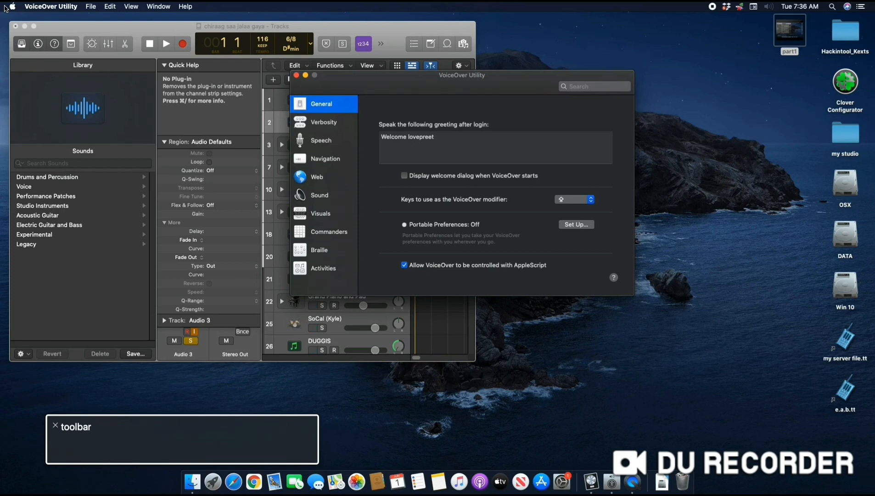
pyautogui.hotkey('capslock', 'Right')
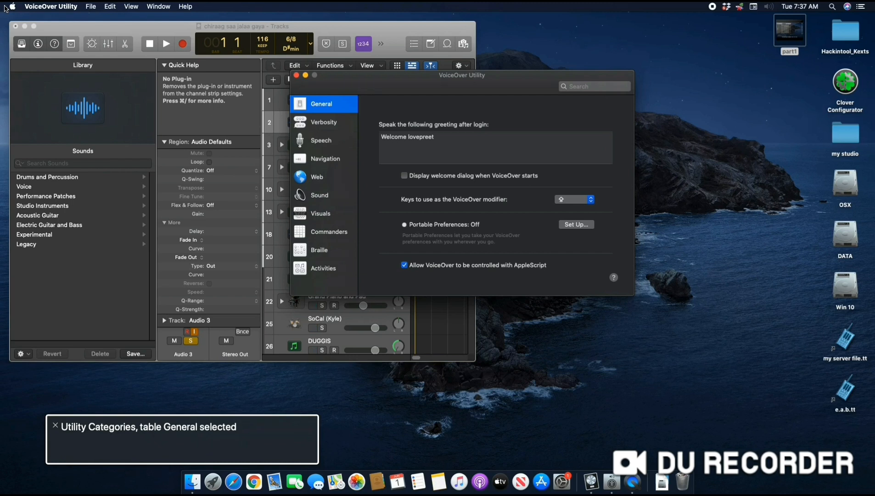
pyautogui.hotkey('capslock', 'Right')
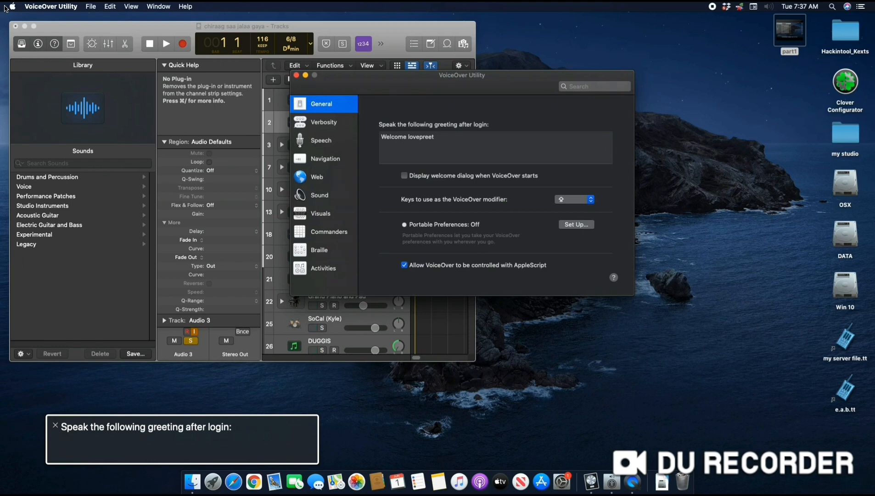
pyautogui.hotkey('ctrl', 'alt', 'Right')
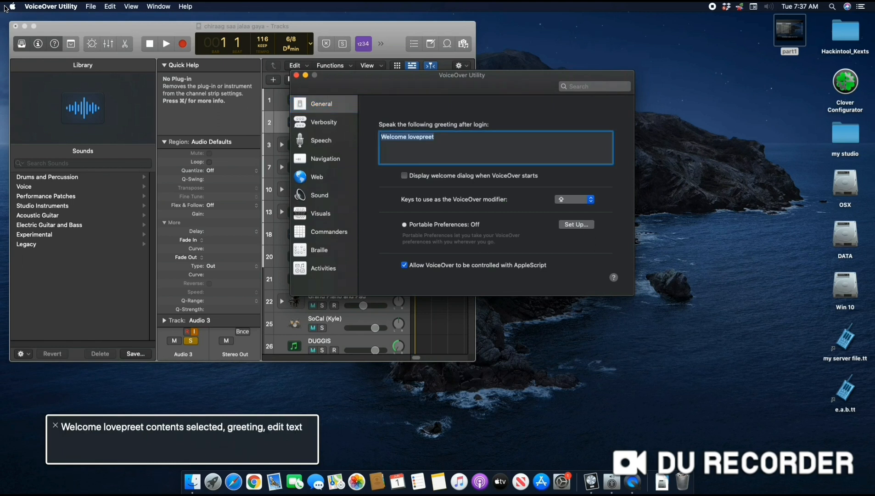
pyautogui.hotkey('ctrl', 'alt', 'Right')
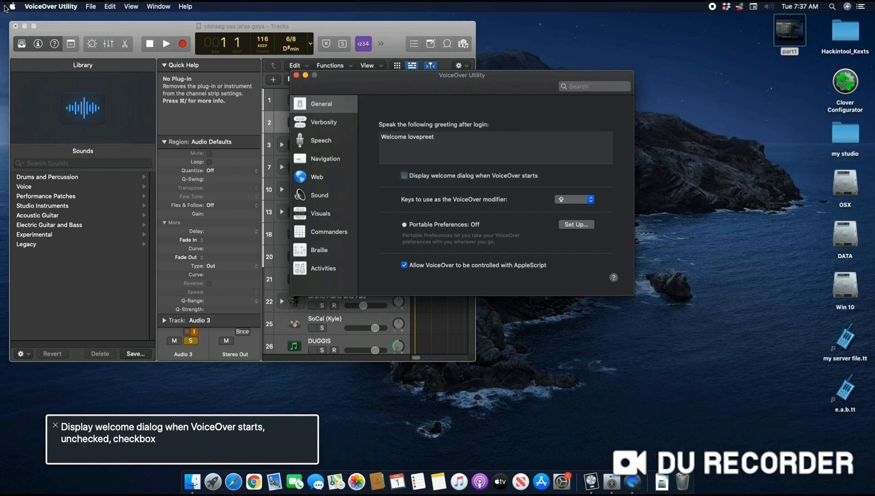
pyautogui.hotkey('ctrl', 'alt', 'Right')
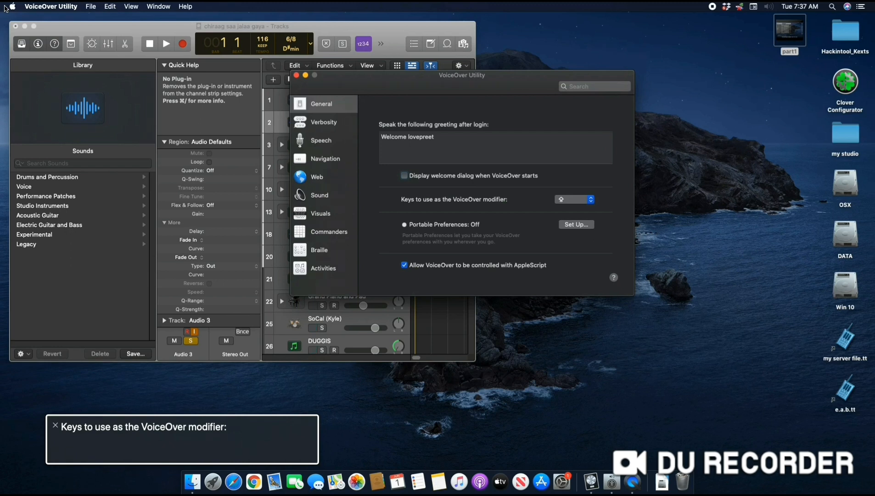
pyautogui.hotkey('ctrl', 'alt', 'Right')
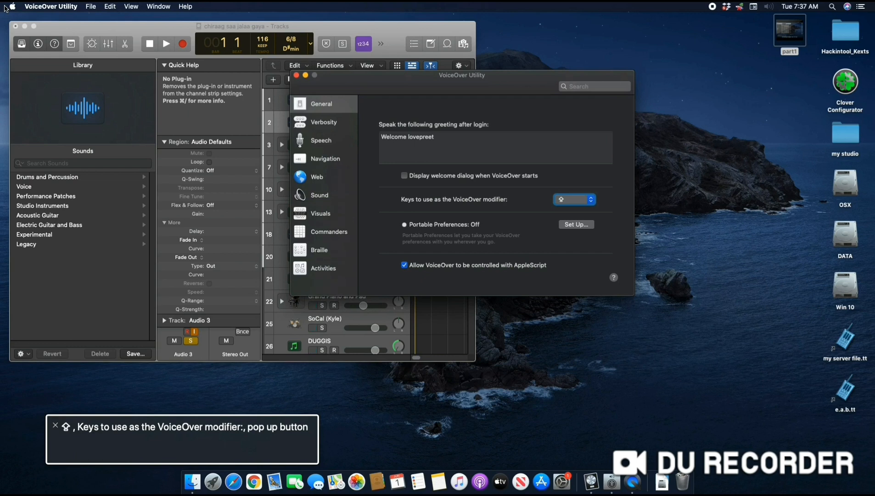
pyautogui.hotkey('ctrl', 'alt', 'Right')
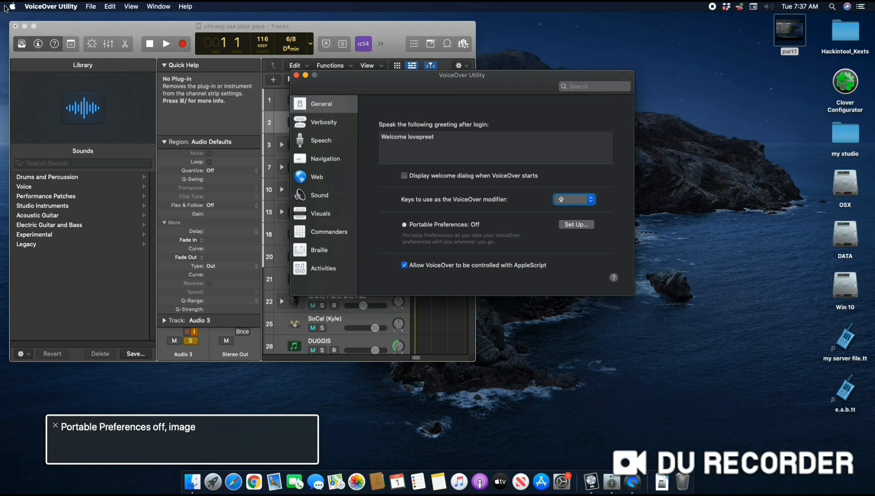
pyautogui.hotkey('ctrl', 'alt', 'Right')
pyautogui.hotkey('ctrl', 'alt', 'Right')
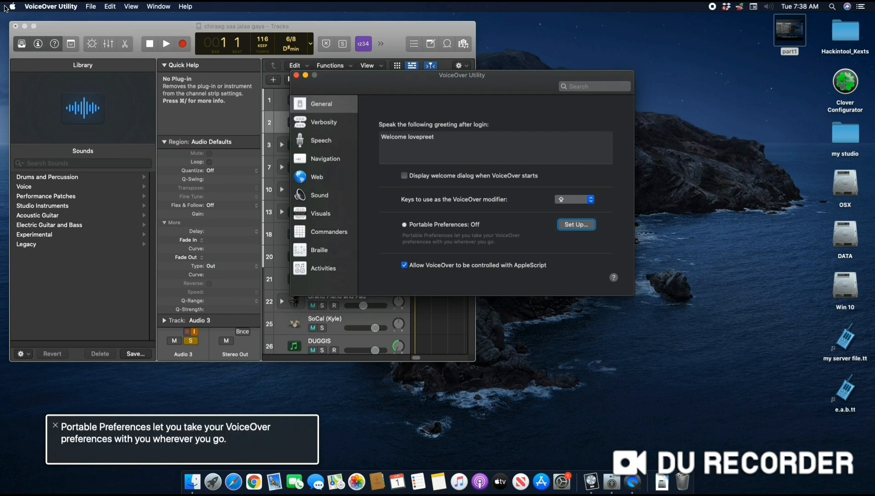
pyautogui.press('Tab')
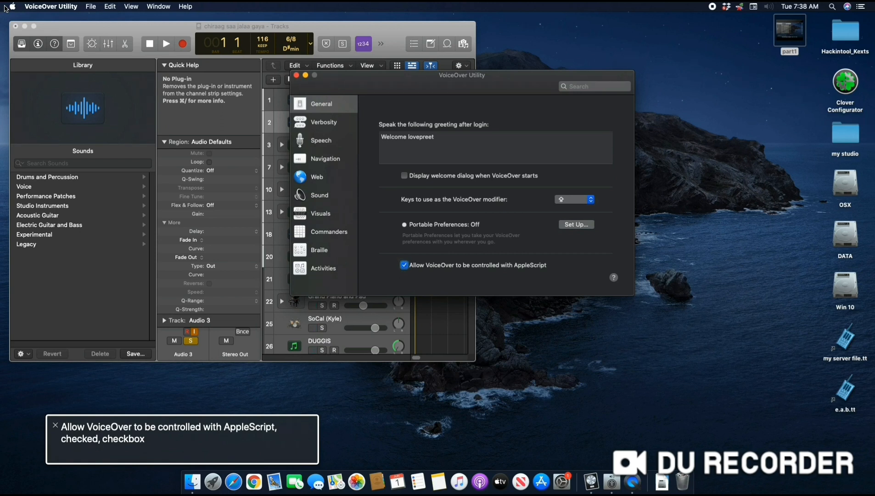
pyautogui.press('Tab')
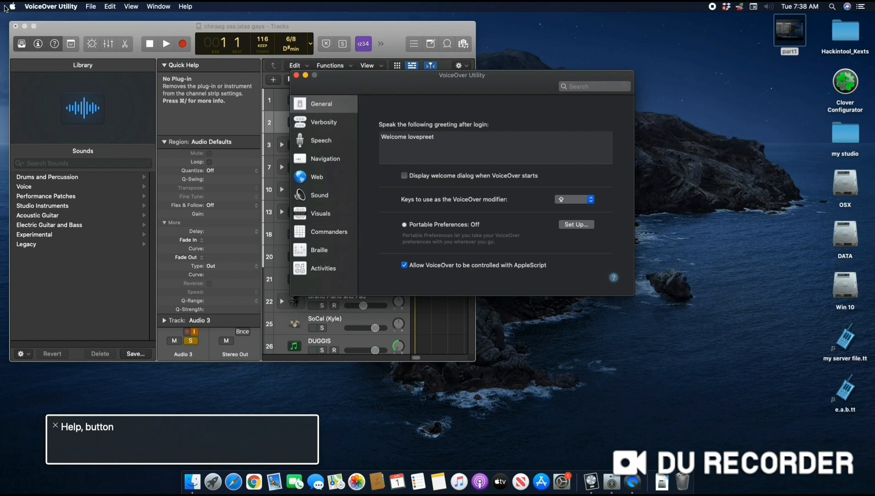
# Show the Verbosity settings and bring the VoiceOver focus to the list of utility categories.
pyautogui.press('super+2')
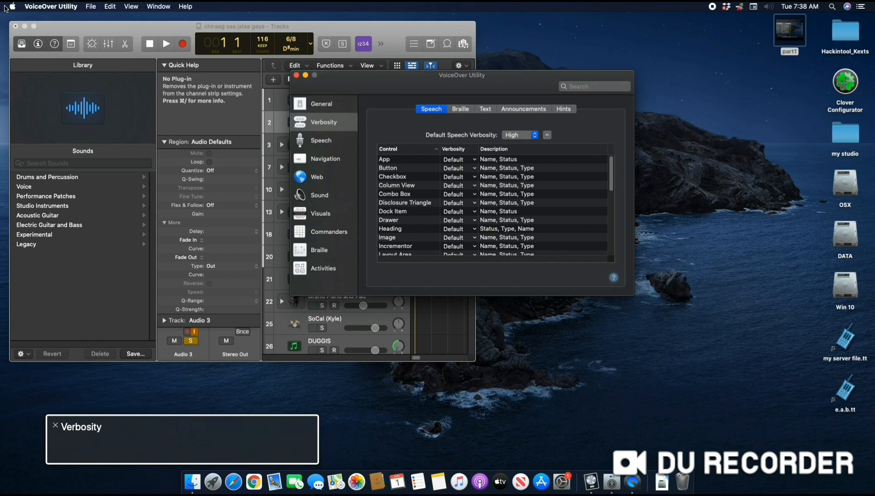
pyautogui.hotkey('ctrl', 'alt', 'Right')
pyautogui.hotkey('ctrl', 'alt', 'Right')
pyautogui.hotkey('ctrl', 'alt', 'Right')
pyautogui.hotkey('ctrl', 'alt', 'Left')
pyautogui.hotkey('ctrl', 'alt', 'Left')
pyautogui.hotkey('ctrl', 'alt', 'Left')
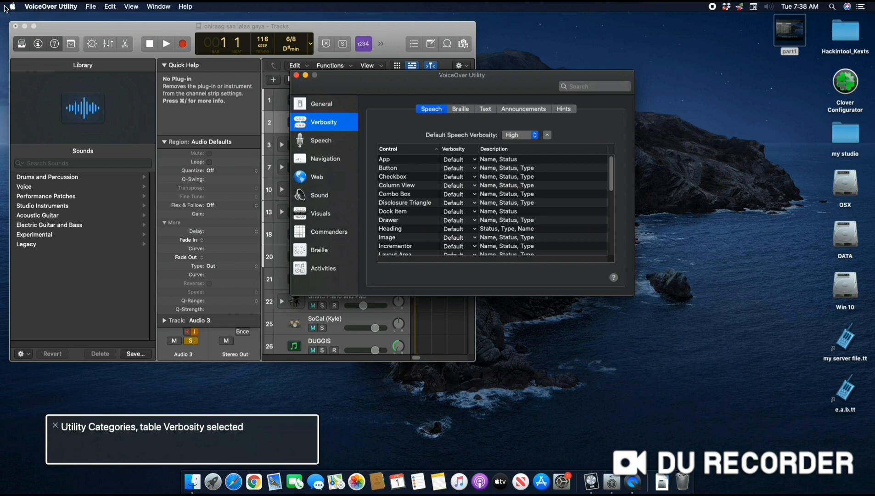
# Examine the Verbosity sections and the Speech options, including the default speech verbosity and the custom verbosity table.
pyautogui.press('Tab')
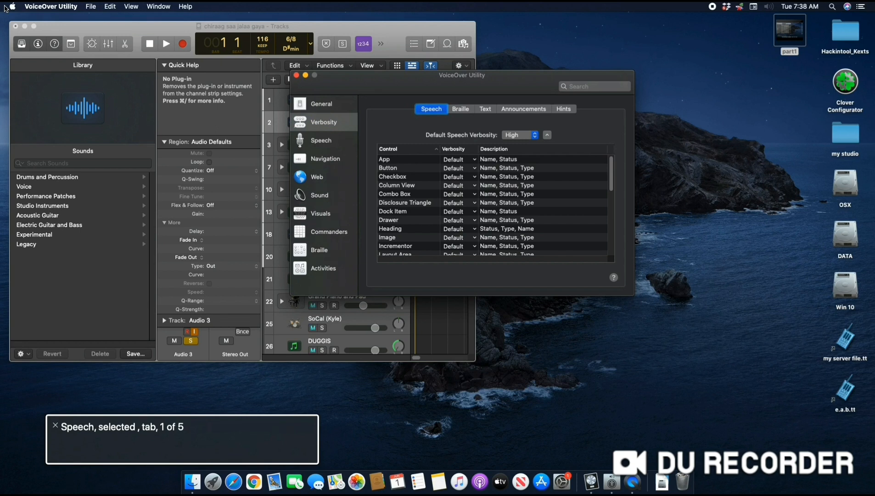
pyautogui.hotkey('ctrl', 'alt', 'Right')
pyautogui.hotkey('ctrl', 'alt', 'Right')
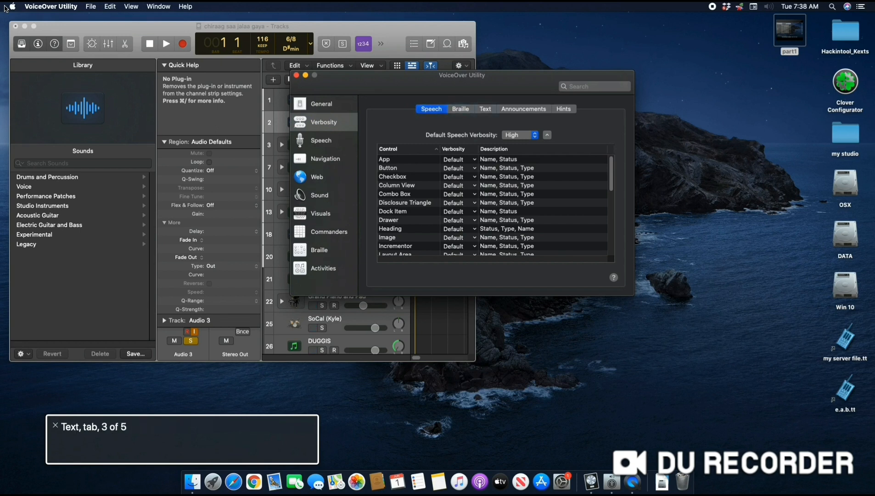
pyautogui.hotkey('ctrl', 'alt', 'Right')
pyautogui.hotkey('ctrl', 'alt', 'Right')
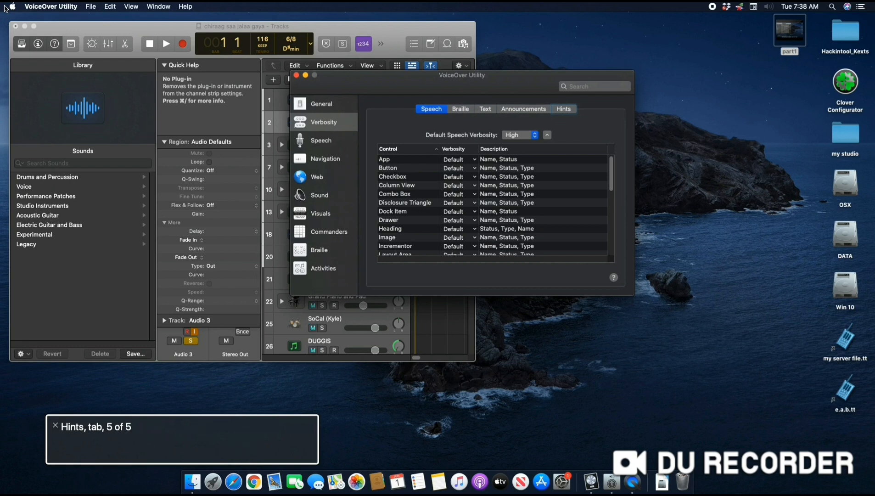
pyautogui.hotkey('ctrl', 'alt', 'Right')
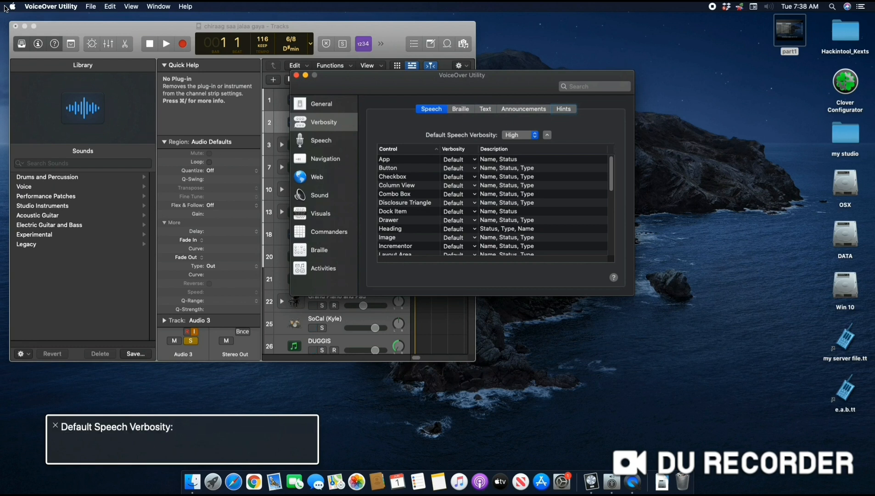
pyautogui.hotkey('ctrl', 'alt', 'Right')
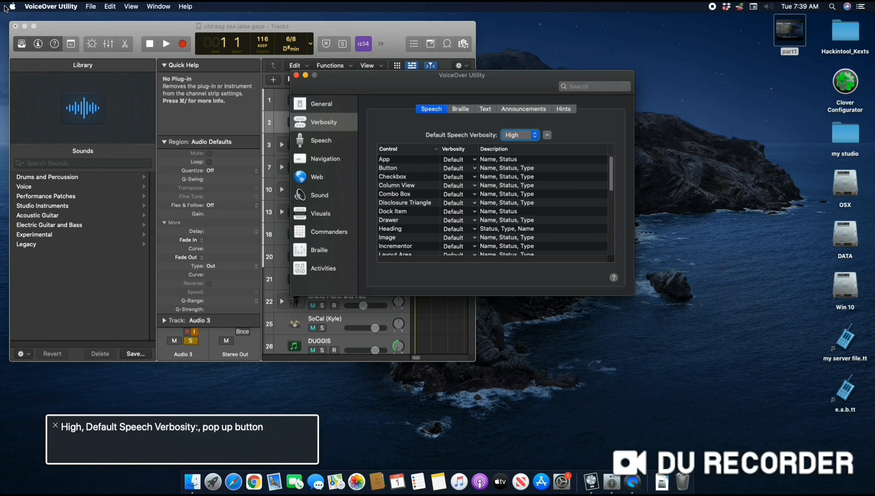
pyautogui.hotkey('ctrl', 'alt', 'Right')
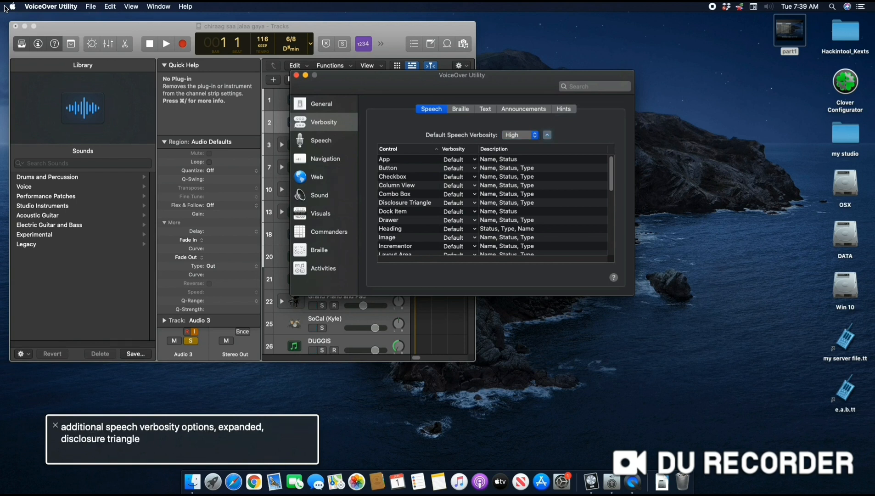
pyautogui.hotkey('ctrl', 'alt', 'Right')
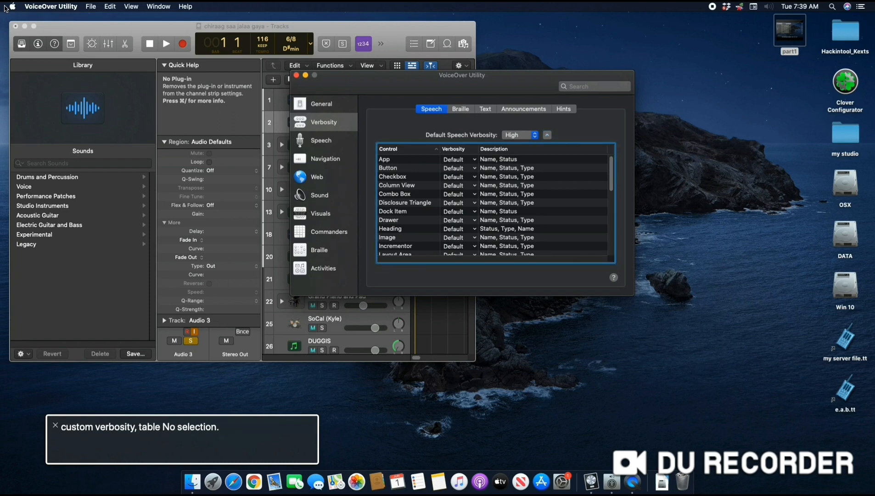
pyautogui.hotkey('ctrl', 'alt', 'Right')
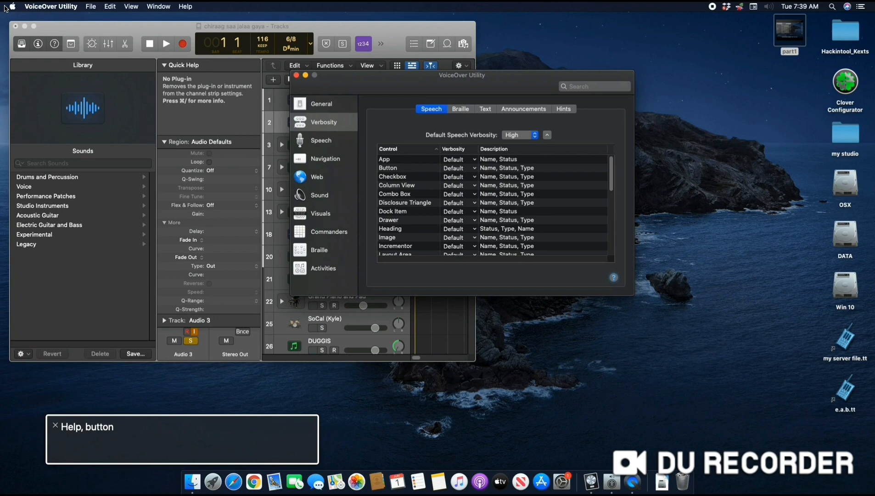
# Show the Braille options of the Verbosity settings.
pyautogui.press('Tab')
pyautogui.press('Tab')
pyautogui.press('Tab')
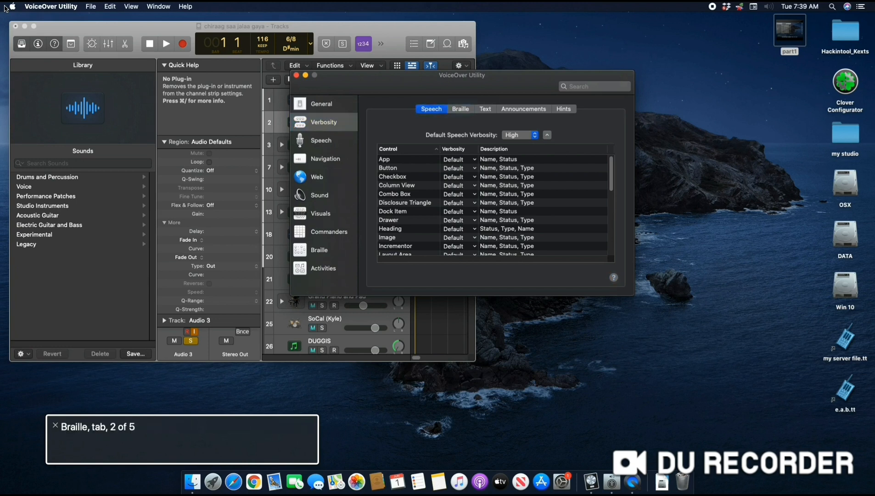
pyautogui.hotkey('ctrl', 'alt', 'space')
# Examine the default braille verbosity setting and the control for additional braille verbosity options.
pyautogui.hotkey('ctrl', 'alt', 'Right')
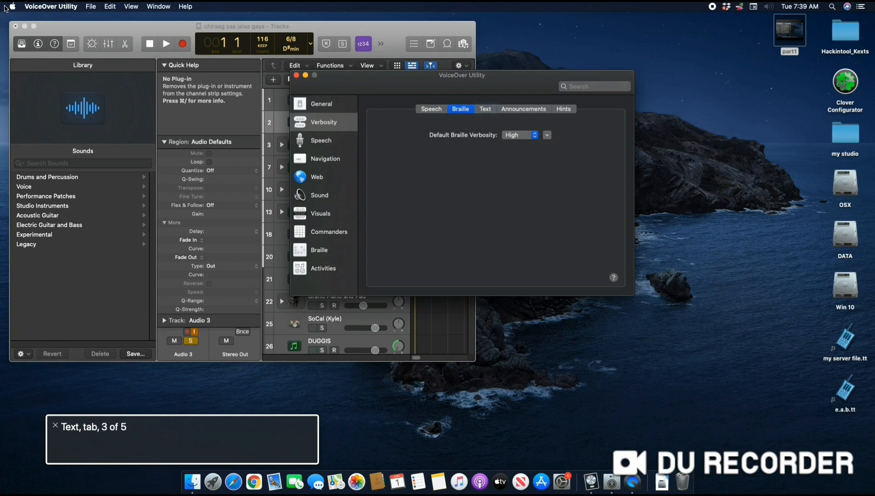
pyautogui.hotkey('ctrl', 'alt', 'Right')
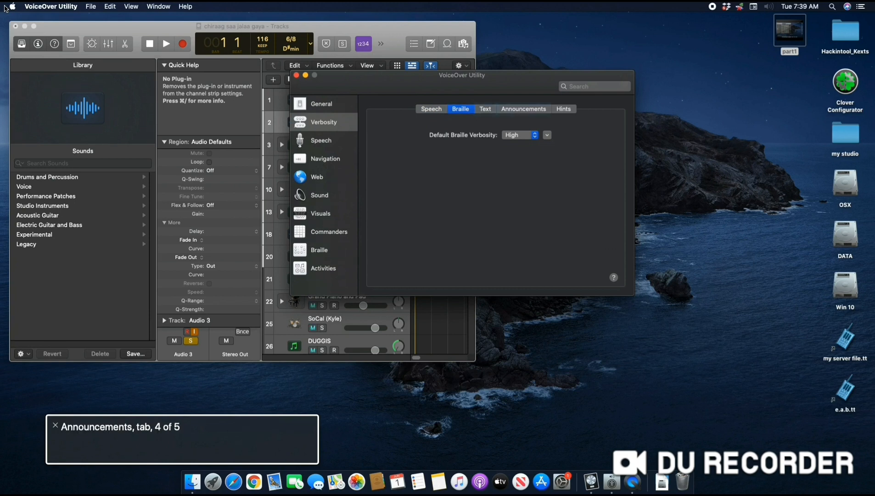
pyautogui.hotkey('ctrl', 'alt', 'Right')
pyautogui.hotkey('ctrl', 'alt', 'Right')
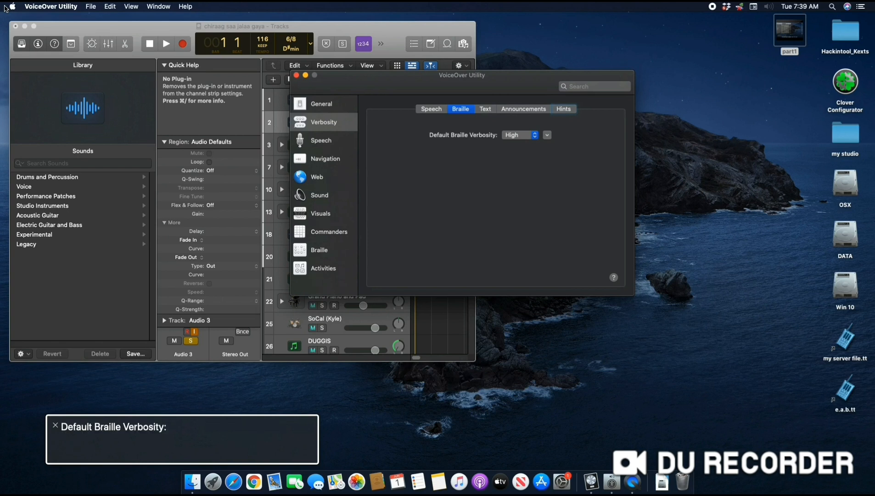
pyautogui.hotkey('ctrl', 'alt', 'Right')
pyautogui.hotkey('ctrl', 'alt', 'Right')
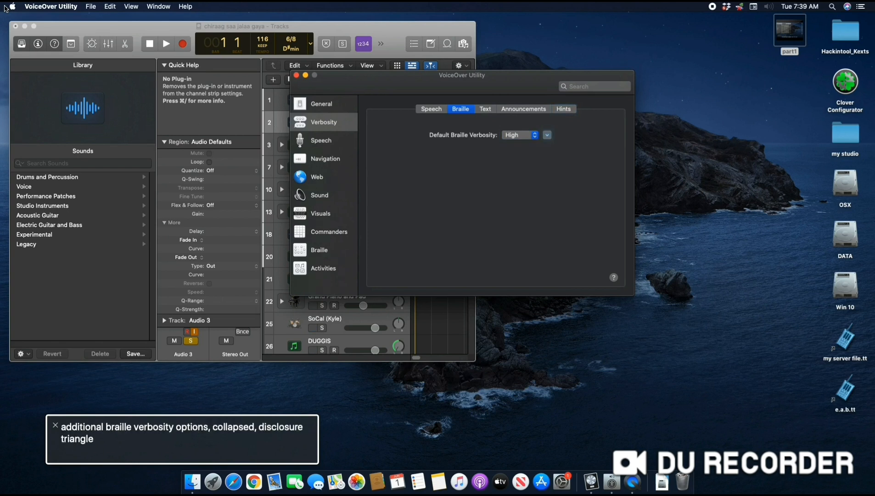
pyautogui.hotkey('ctrl', 'alt', 'Right')
pyautogui.hotkey('ctrl', 'alt', 'Right')
pyautogui.hotkey('ctrl', 'alt', 'Right')
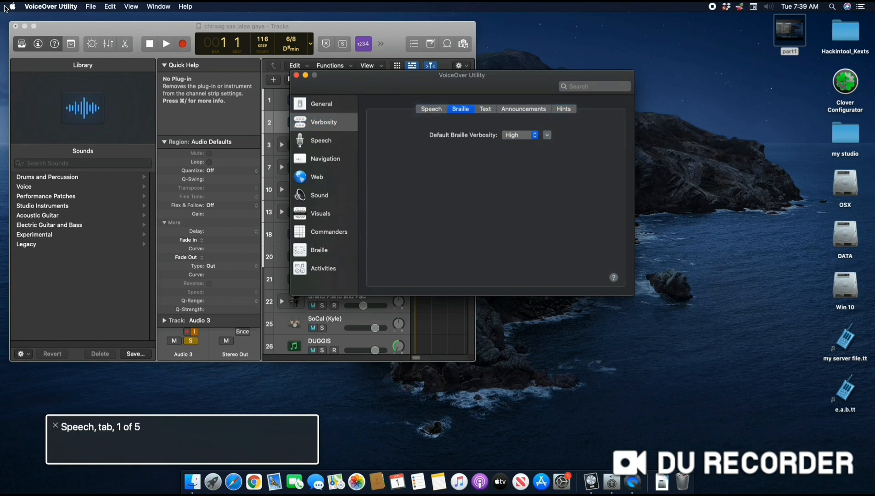
# Show the Text options of the Verbosity settings.
pyautogui.hotkey('ctrl', 'alt', 'Right')
pyautogui.hotkey('ctrl', 'alt', 'Right')
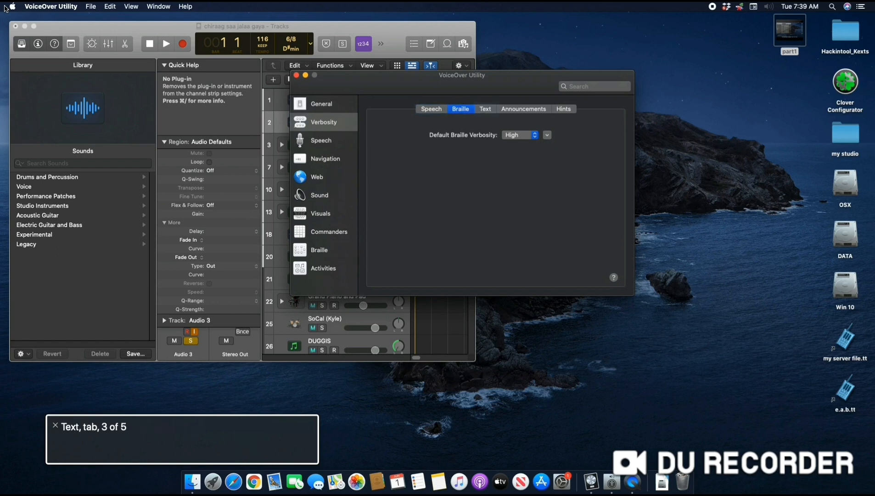
pyautogui.hotkey('ctrl', 'alt', 'space')
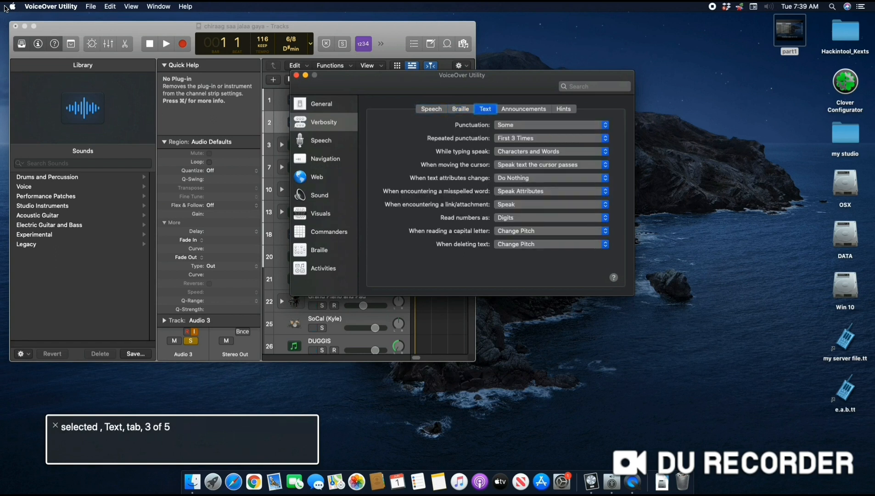
# Examine the Text verbosity options for punctuation, repeated punctuation, speech while typing and speech when moving the cursor.
pyautogui.hotkey('ctrl', 'alt', 'Right')
pyautogui.hotkey('ctrl', 'alt', 'Right')
pyautogui.hotkey('ctrl', 'alt', 'Right')
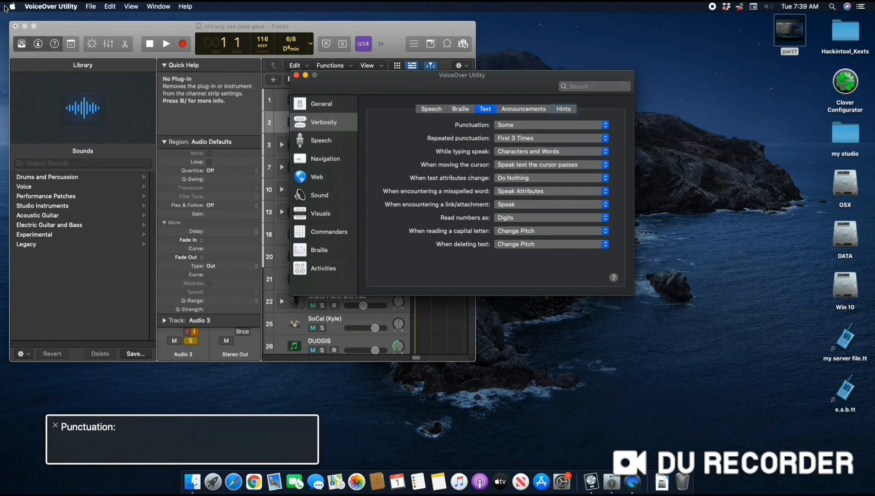
pyautogui.hotkey('ctrl', 'alt', 'Right')
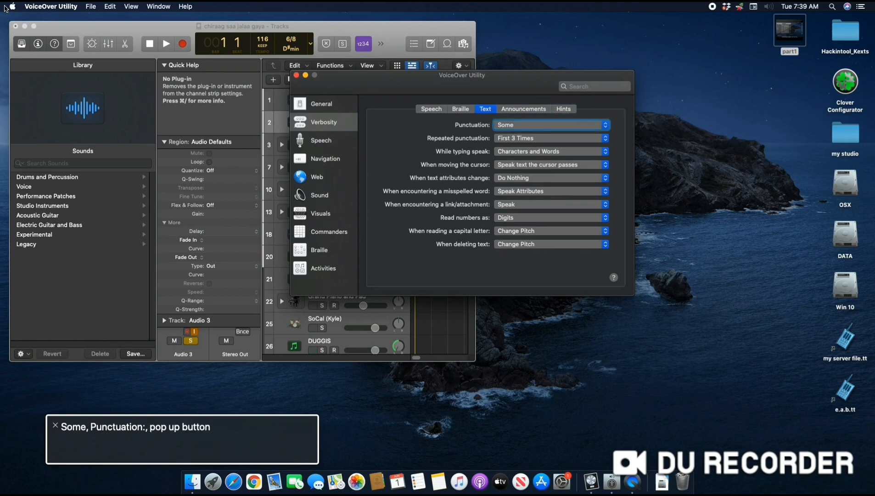
pyautogui.hotkey('ctrl', 'alt', 'Right')
pyautogui.hotkey('ctrl', 'alt', 'Right')
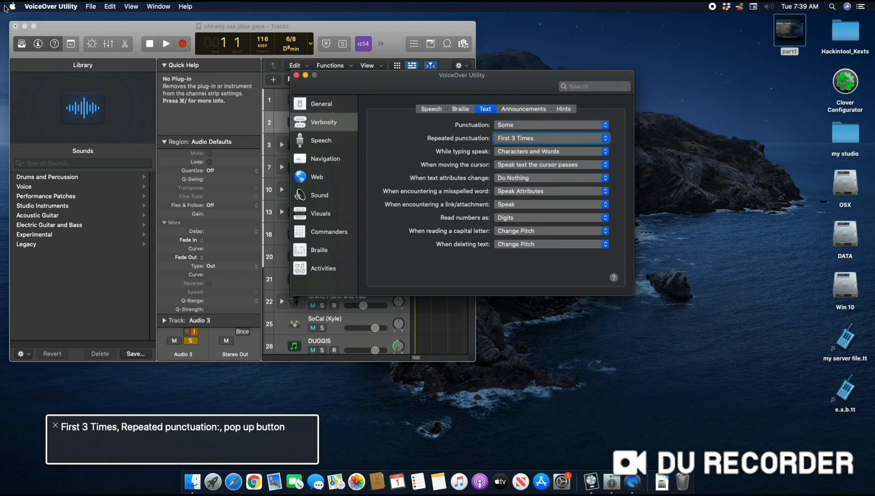
pyautogui.hotkey('ctrl', 'alt', 'Right')
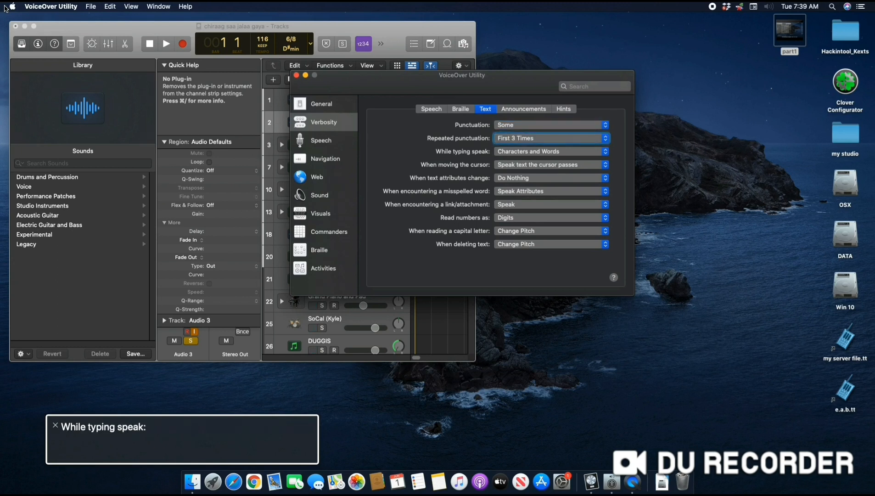
pyautogui.hotkey('ctrl', 'alt', 'Right')
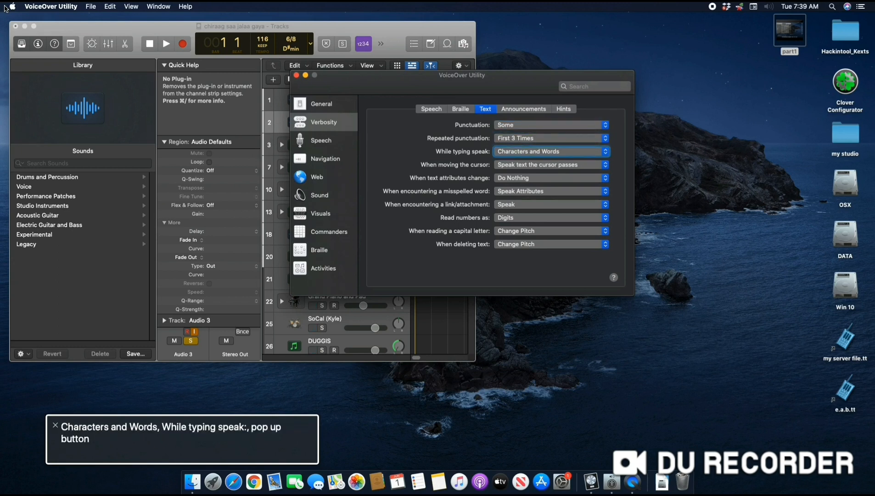
pyautogui.hotkey('ctrl', 'alt', 'Right')
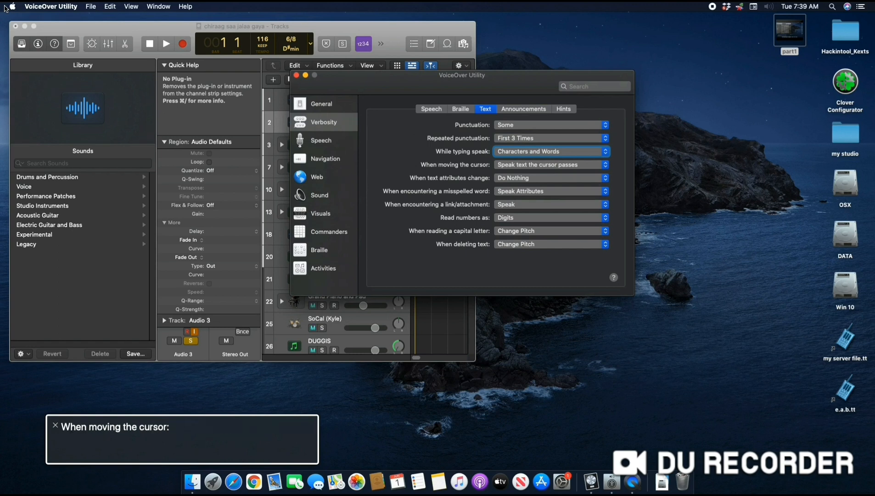
pyautogui.hotkey('ctrl', 'alt', 'Right')
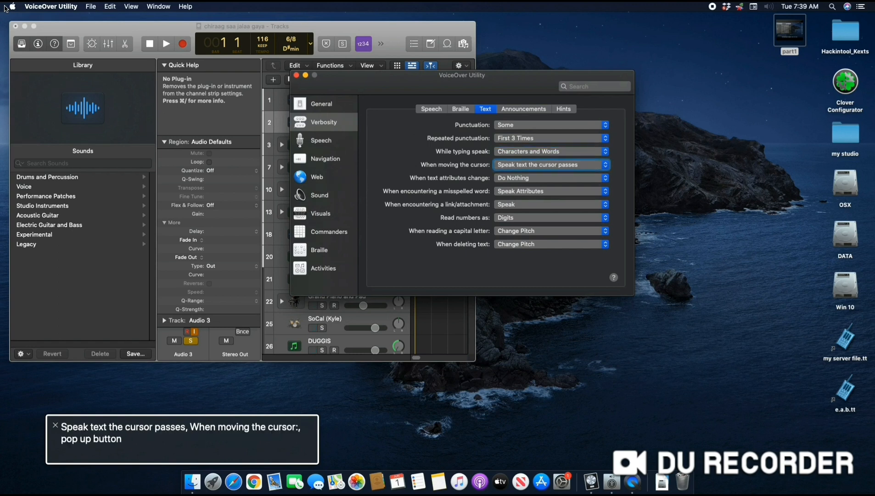
# Examine the Text verbosity options for attribute changes, misspelled words, links and attachments, numbers, capital letters and deleted text.
pyautogui.hotkey('ctrl', 'alt', 'Right')
pyautogui.hotkey('ctrl', 'alt', 'Right')
pyautogui.hotkey('ctrl', 'alt', 'Right')
pyautogui.hotkey('ctrl', 'alt', 'Right')
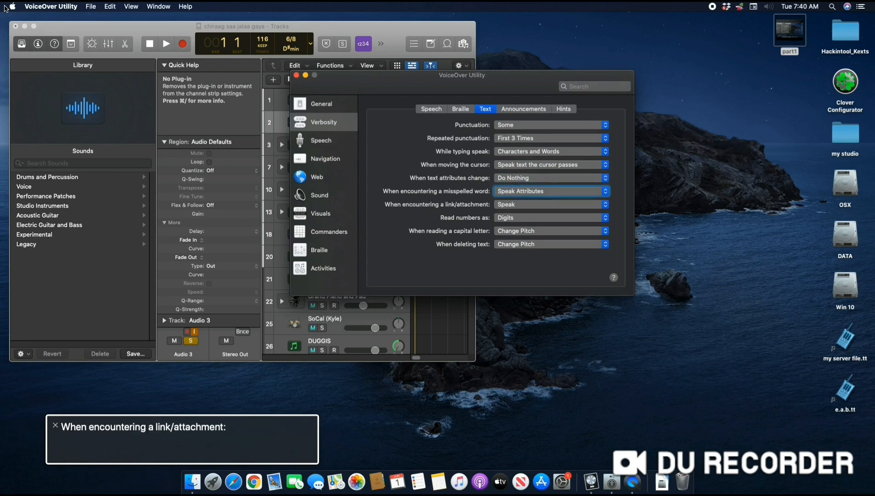
pyautogui.hotkey('ctrl', 'alt', 'Right')
pyautogui.hotkey('ctrl', 'alt', 'Right')
pyautogui.hotkey('ctrl', 'alt', 'Right')
pyautogui.hotkey('ctrl', 'alt', 'Right')
pyautogui.hotkey('ctrl', 'alt', 'Right')
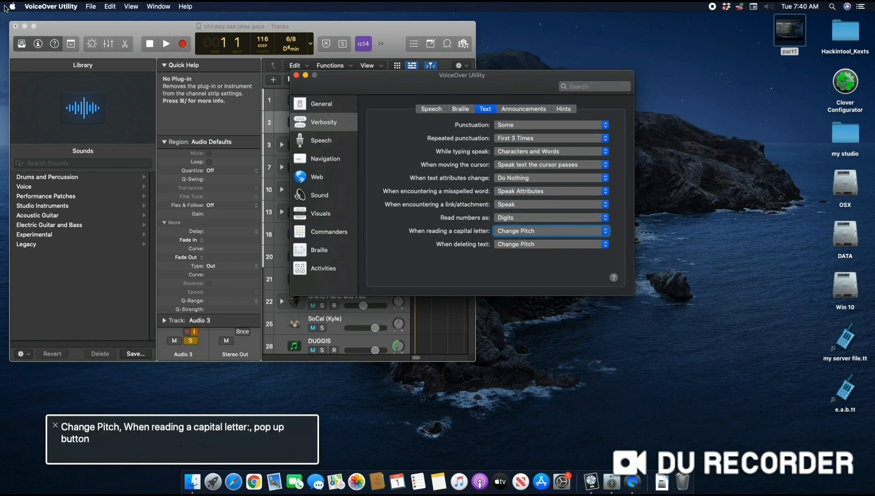
pyautogui.hotkey('ctrl', 'alt', 'Right')
pyautogui.hotkey('ctrl', 'alt', 'Right')
# Show the Announcements options of the Verbosity settings.
pyautogui.hotkey('ctrl', 'alt', 'Right')
pyautogui.hotkey('ctrl', 'alt', 'Right')
pyautogui.hotkey('ctrl', 'alt', 'Right')
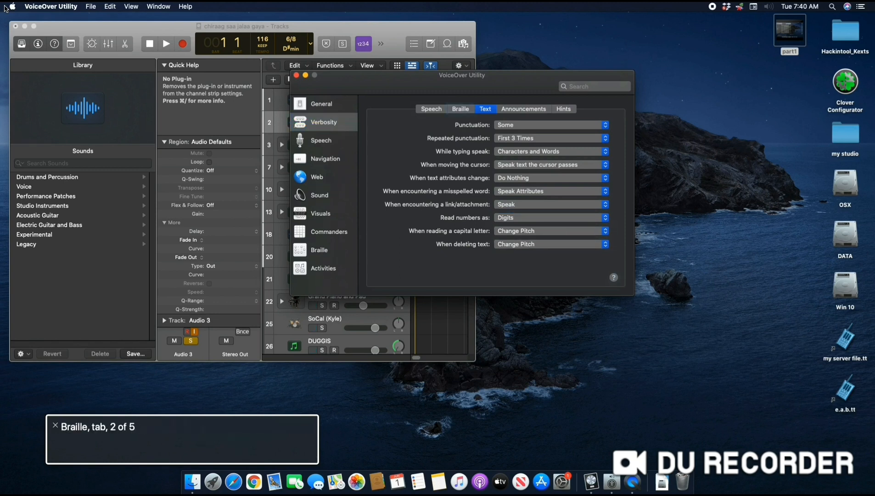
pyautogui.hotkey('ctrl', 'alt', 'Right')
pyautogui.hotkey('ctrl', 'alt', 'Right')
pyautogui.hotkey('ctrl', 'alt', 'space')
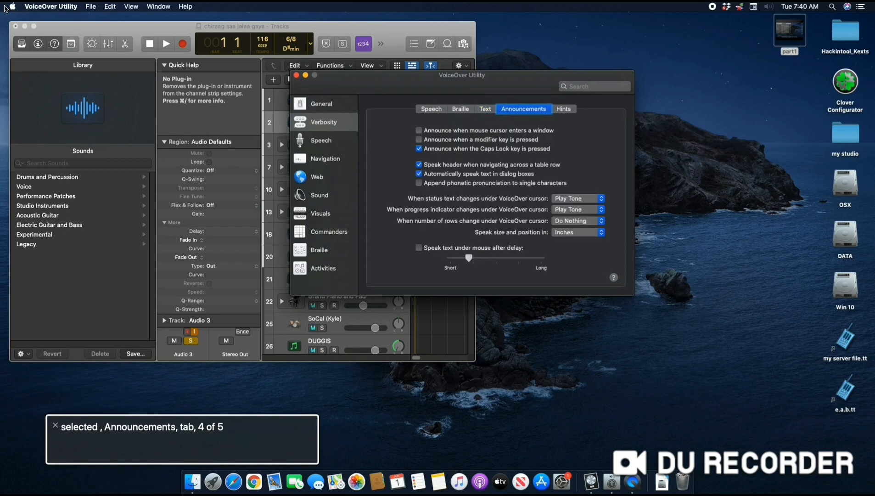
# Examine the Announcements checkboxes, from mouse cursor and modifier key announcements to phonetic pronunciation of single characters.
pyautogui.hotkey('ctrl', 'alt', 'Right')
pyautogui.hotkey('ctrl', 'alt', 'Right')
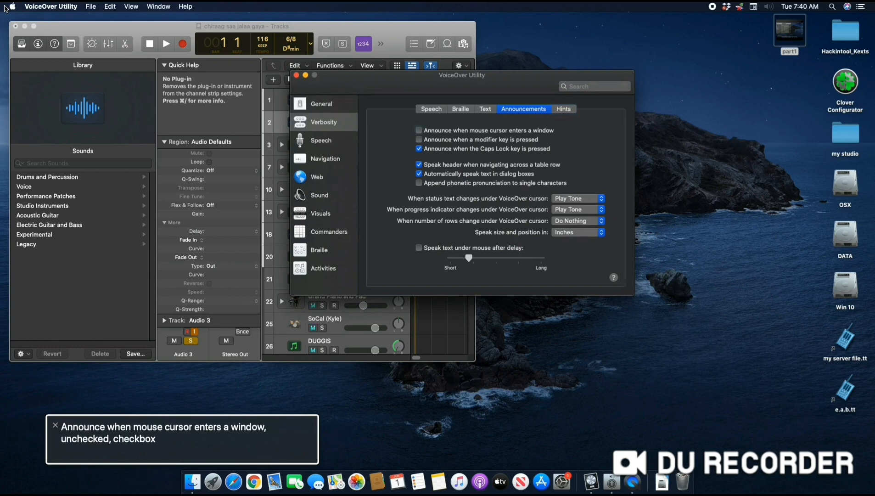
pyautogui.hotkey('ctrl', 'alt', 'Right')
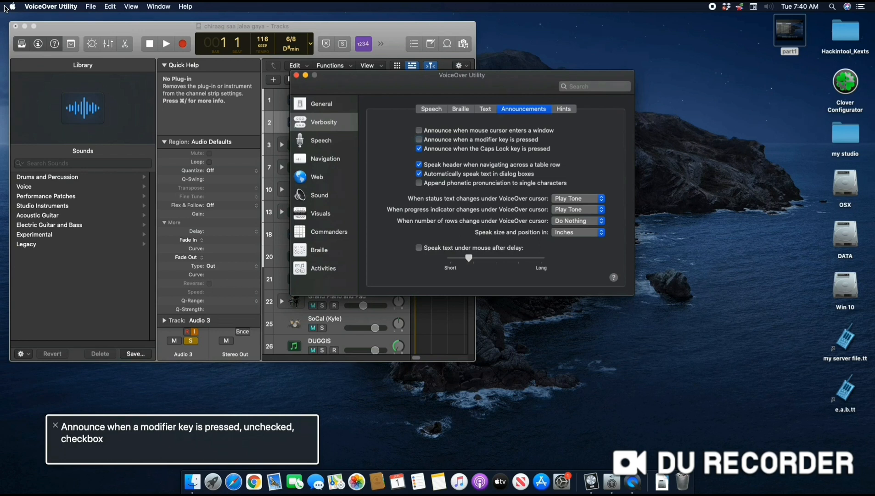
pyautogui.hotkey('ctrl', 'alt', 'Right')
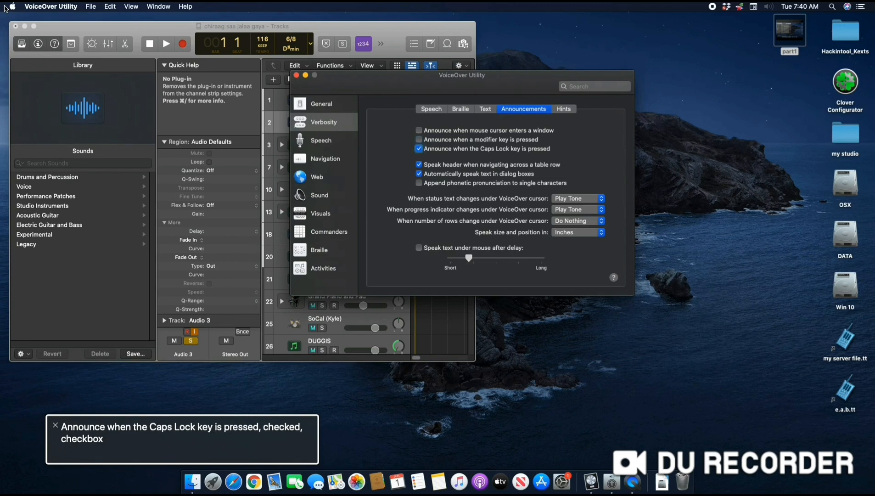
pyautogui.hotkey('ctrl', 'alt', 'Right')
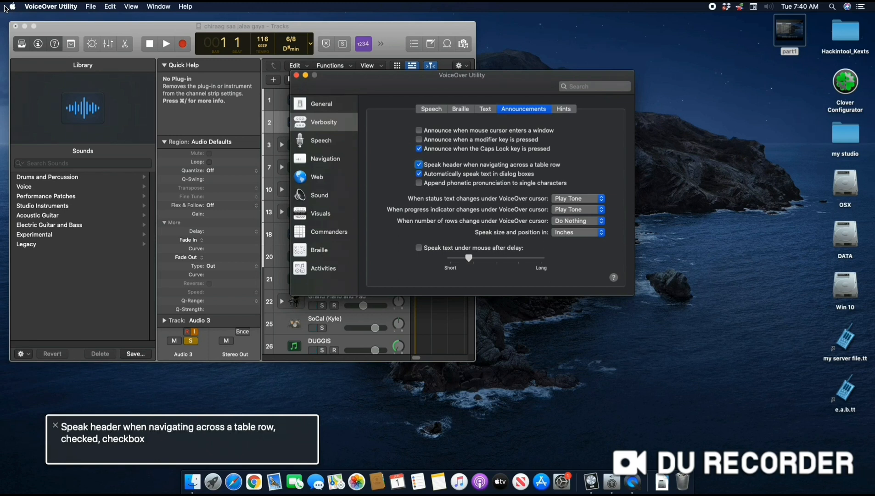
pyautogui.hotkey('ctrl', 'alt', 'Right')
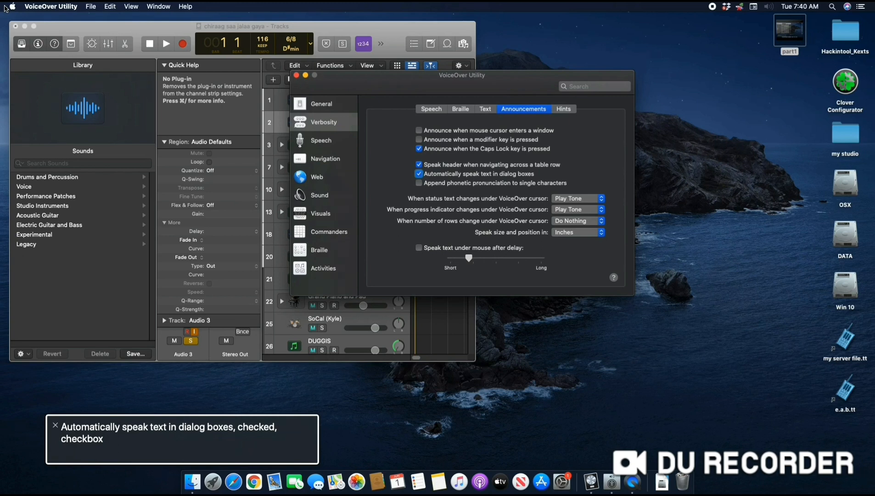
pyautogui.hotkey('ctrl', 'alt', 'Right')
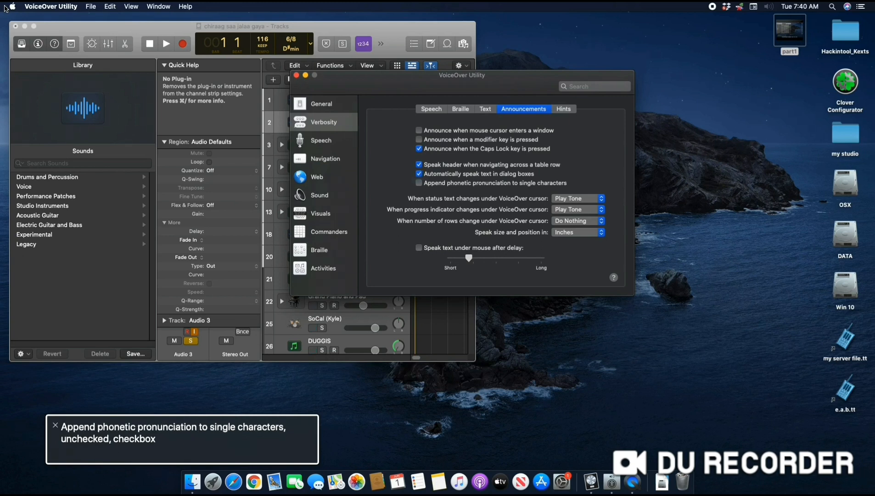
# Examine the Announcements options for status text, progress indicator and row changes, size and position units, and the delay for text under the mouse.
pyautogui.hotkey('ctrl', 'alt', 'Right')
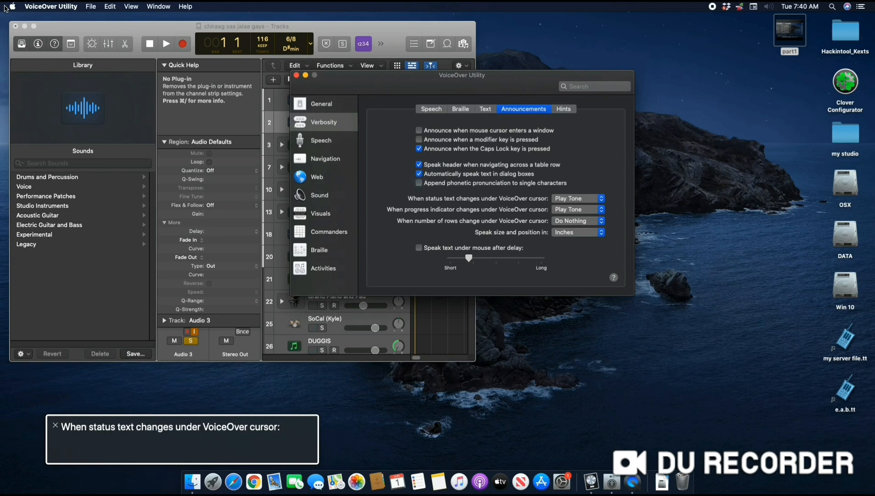
pyautogui.hotkey('ctrl', 'alt', 'Right')
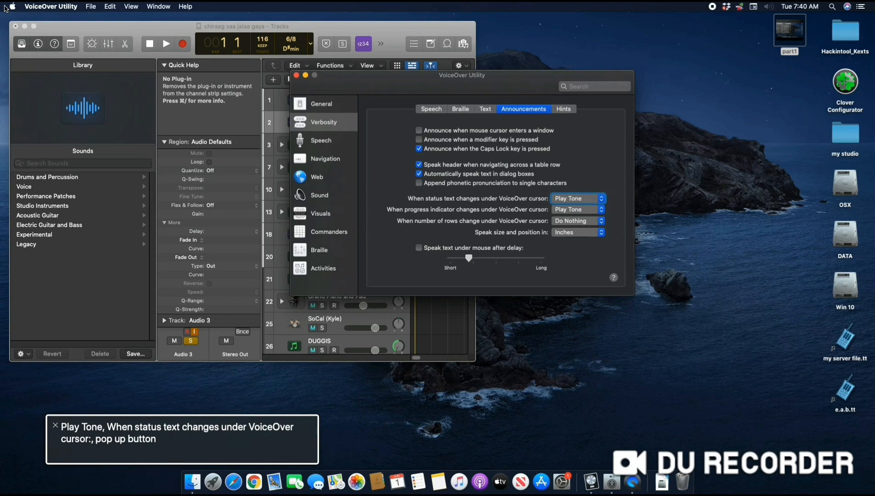
pyautogui.hotkey('ctrl', 'alt', 'Right')
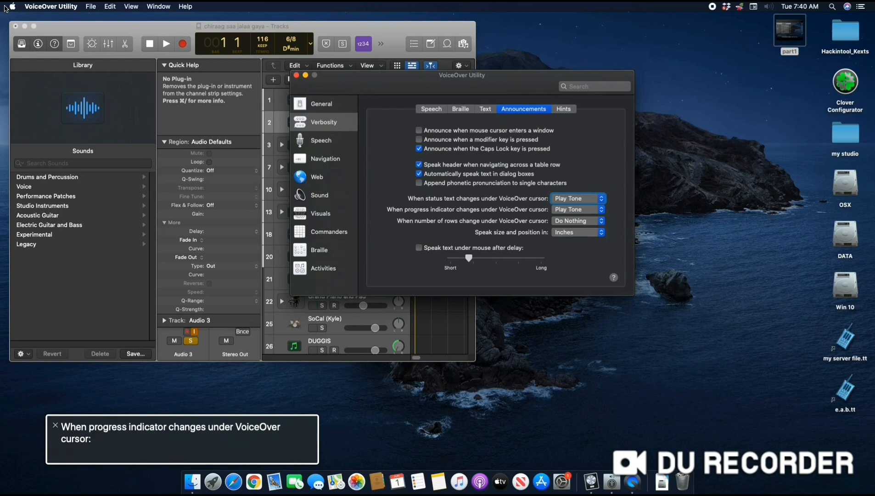
pyautogui.hotkey('ctrl', 'alt', 'Right')
pyautogui.hotkey('ctrl', 'alt', 'Right')
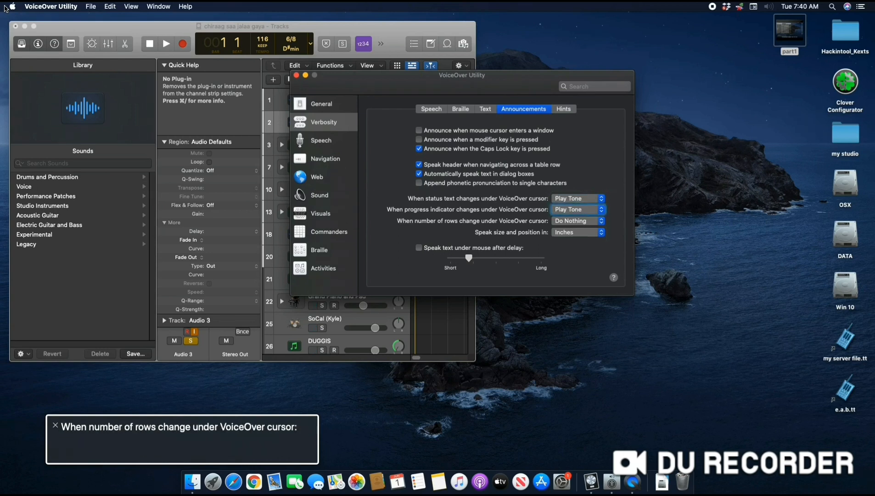
pyautogui.hotkey('ctrl', 'alt', 'Right')
pyautogui.hotkey('ctrl', 'alt', 'Right')
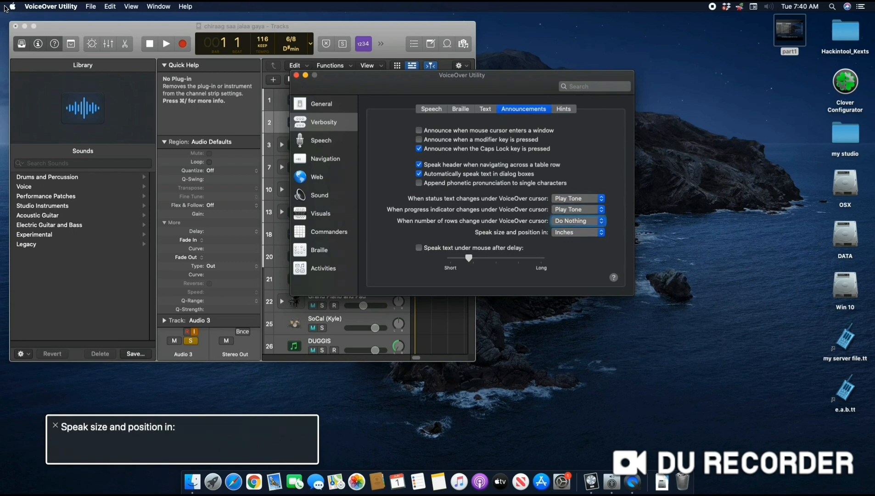
pyautogui.hotkey('ctrl', 'alt', 'Right')
pyautogui.hotkey('ctrl', 'alt', 'Right')
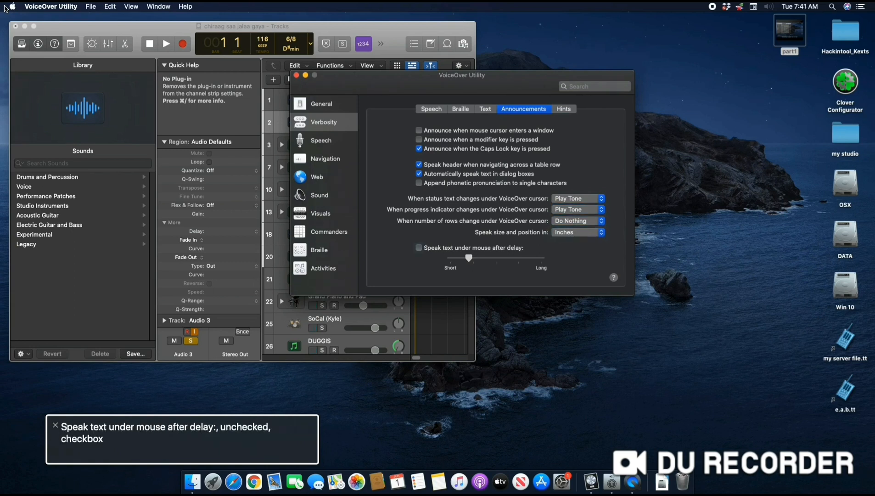
pyautogui.hotkey('ctrl', 'alt', 'Right')
pyautogui.hotkey('ctrl', 'alt', 'Right')
pyautogui.hotkey('ctrl', 'alt', 'Right')
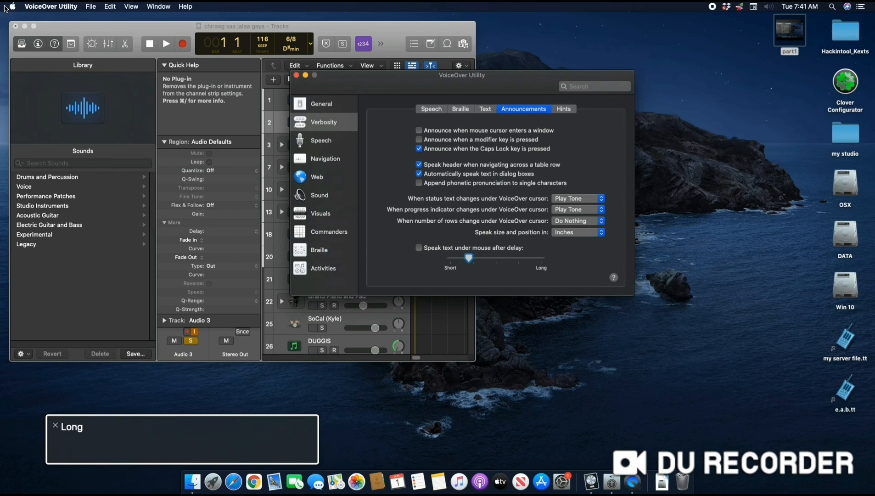
# Show the Hints options of the Verbosity settings.
pyautogui.hotkey('ctrl', 'alt', 'Right')
pyautogui.hotkey('ctrl', 'alt', 'Right')
pyautogui.hotkey('ctrl', 'alt', 'Right')
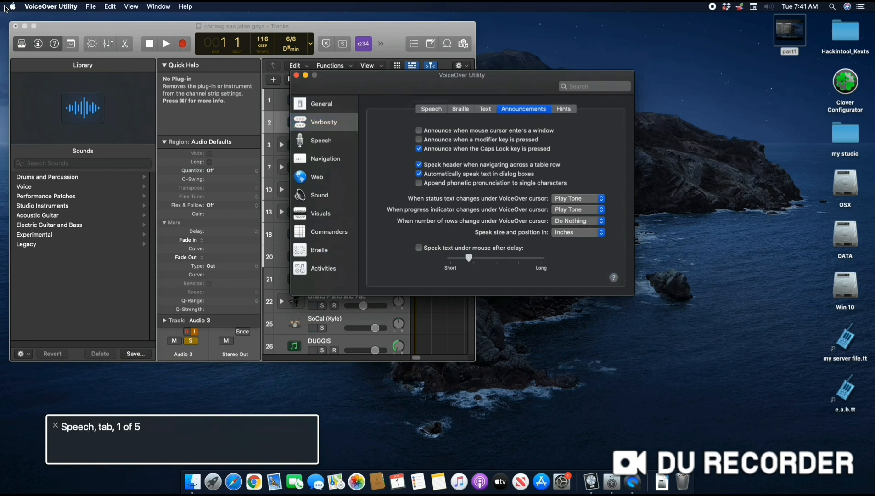
pyautogui.hotkey('ctrl', 'alt', 'Right')
pyautogui.hotkey('ctrl', 'alt', 'Right')
pyautogui.hotkey('ctrl', 'alt', 'Right')
pyautogui.hotkey('ctrl', 'alt', 'Right')
pyautogui.hotkey('ctrl', 'alt', 'space')
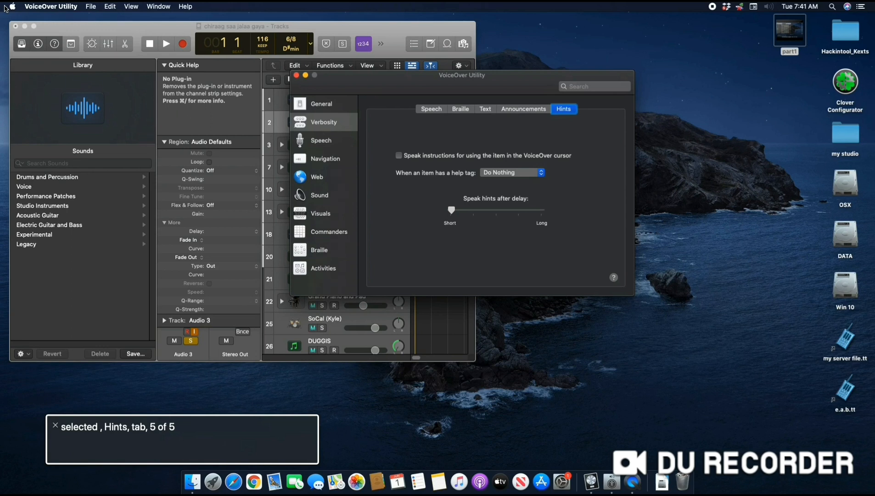
# Examine the spoken instructions option and the available choices for when an item has a help tag, without changing the choice.
pyautogui.hotkey('ctrl', 'alt', 'Right')
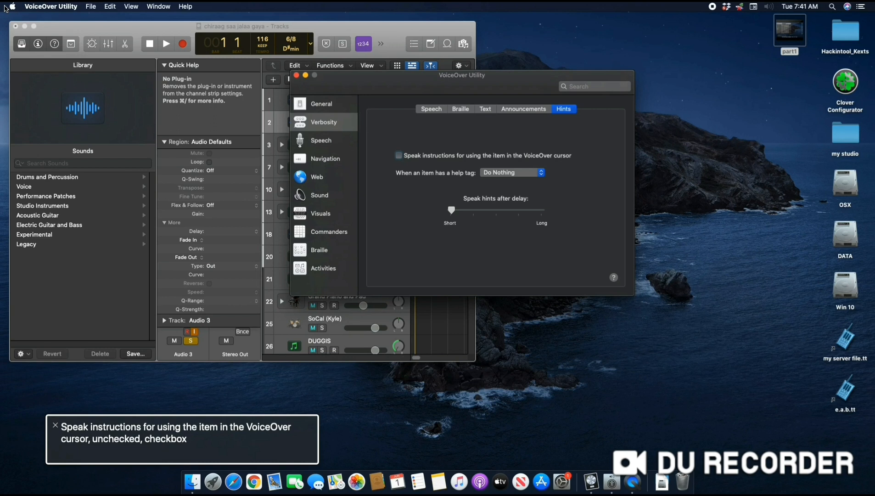
pyautogui.hotkey('ctrl', 'alt', 'Right')
pyautogui.hotkey('ctrl', 'alt', 'Right')
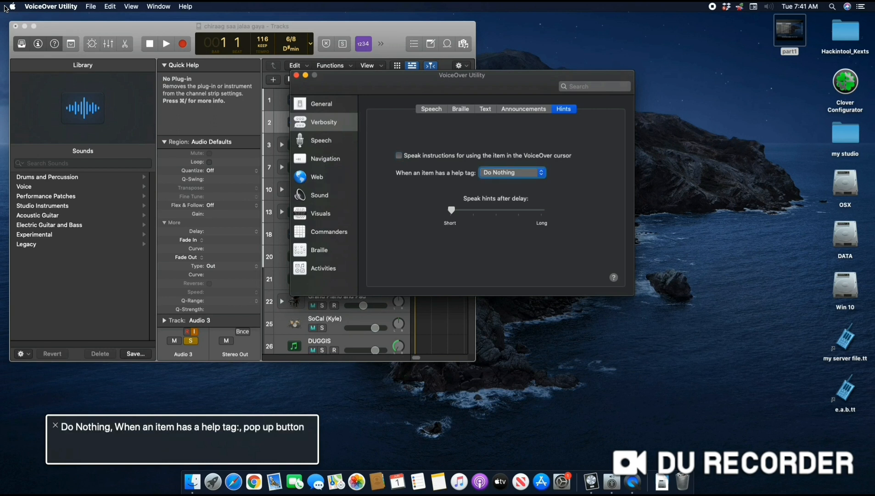
pyautogui.hotkey('ctrl', 'alt', 'space')
pyautogui.press('Down')
pyautogui.press('Down')
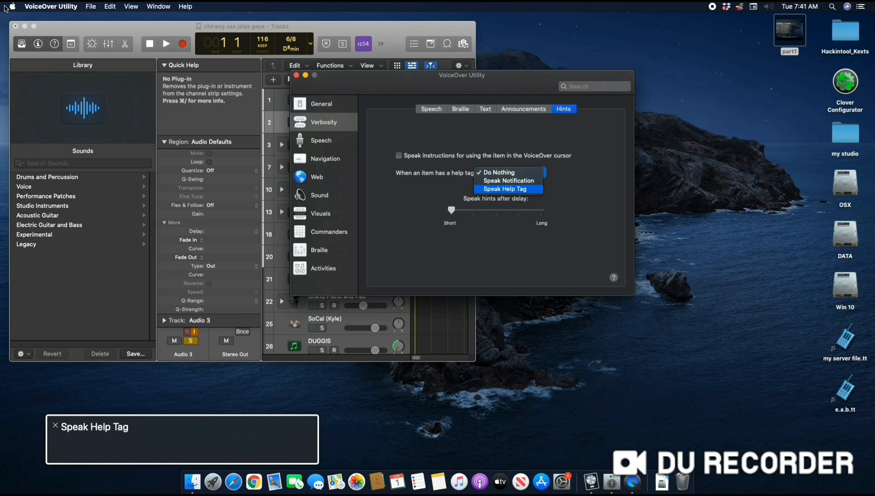
pyautogui.press('Escape')
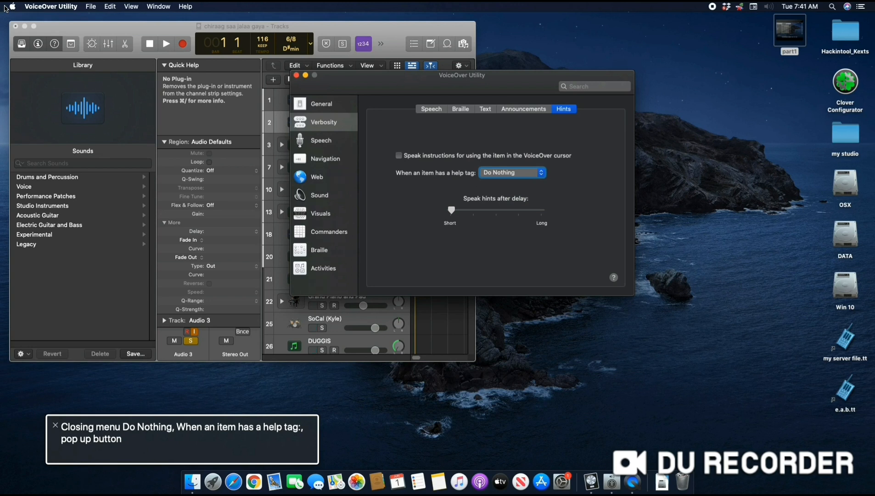
# Examine the delay setting for speaking hints, briefly opening and dismissing VoiceOver Help.
pyautogui.hotkey('ctrl', 'alt', 'Right')
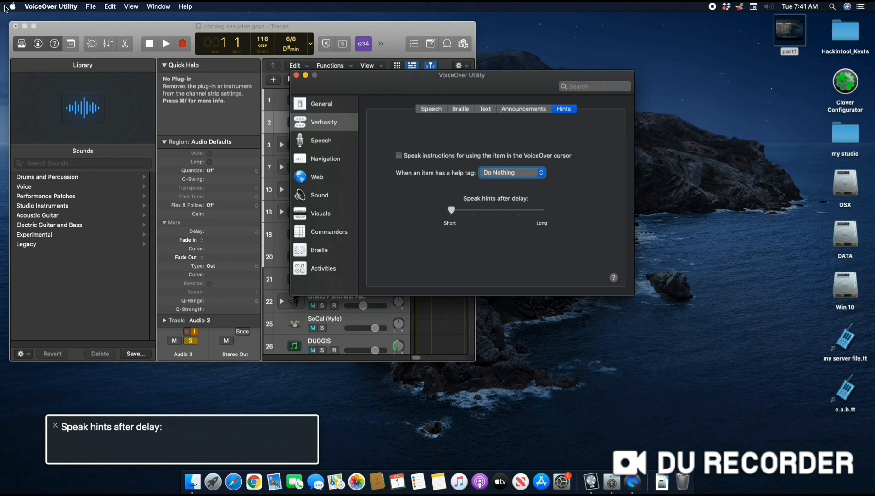
pyautogui.hotkey('ctrl', 'alt', 'Right')
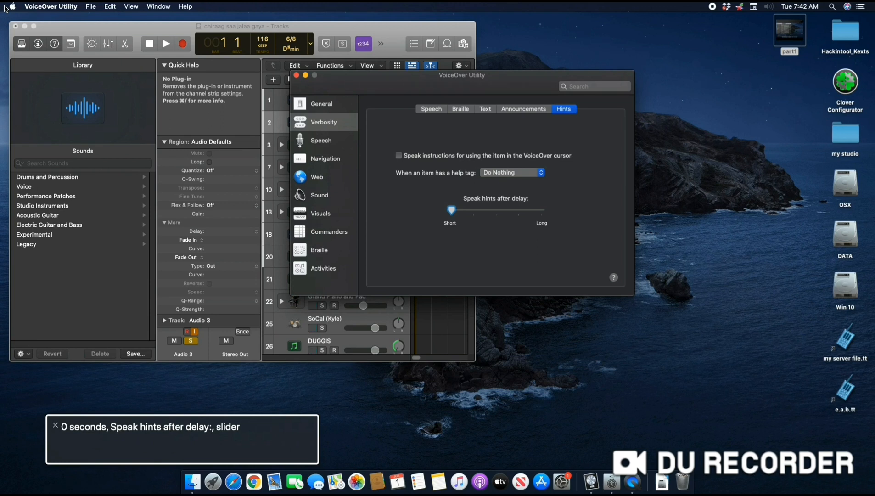
pyautogui.hotkey('ctrl', 'alt', 'h')
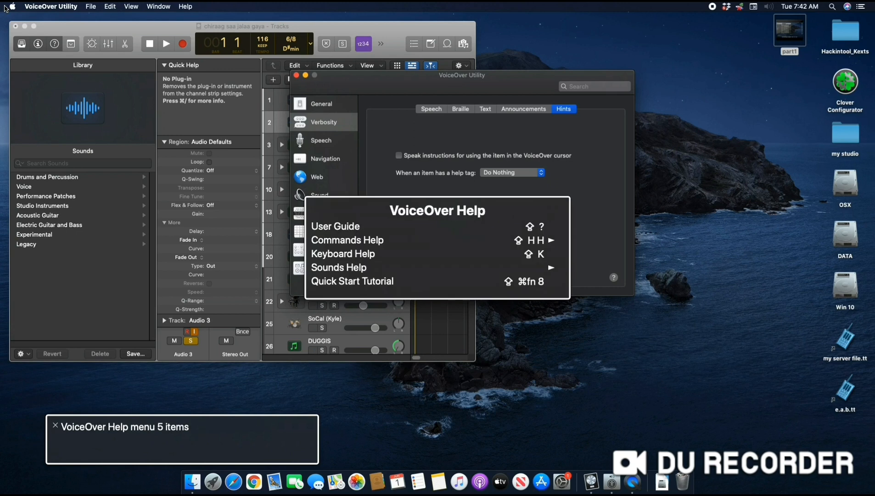
pyautogui.press('Escape')
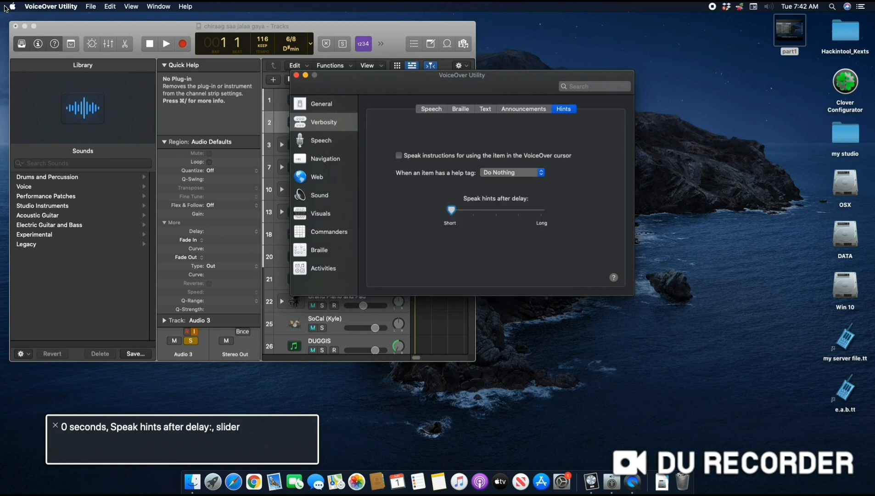
pyautogui.hotkey('ctrl', 'alt', 'Right')
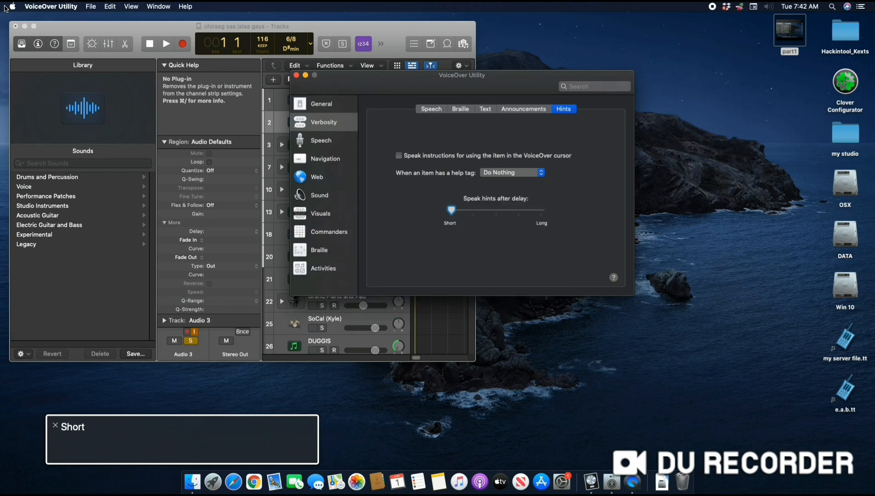
# Show the Speech settings with the Voices options, checking which sections the category offers.
pyautogui.hotkey('ctrl', 'alt', 'Right')
pyautogui.hotkey('ctrl', 'alt', 'Right')
pyautogui.press('Down')
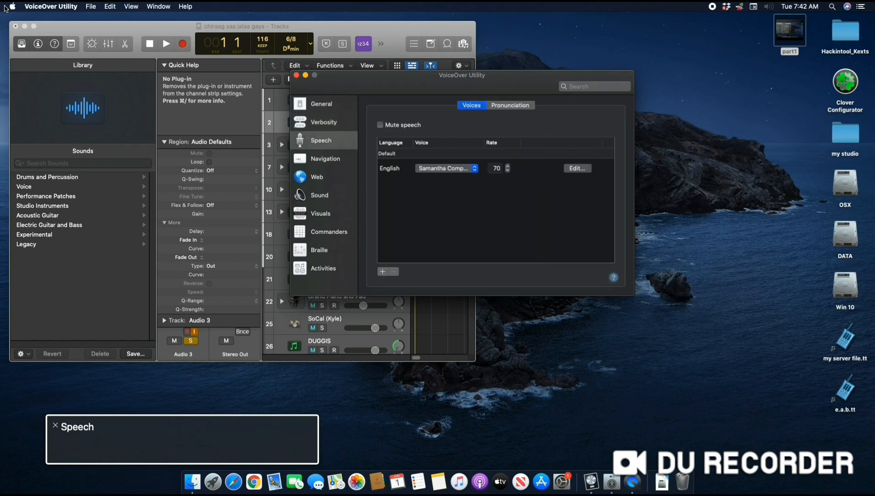
pyautogui.hotkey('ctrl', 'alt', 'Right')
pyautogui.hotkey('ctrl', 'alt', 'Right')
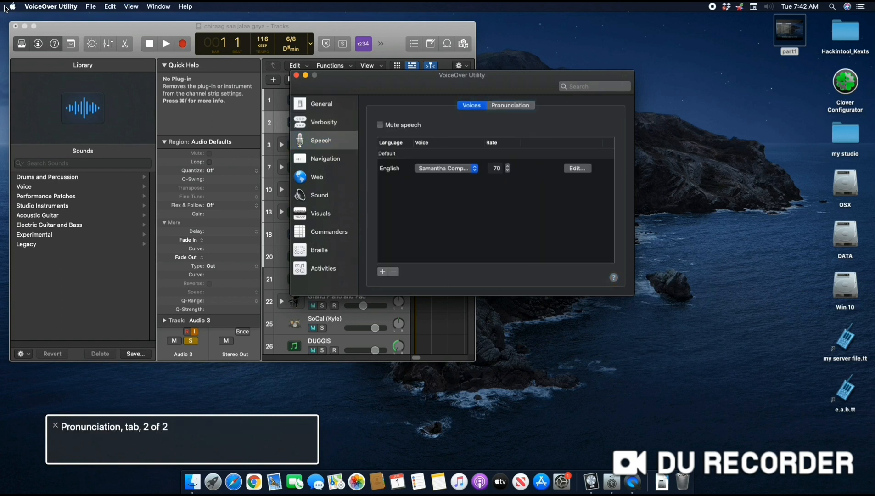
pyautogui.hotkey('ctrl', 'alt', 'Left')
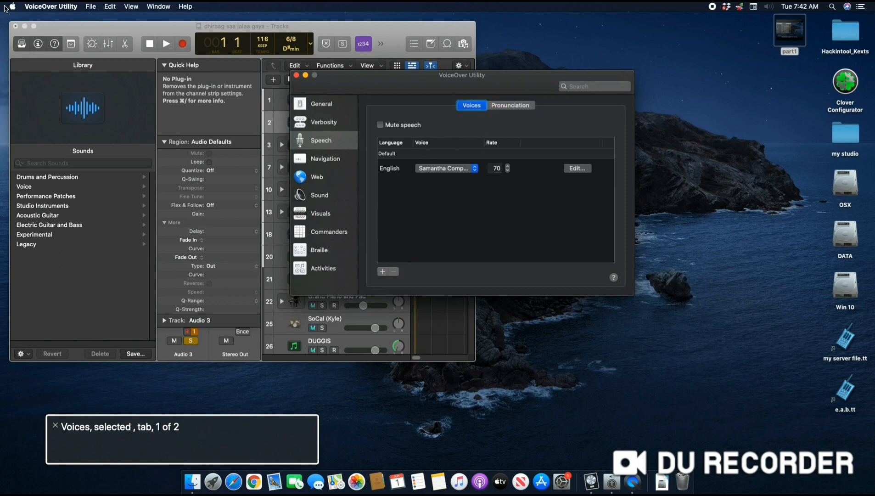
# Examine the Voices options: mute speech, the customized language list, and the controls for adding and removing languages.
pyautogui.press('Tab')
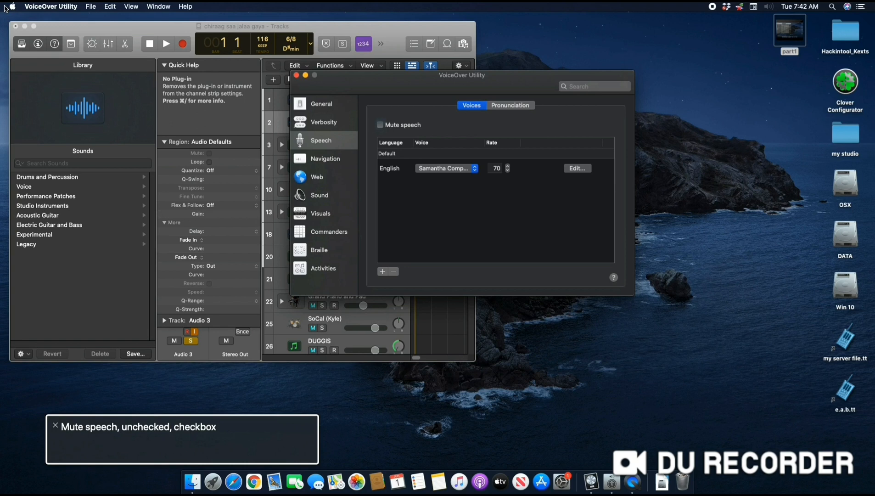
pyautogui.press('Tab')
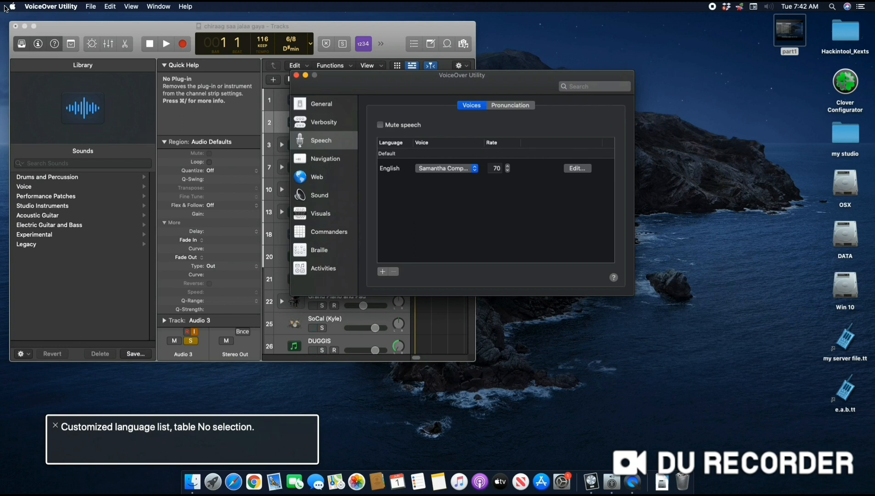
pyautogui.hotkey('ctrl', 'alt', 'shift', 'Down')
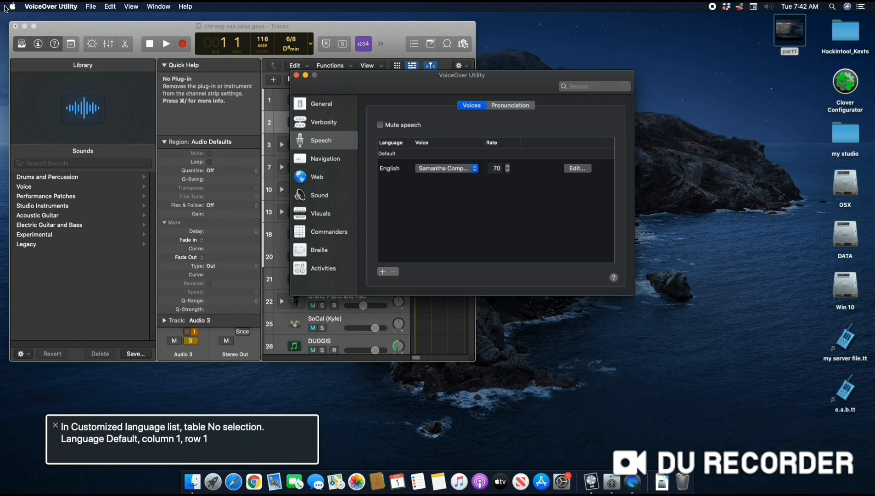
pyautogui.hotkey('ctrl', 'alt', 'Right')
pyautogui.hotkey('ctrl', 'alt', 'Up')
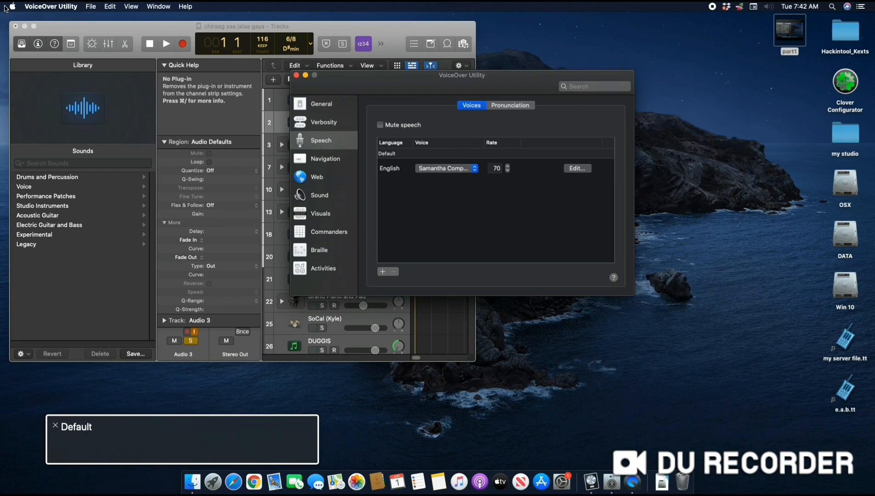
pyautogui.hotkey('ctrl', 'alt', 'shift', 'Up')
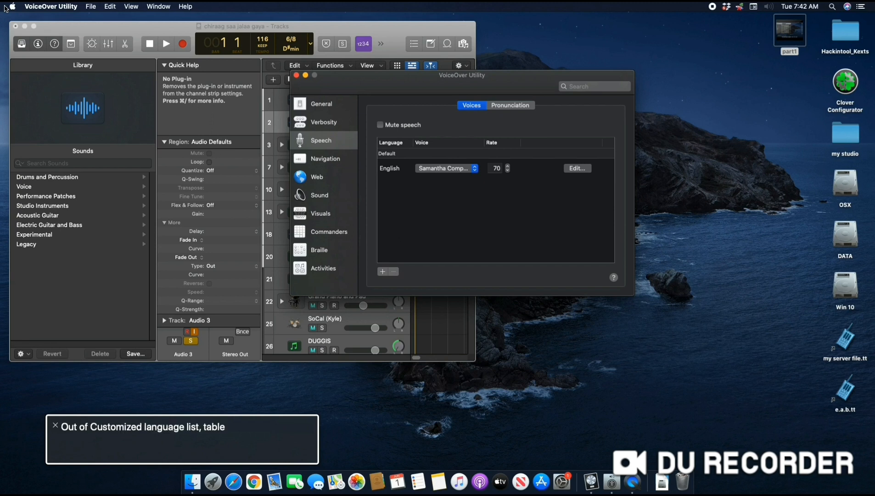
pyautogui.hotkey('ctrl', 'alt', 'Right')
pyautogui.hotkey('ctrl', 'alt', 'Right')
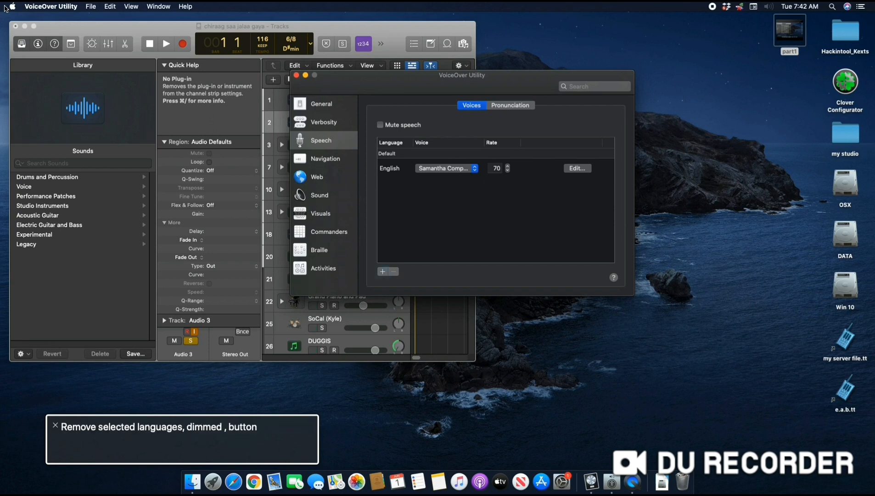
pyautogui.hotkey('ctrl', 'alt', 'Right')
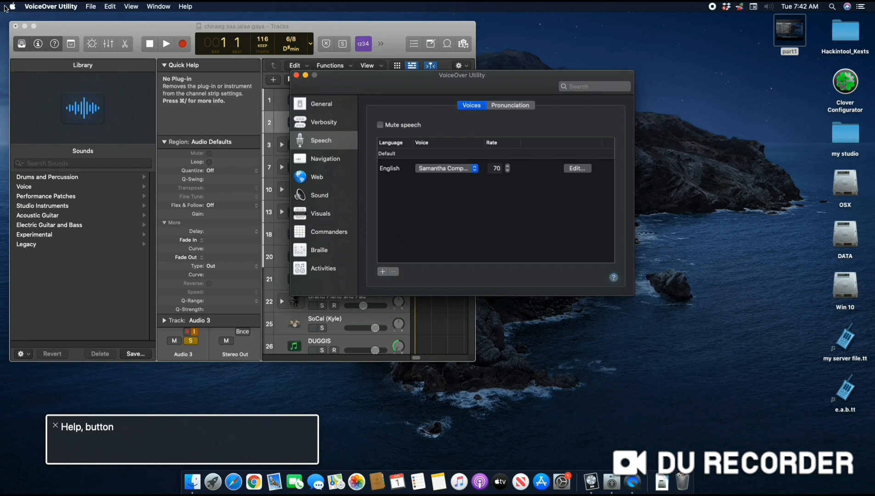
# Show the Pronunciation options of the Speech settings and look over the table of text substitutions.
pyautogui.hotkey('ctrl', 'alt', 'Right')
pyautogui.hotkey('ctrl', 'alt', 'Right')
pyautogui.hotkey('ctrl', 'alt', 'Right')
pyautogui.hotkey('ctrl', 'alt', 'Right')
pyautogui.hotkey('ctrl', 'alt', 'Left')
pyautogui.hotkey('ctrl', 'alt', 'Left')
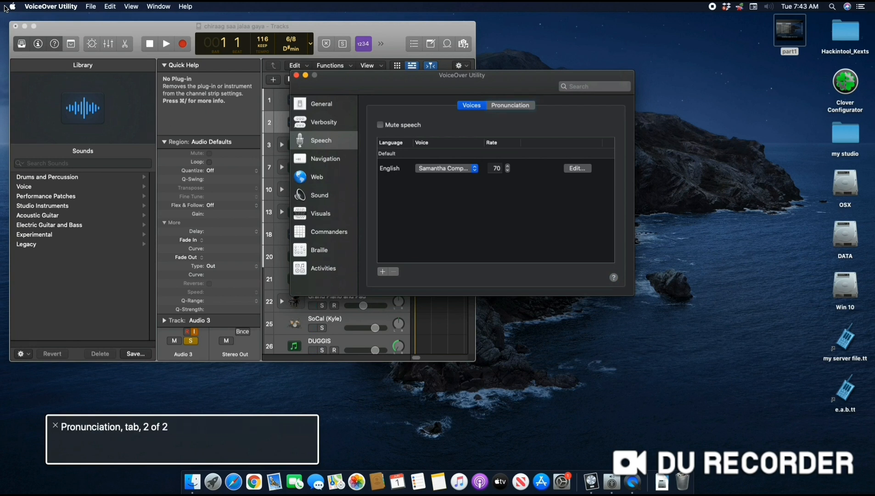
pyautogui.hotkey('ctrl', 'alt', 'space')
pyautogui.hotkey('ctrl', 'alt', 'Right')
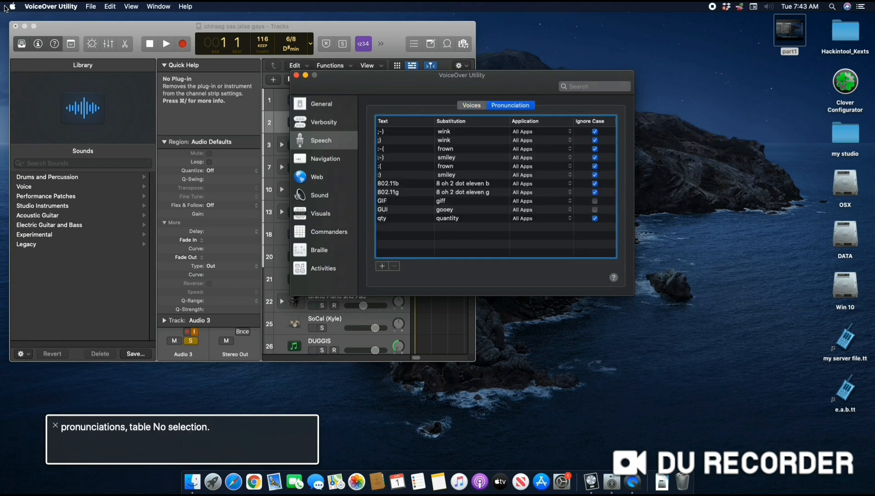
pyautogui.hotkey('ctrl', 'alt', 'Right')
pyautogui.hotkey('ctrl', 'alt', 'Left')
# Show the Navigation settings and go to the initial position of the VoiceOver cursor.
pyautogui.press('super+4')
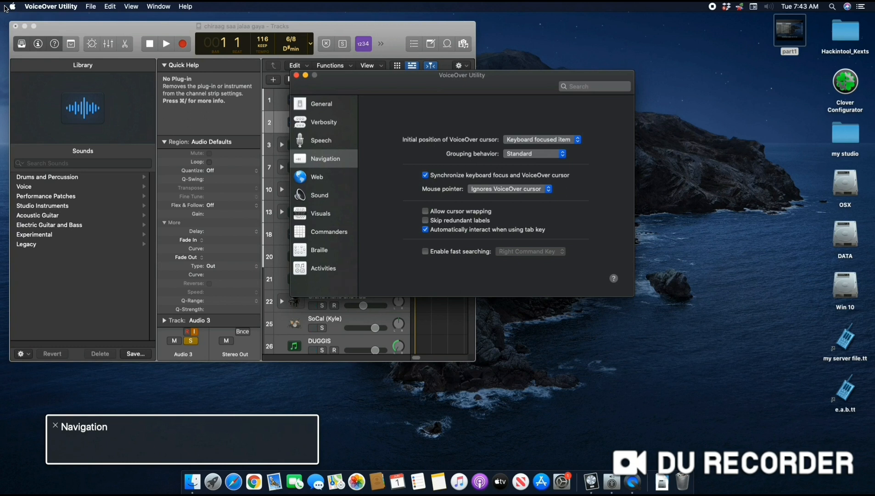
pyautogui.hotkey('ctrl', 'alt', 'Right')
pyautogui.hotkey('ctrl', 'alt', 'Right')
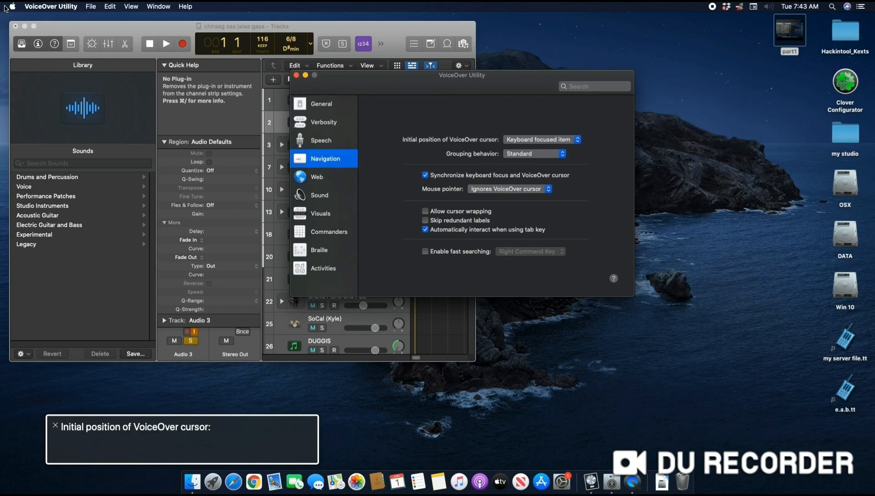
pyautogui.hotkey('ctrl', 'alt', 'Left')
pyautogui.hotkey('ctrl', 'alt', 'Right')
pyautogui.hotkey('ctrl', 'alt', 'Left')
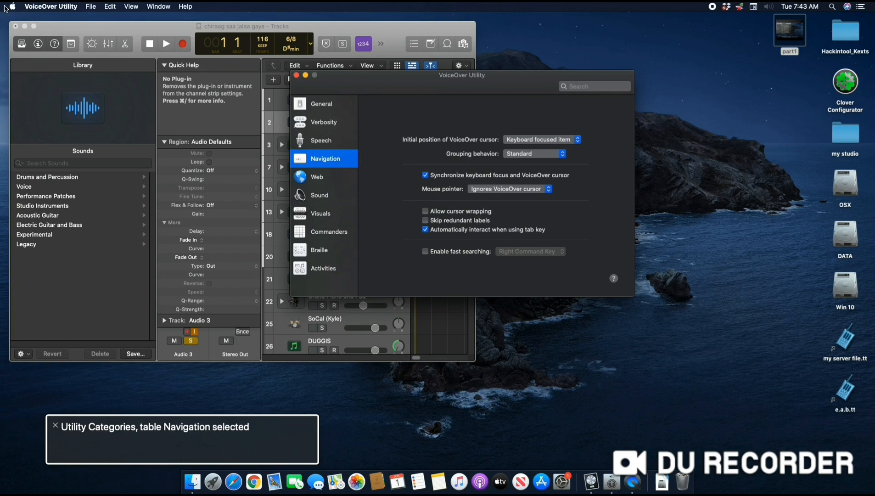
pyautogui.hotkey('ctrl', 'alt', 'Right')
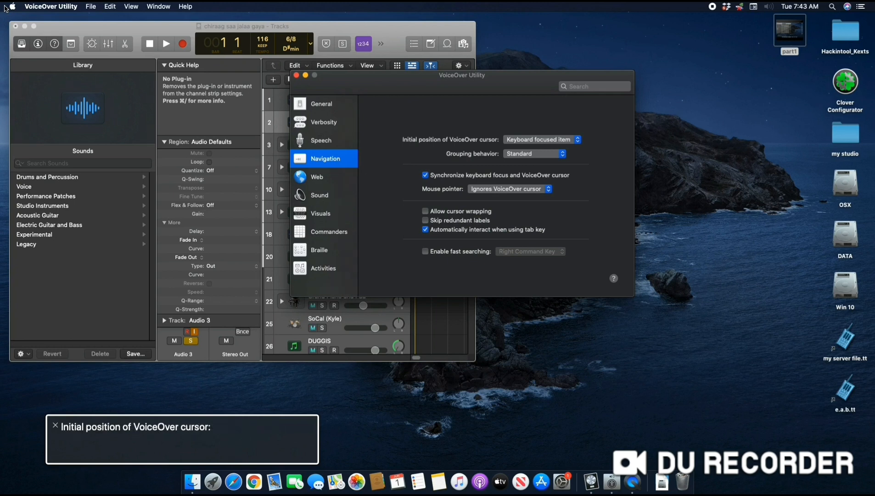
# Examine the Navigation options for initial cursor position, grouping behavior, focus synchronization, mouse pointer, cursor wrapping and redundant labels.
pyautogui.hotkey('ctrl', 'alt', 'Right')
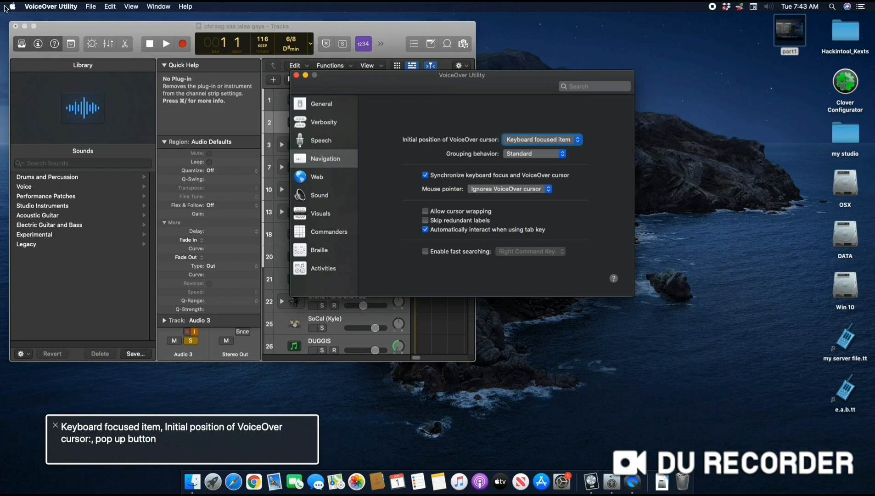
pyautogui.hotkey('ctrl', 'alt', 'Right')
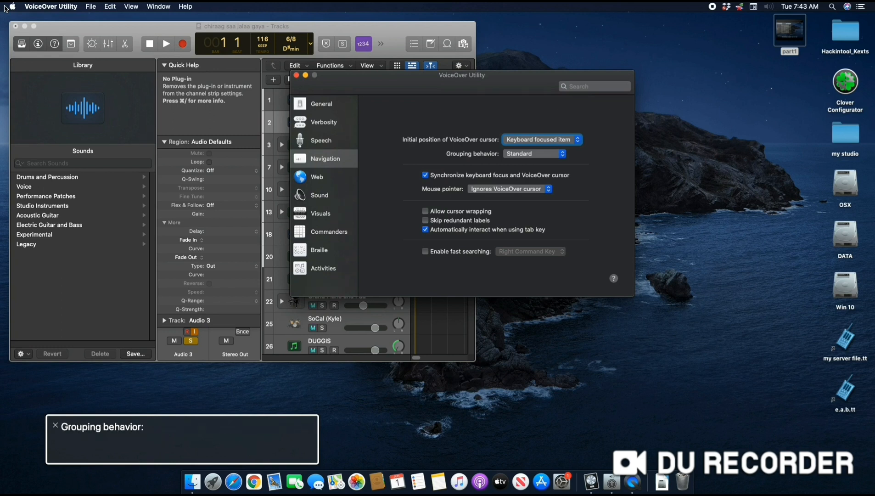
pyautogui.hotkey('ctrl', 'alt', 'Right')
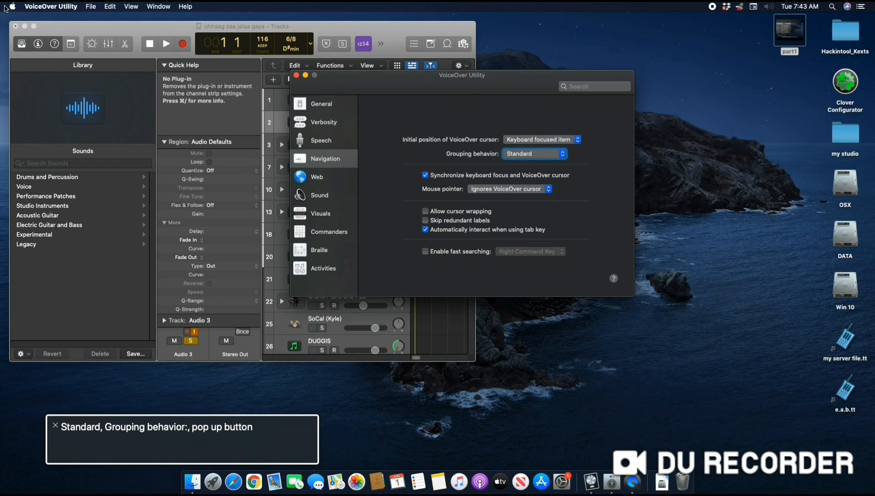
pyautogui.hotkey('ctrl', 'alt', 'Right')
pyautogui.hotkey('ctrl', 'alt', 'Right')
pyautogui.hotkey('ctrl', 'alt', 'Right')
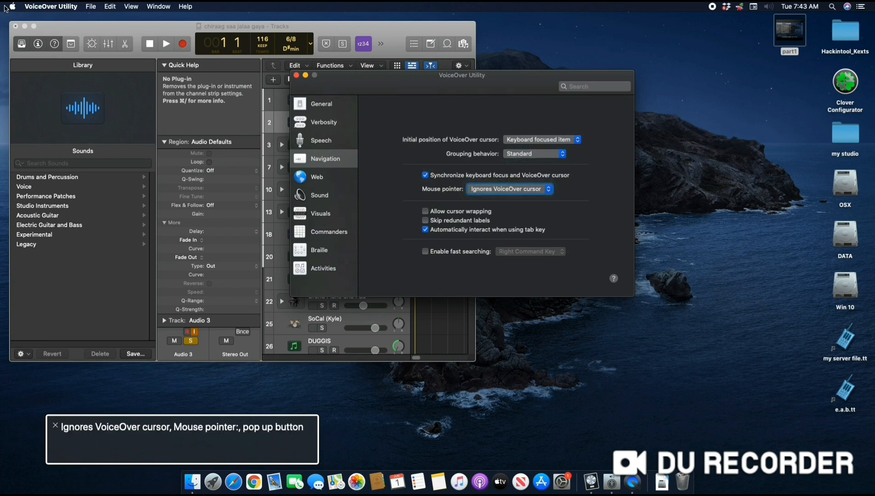
pyautogui.hotkey('ctrl', 'alt', 'Right')
pyautogui.hotkey('ctrl', 'alt', 'Right')
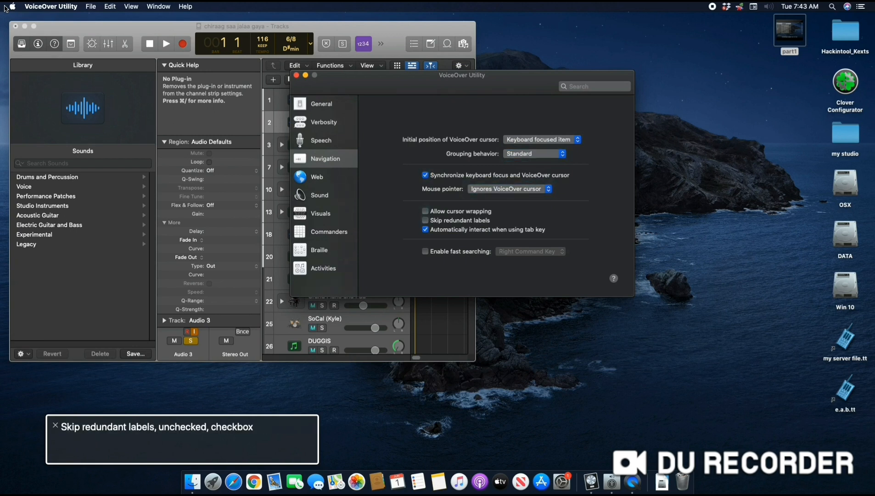
# Examine the Navigation options for automatic interaction with the tab key and for fast searching.
pyautogui.hotkey('ctrl', 'alt', 'Right')
pyautogui.hotkey('ctrl', 'alt', 'Right')
pyautogui.hotkey('ctrl', 'alt', 'Left')
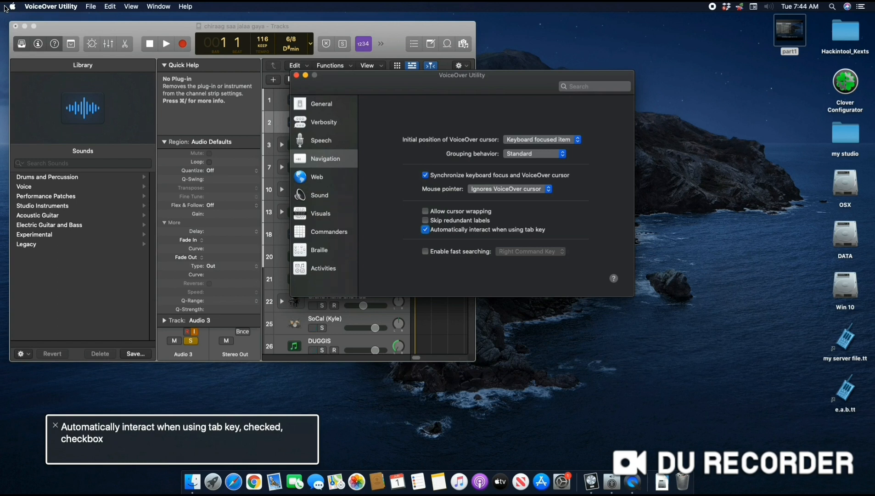
pyautogui.hotkey('ctrl', 'alt', 'Right')
pyautogui.hotkey('ctrl', 'alt', 'Right')
pyautogui.hotkey('ctrl', 'alt', 'Right')
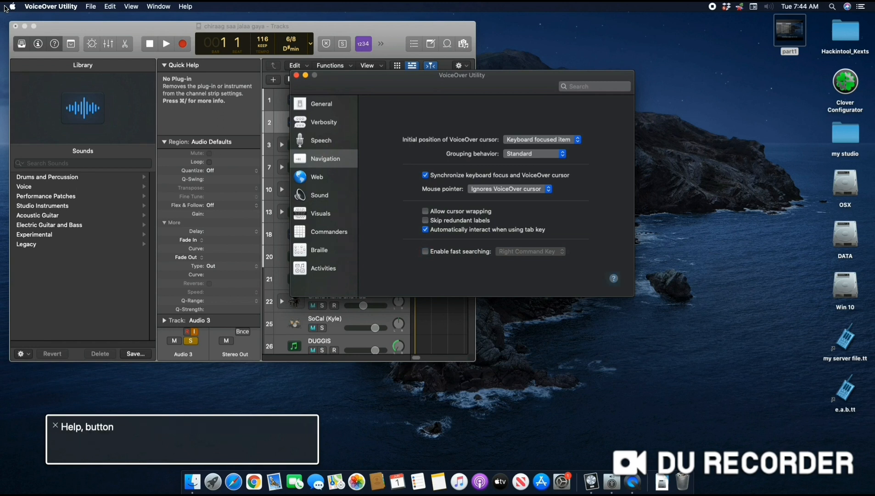
pyautogui.hotkey('ctrl', 'alt', 'Left')
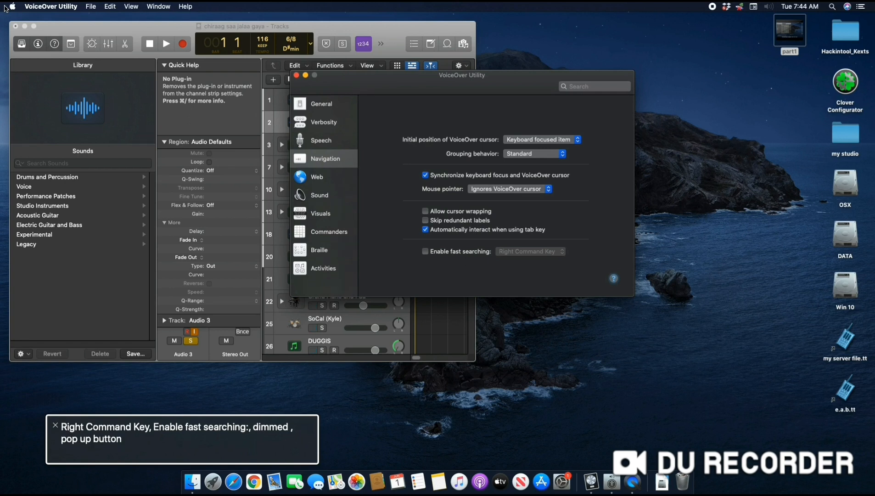
# Show the Web settings and survey their Navigation, General and Web Rotor sections.
pyautogui.press('Down')
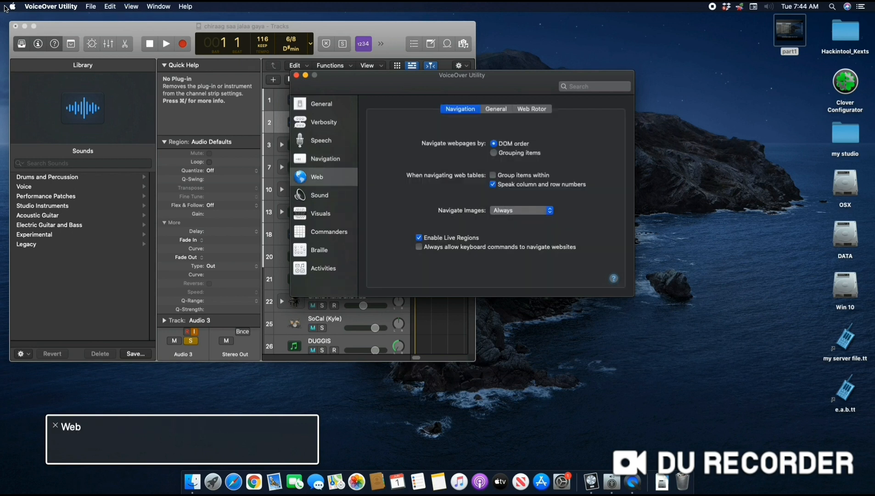
pyautogui.press('Tab')
pyautogui.press('Tab')
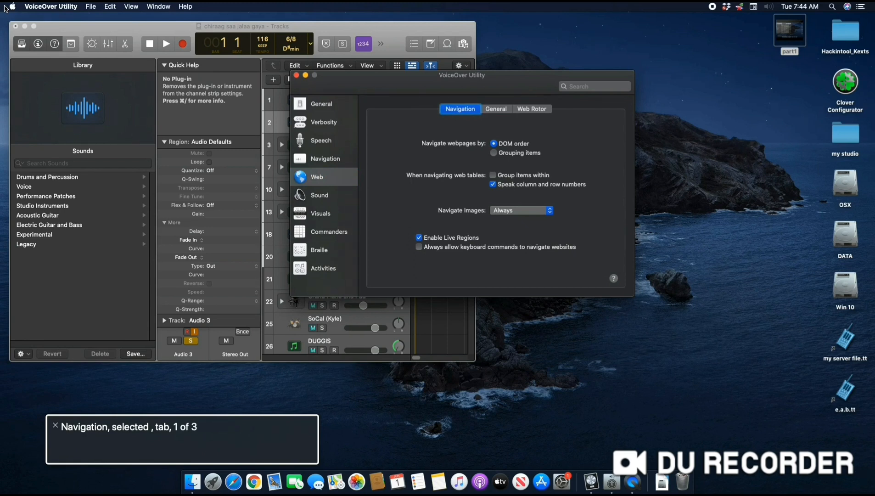
pyautogui.hotkey('ctrl', 'alt', 'Right')
pyautogui.hotkey('ctrl', 'alt', 'Right')
pyautogui.hotkey('ctrl', 'alt', 'Right')
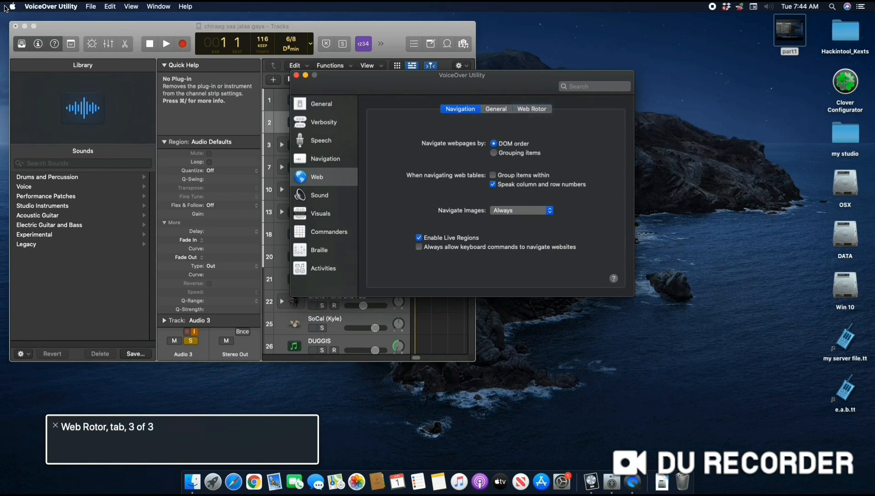
pyautogui.hotkey('ctrl', 'alt', 'Left')
pyautogui.hotkey('ctrl', 'alt', 'Left')
pyautogui.hotkey('ctrl', 'alt', 'Left')
pyautogui.hotkey('ctrl', 'alt', 'Left')
pyautogui.hotkey('ctrl', 'alt', 'Left')
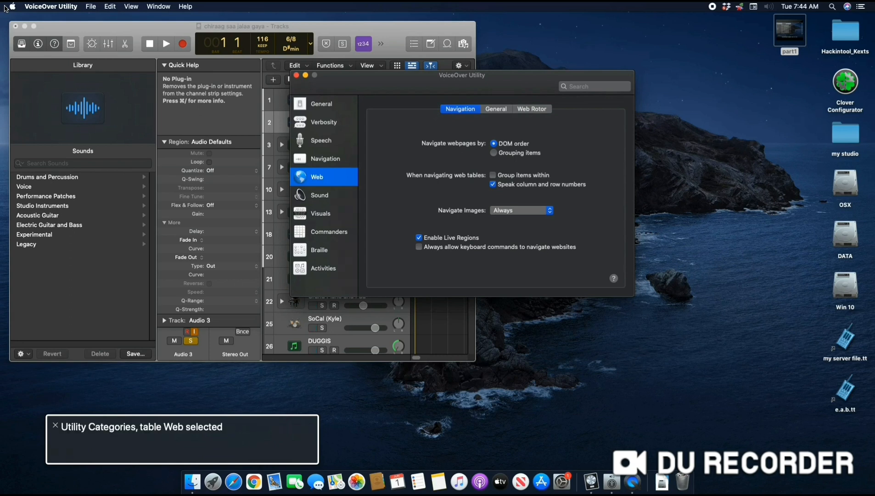
# Examine the Web navigation options for browsing webpages by DOM order or grouping items and for navigating web tables.
pyautogui.hotkey('ctrl', 'alt', 'Right')
pyautogui.hotkey('ctrl', 'alt', 'Right')
pyautogui.hotkey('ctrl', 'alt', 'Right')
pyautogui.hotkey('ctrl', 'alt', 'Right')
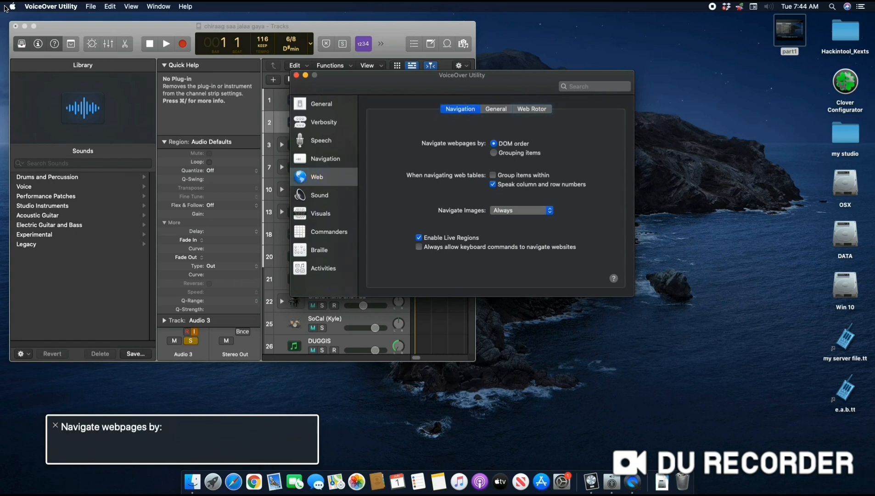
pyautogui.hotkey('ctrl', 'alt', 'Left')
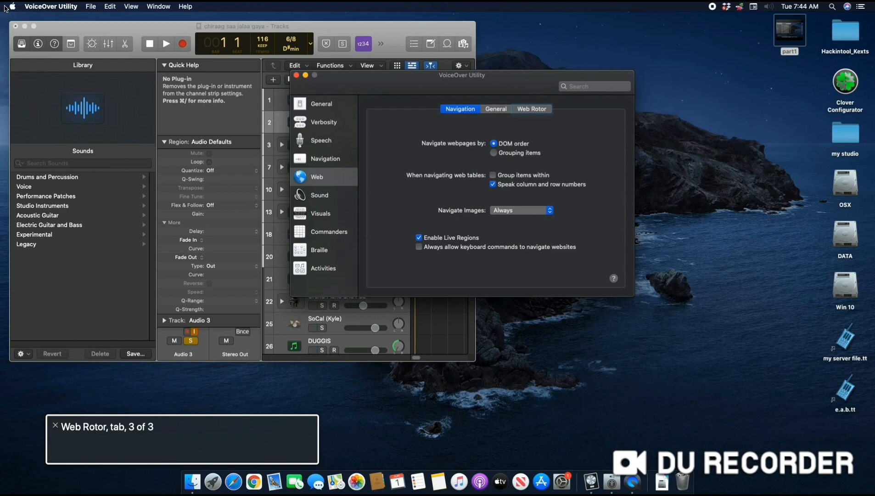
pyautogui.hotkey('ctrl', 'alt', 'Right')
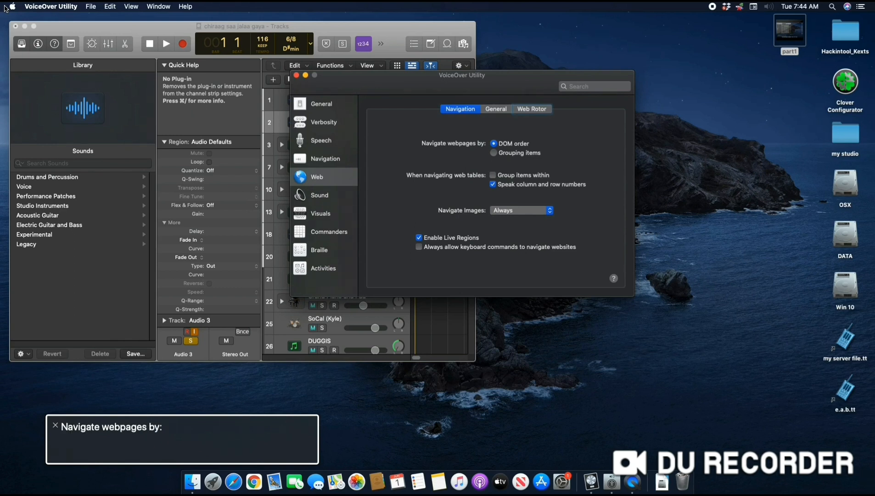
pyautogui.hotkey('ctrl', 'alt', 'Right')
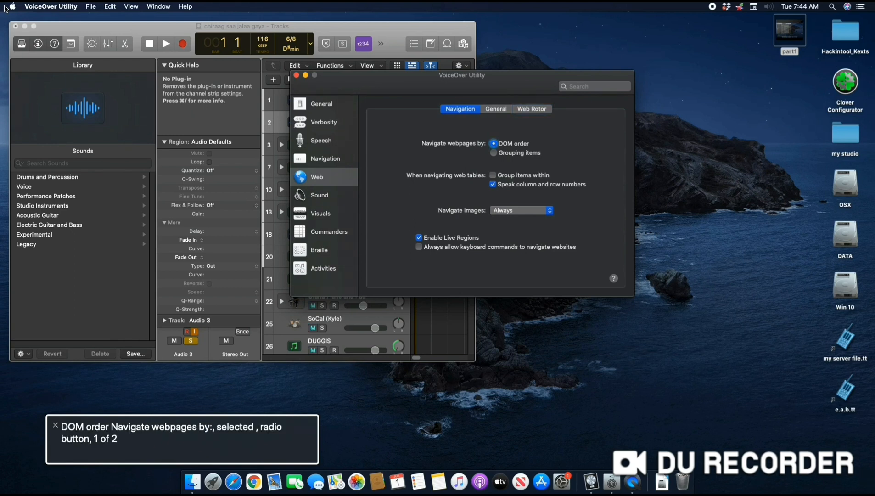
pyautogui.hotkey('ctrl', 'alt', 'Right')
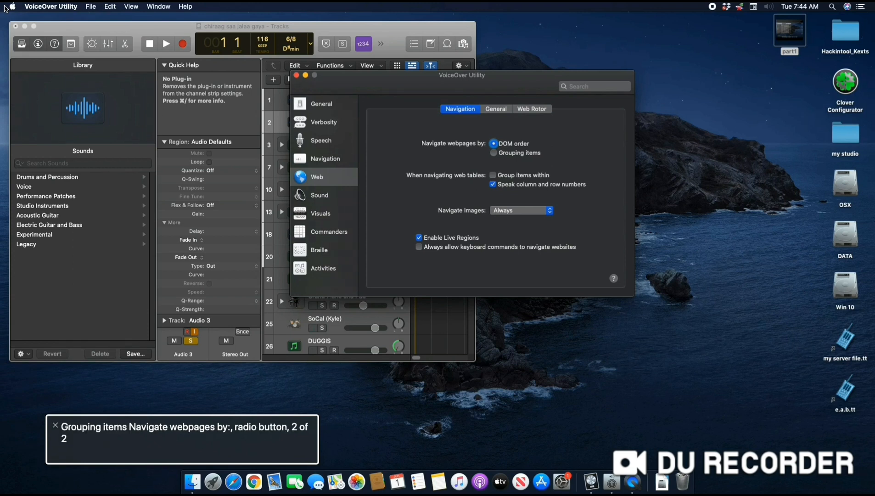
pyautogui.hotkey('ctrl', 'alt', 'Right')
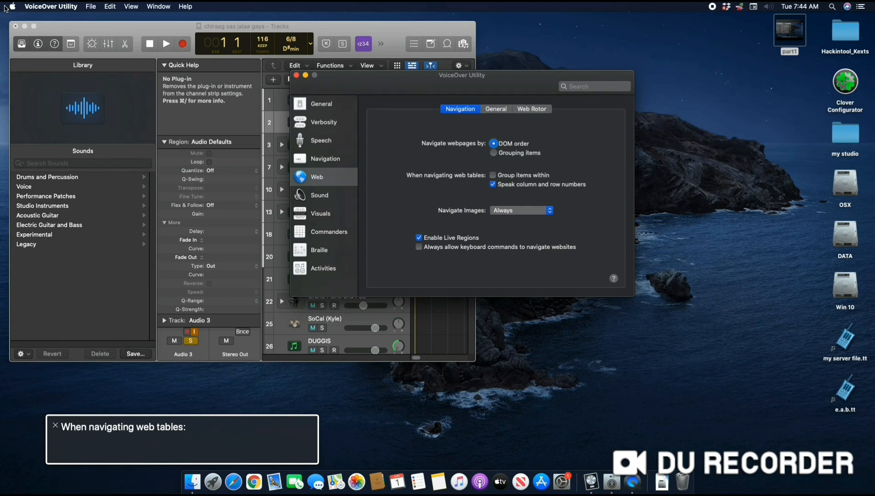
pyautogui.hotkey('ctrl', 'alt', 'Right')
pyautogui.hotkey('ctrl', 'alt', 'Right')
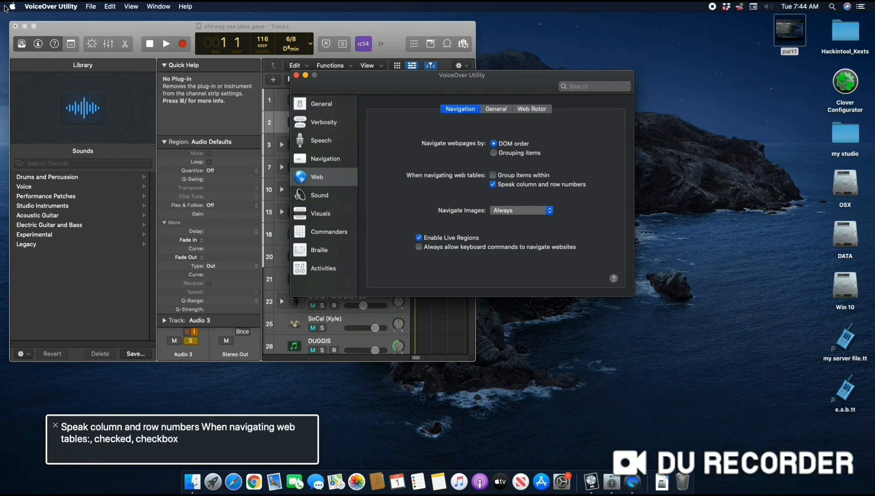
# Examine the Web navigation options for images, live regions and always allowing keyboard commands to navigate websites.
pyautogui.hotkey('ctrl', 'alt', 'Right')
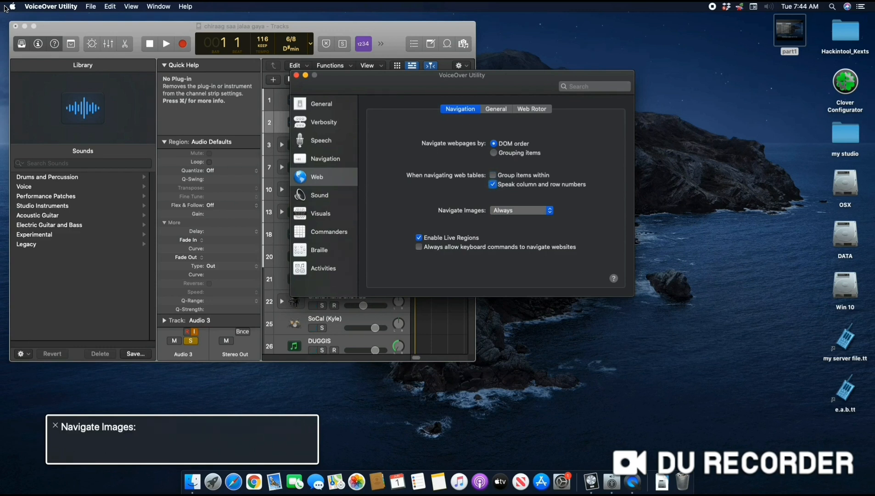
pyautogui.hotkey('ctrl', 'alt', 'Right')
pyautogui.hotkey('ctrl', 'alt', 'Right')
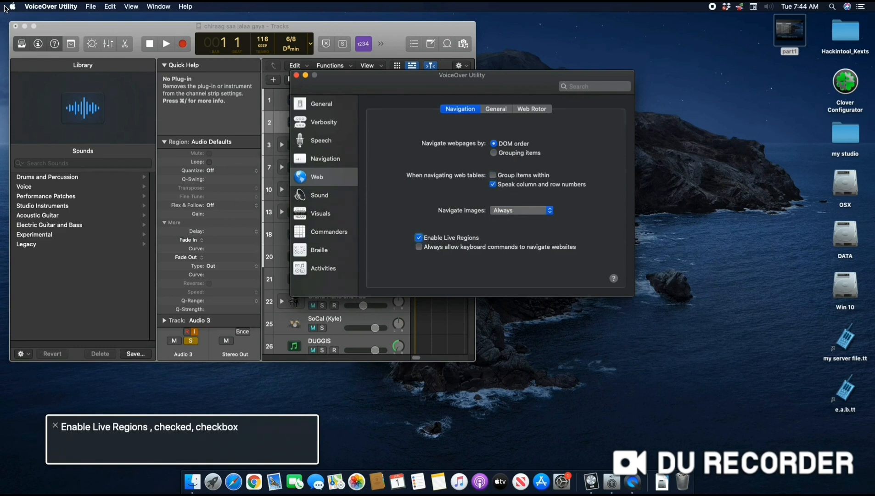
pyautogui.hotkey('ctrl', 'alt', 'Right')
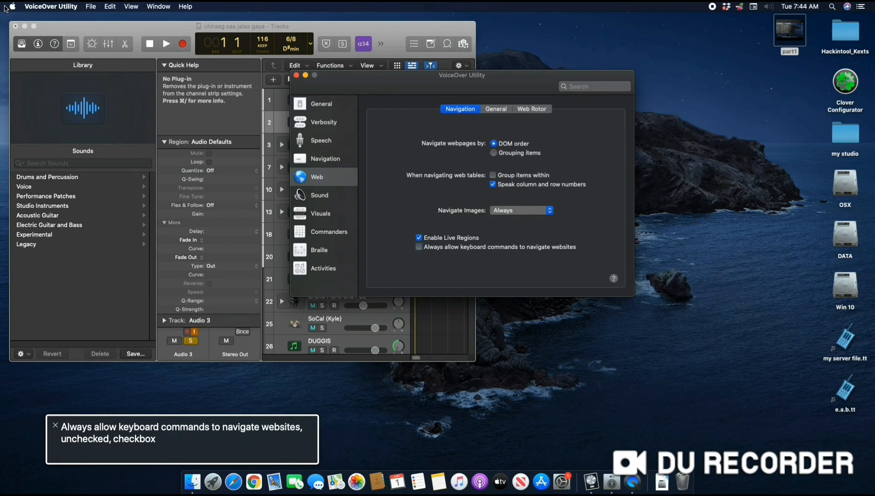
pyautogui.hotkey('ctrl', 'alt', 'Right')
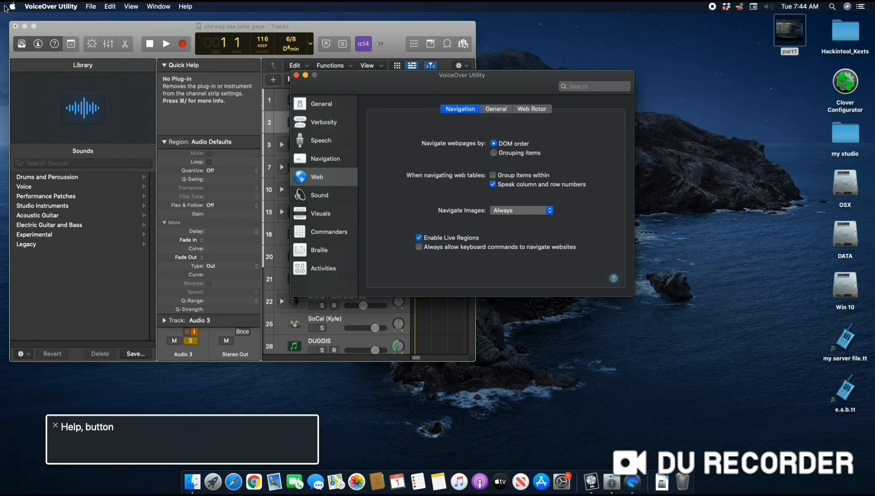
# Show the General section of the Web settings.
pyautogui.hotkey('ctrl', 'alt', 'Right')
pyautogui.hotkey('ctrl', 'alt', 'Right')
pyautogui.hotkey('ctrl', 'alt', 'Right')
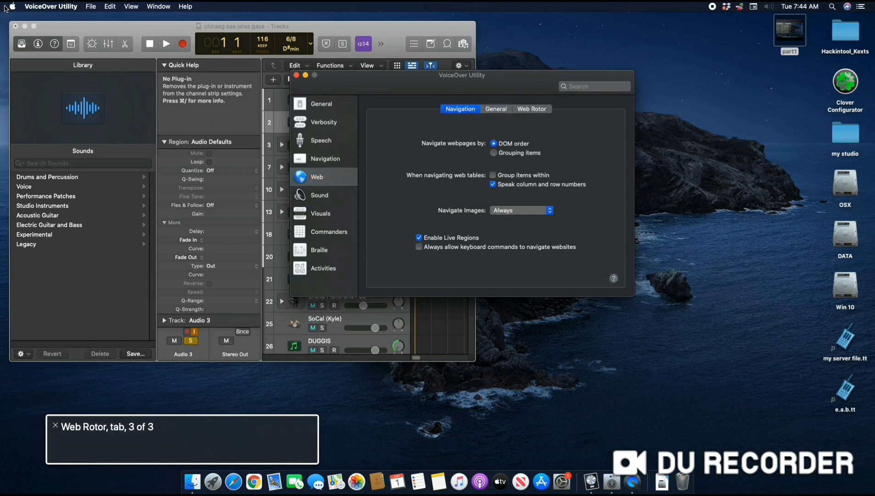
pyautogui.hotkey('ctrl', 'alt', 'Left')
pyautogui.hotkey('ctrl', 'alt', 'Left')
pyautogui.hotkey('ctrl', 'alt', 'Right')
pyautogui.hotkey('ctrl', 'alt', 'space')
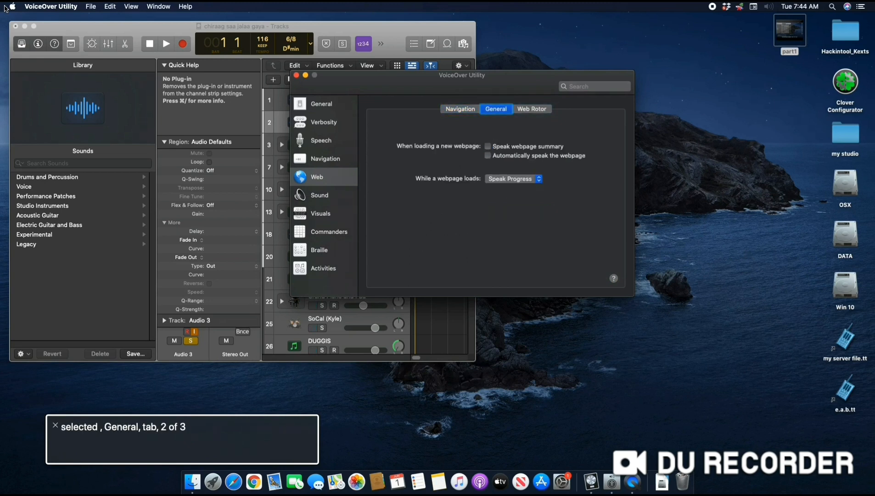
# Examine the options for speaking a new webpage or its summary and for feedback while a webpage loads.
pyautogui.hotkey('ctrl', 'alt', 'Right')
pyautogui.hotkey('ctrl', 'alt', 'Right')
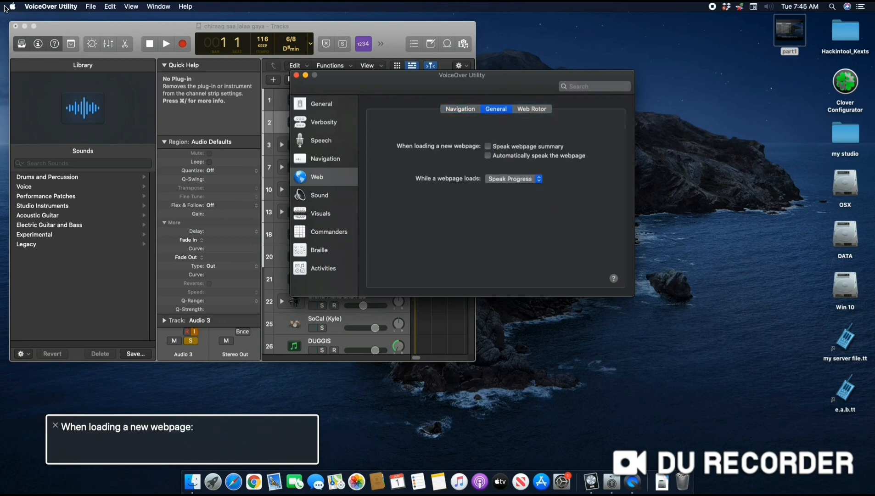
pyautogui.hotkey('ctrl', 'alt', 'Right')
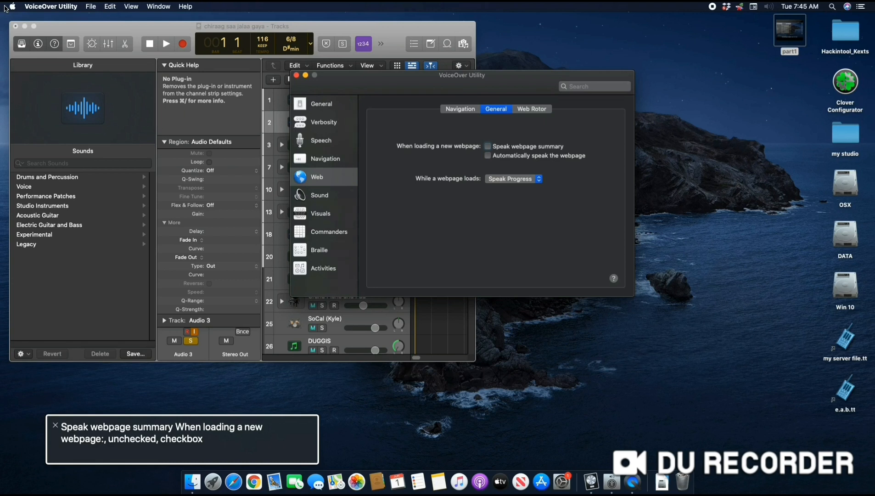
pyautogui.hotkey('ctrl', 'alt', 'Right')
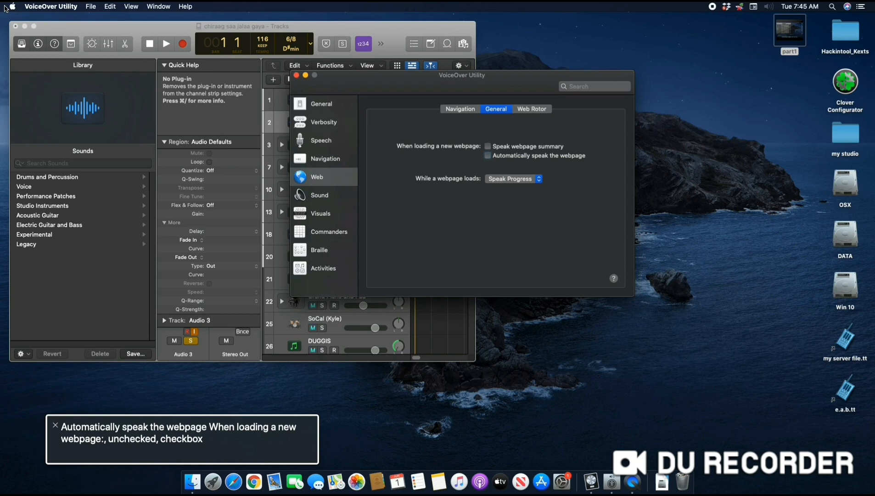
pyautogui.hotkey('ctrl', 'alt', 'Right')
pyautogui.hotkey('ctrl', 'alt', 'Right')
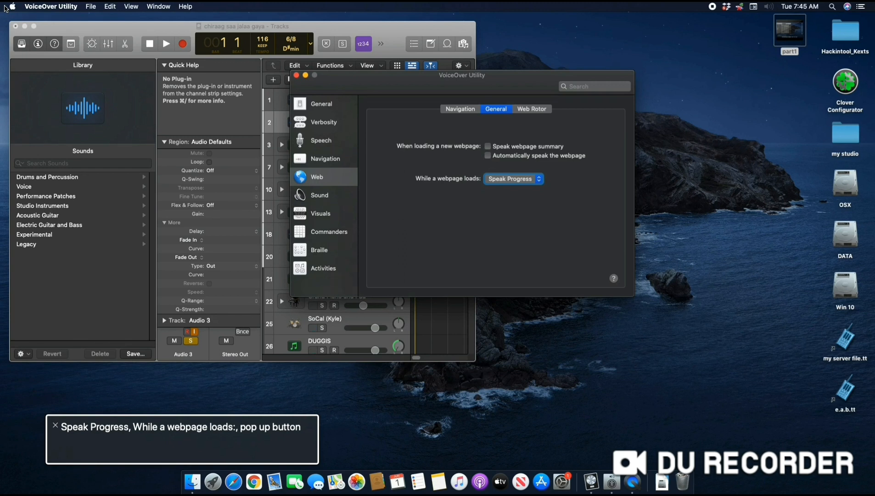
# Show the Web Rotor section and read its instructions for enabling and reordering items.
pyautogui.press('Tab')
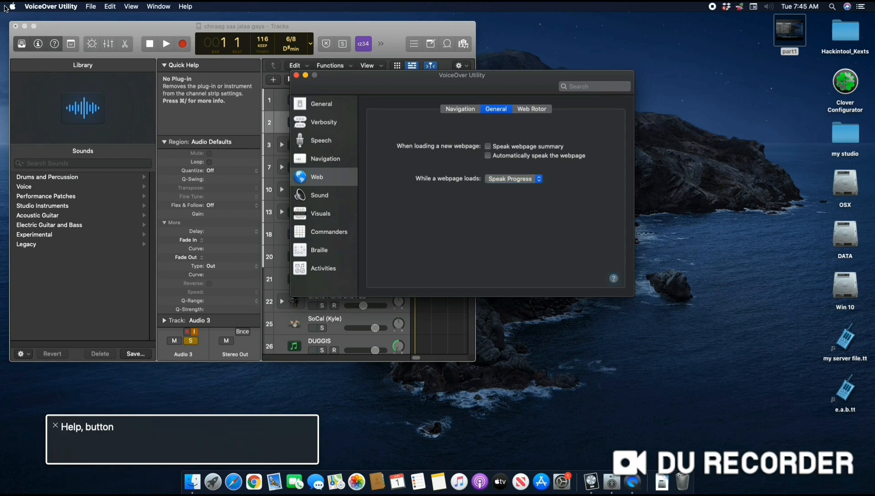
pyautogui.press('Tab')
pyautogui.hotkey('ctrl', 'alt', 'Right')
pyautogui.hotkey('ctrl', 'alt', 'Right')
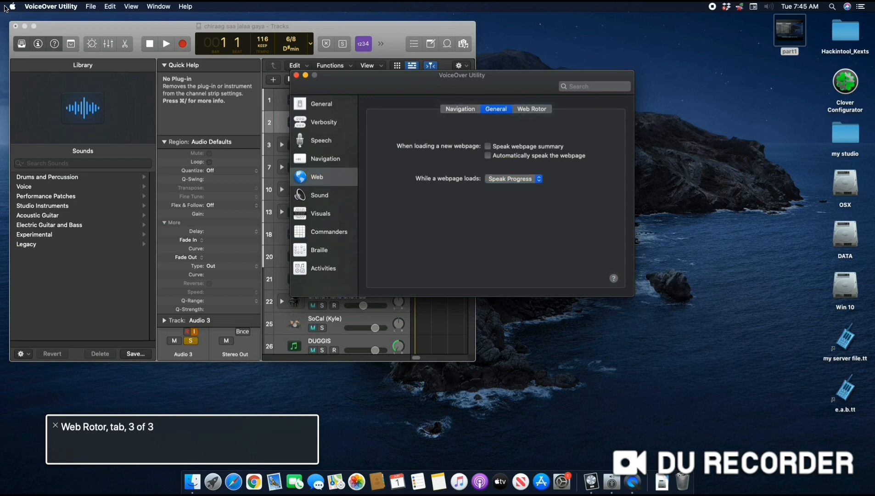
pyautogui.hotkey('ctrl', 'alt', 'space')
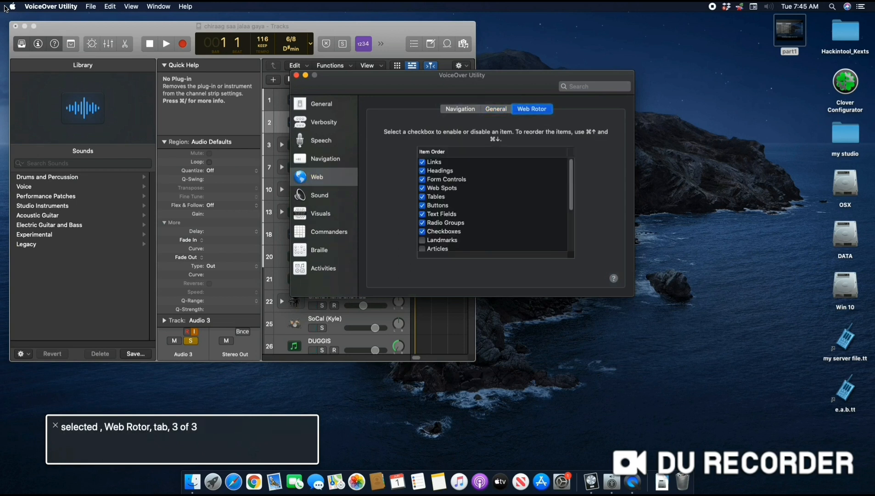
pyautogui.hotkey('ctrl', 'alt', 'Right')
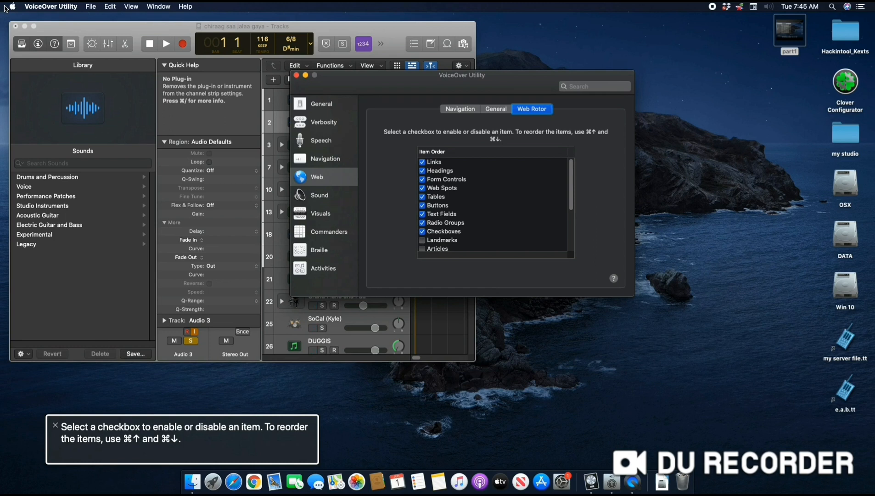
# Start interacting with the Item Order table of the Web Rotor.
pyautogui.hotkey('ctrl', 'alt', 'Left')
pyautogui.hotkey('ctrl', 'alt', 'Right')
pyautogui.hotkey('ctrl', 'alt', 'Left')
pyautogui.hotkey('ctrl', 'alt', 'Right')
pyautogui.hotkey('ctrl', 'alt', 'Right')
pyautogui.hotkey('ctrl', 'alt', 'shift', 'Down')
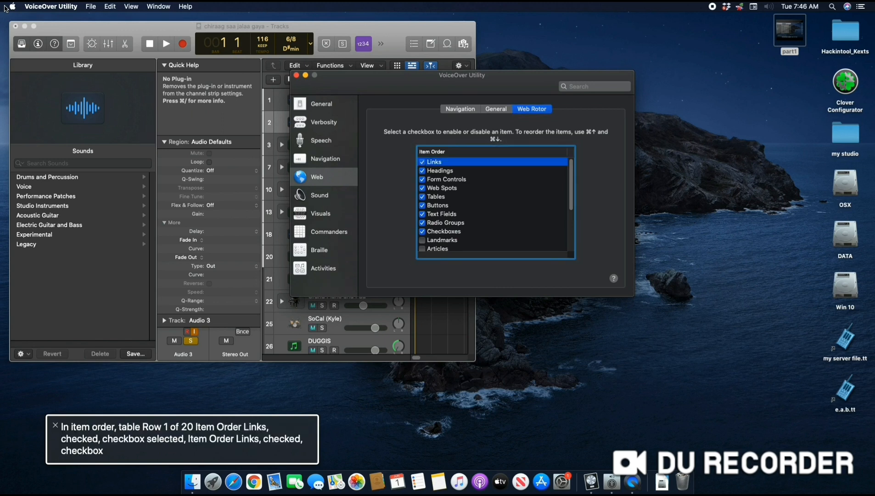
# Examine the Web Rotor items from Links through Buttons in the Item Order table.
pyautogui.press('Down')
pyautogui.press('Up')
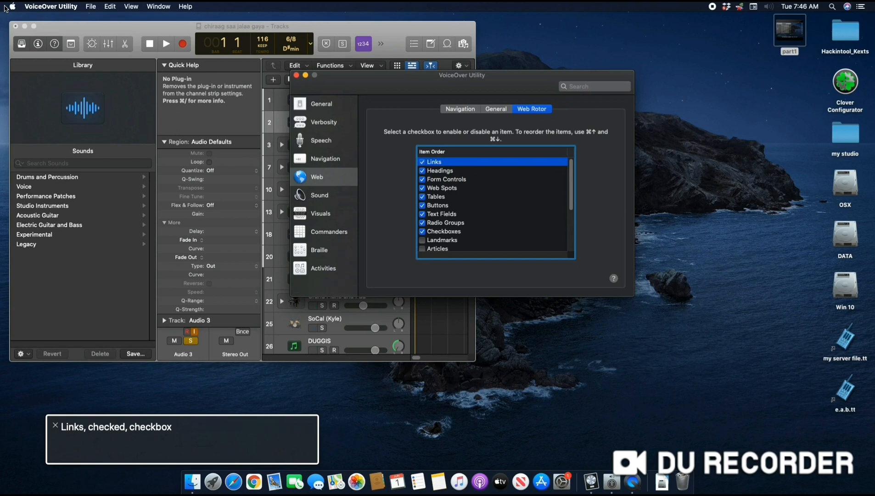
pyautogui.press('Down')
pyautogui.press('Down')
pyautogui.press('Down')
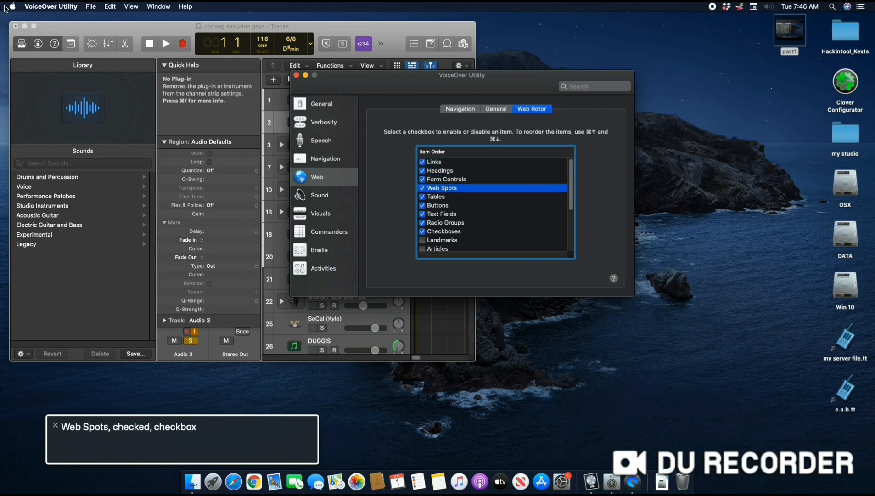
pyautogui.press('Down')
pyautogui.press('Down')
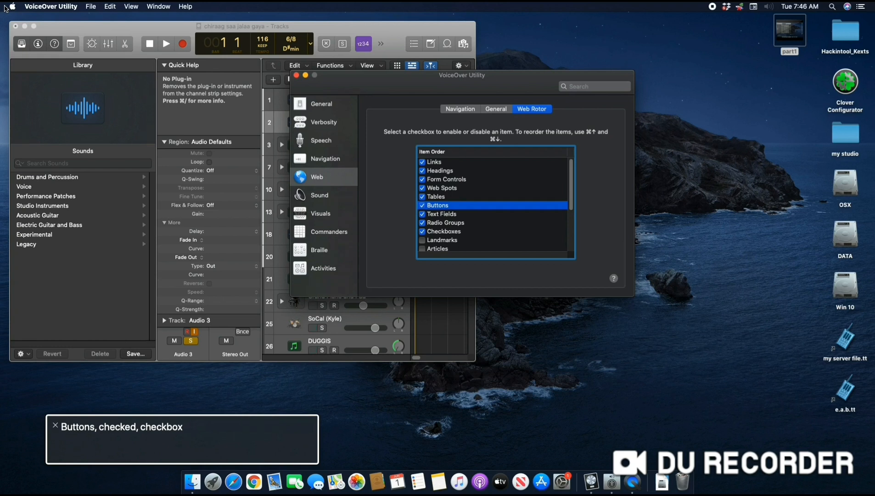
# Show the Sound settings and look at the options for muting sound effects and audio ducking.
pyautogui.press('Tab')
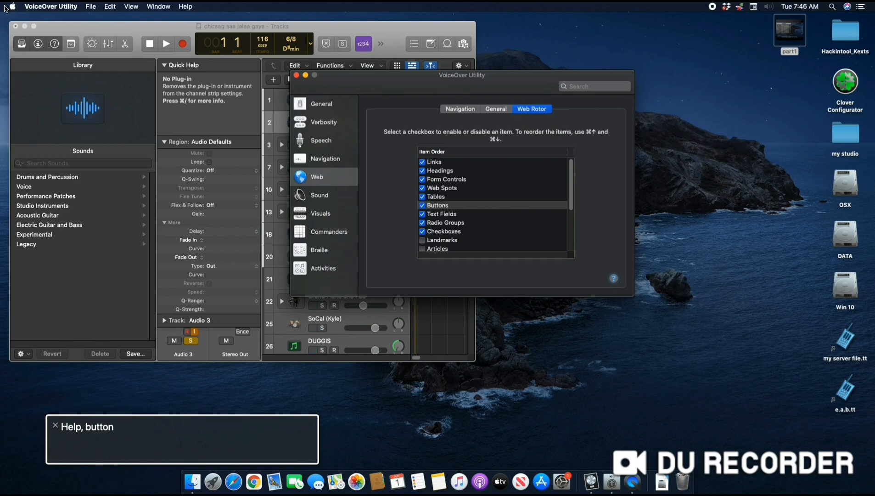
pyautogui.press('Down')
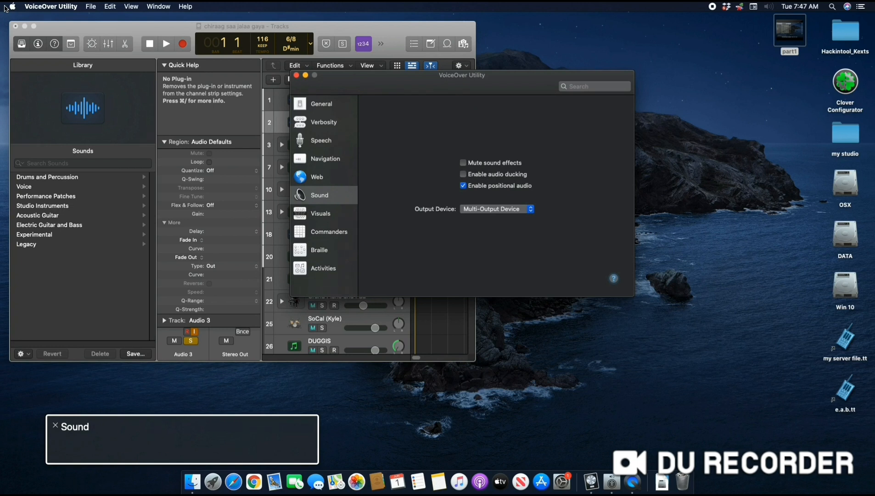
pyautogui.press('Tab')
pyautogui.press('Tab')
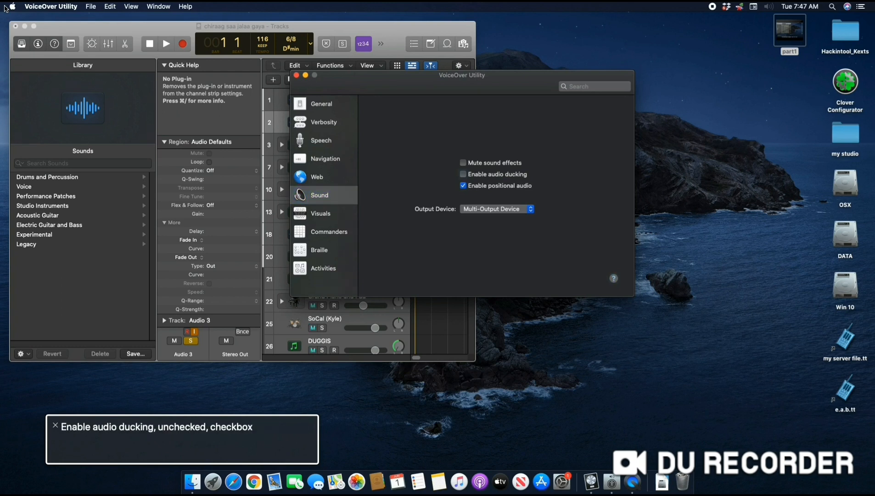
pyautogui.hotkey('shift', 'Tab')
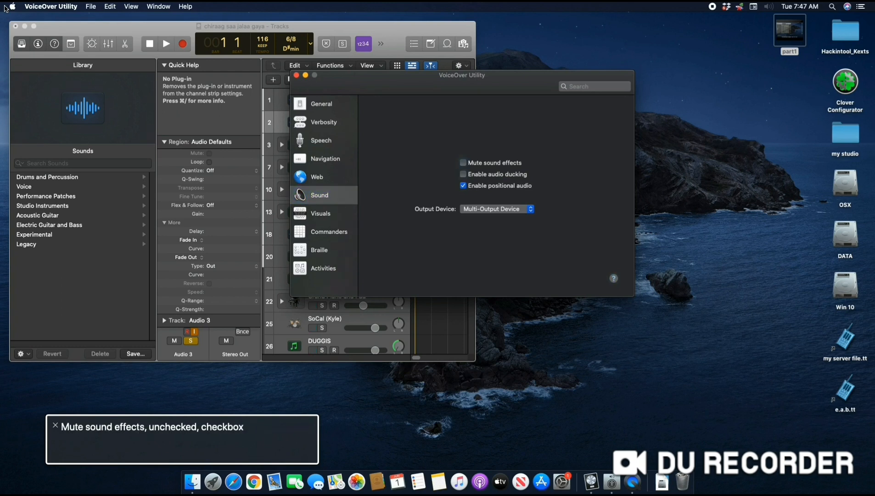
# Turn the Mute sound effects option on and back off.
pyautogui.hotkey('shift', 'Tab')
pyautogui.press('Tab')
pyautogui.press('space')
pyautogui.press('Tab')
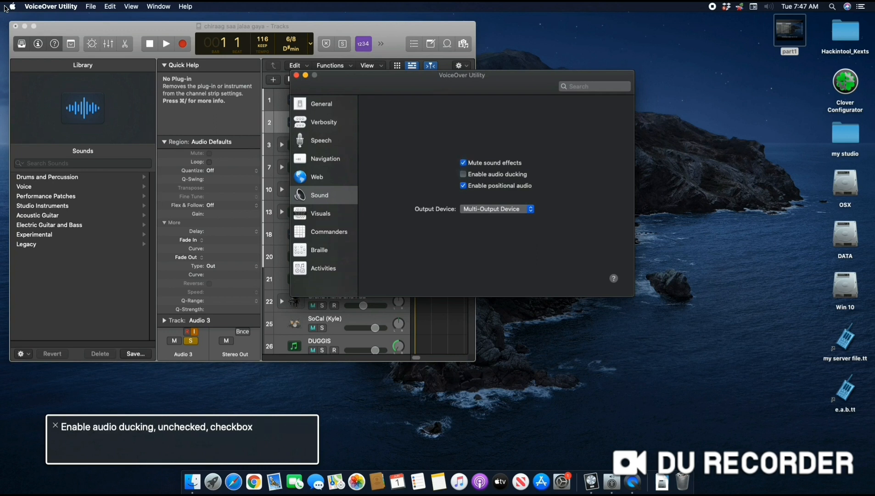
pyautogui.hotkey('shift', 'Tab')
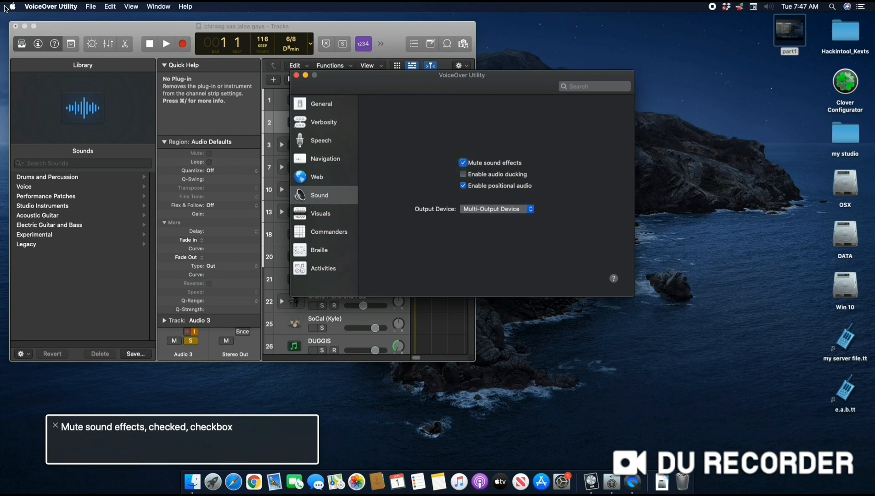
pyautogui.press('space')
# Examine the Sound options for audio ducking, positional audio and the output device.
pyautogui.press('Tab')
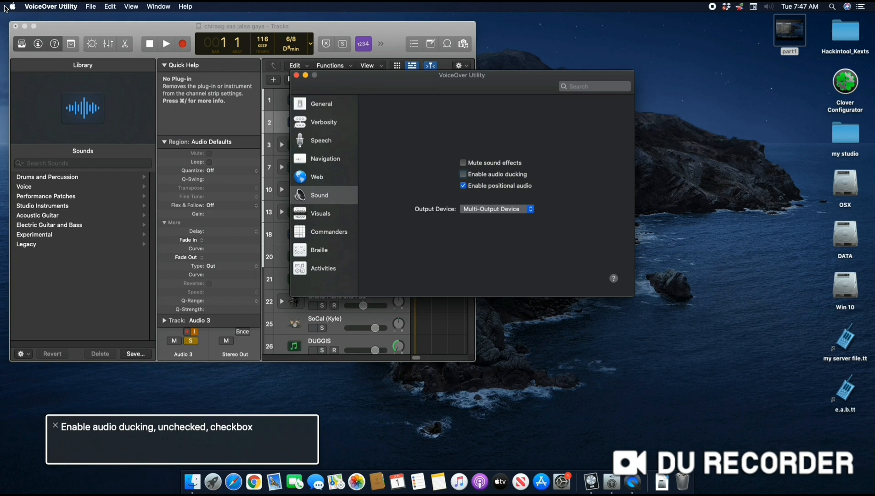
pyautogui.hotkey('ctrl', 'alt', 'Right')
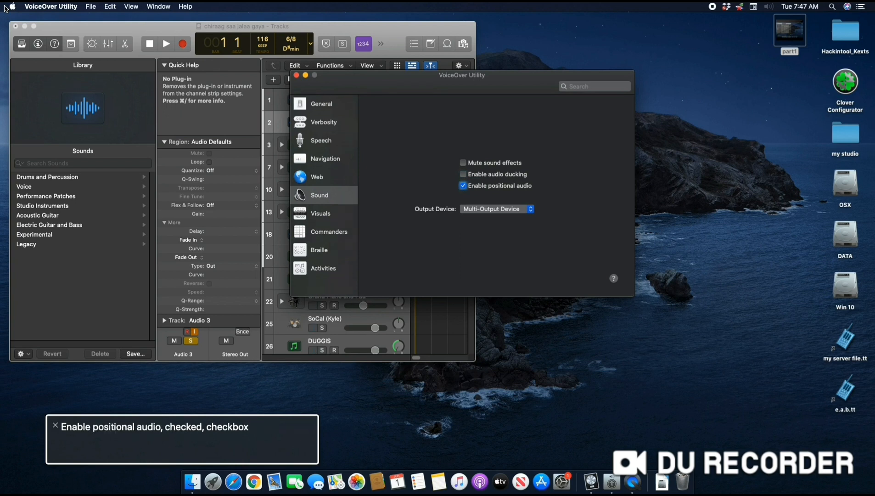
pyautogui.hotkey('ctrl', 'alt', 'Right')
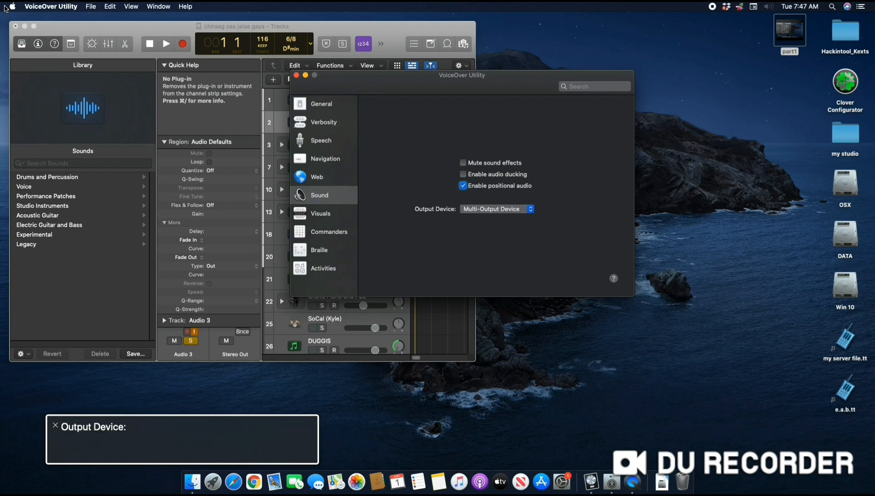
pyautogui.hotkey('ctrl', 'alt', 'Right')
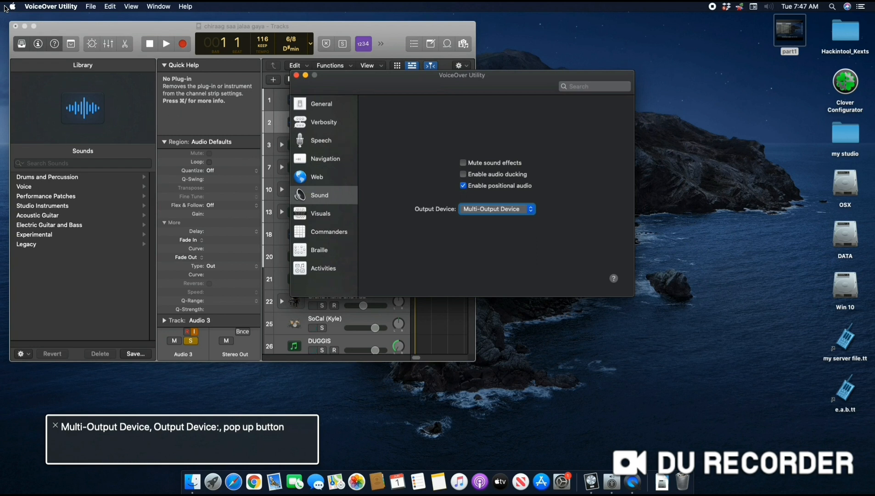
pyautogui.hotkey('ctrl', 'alt', 'Right')
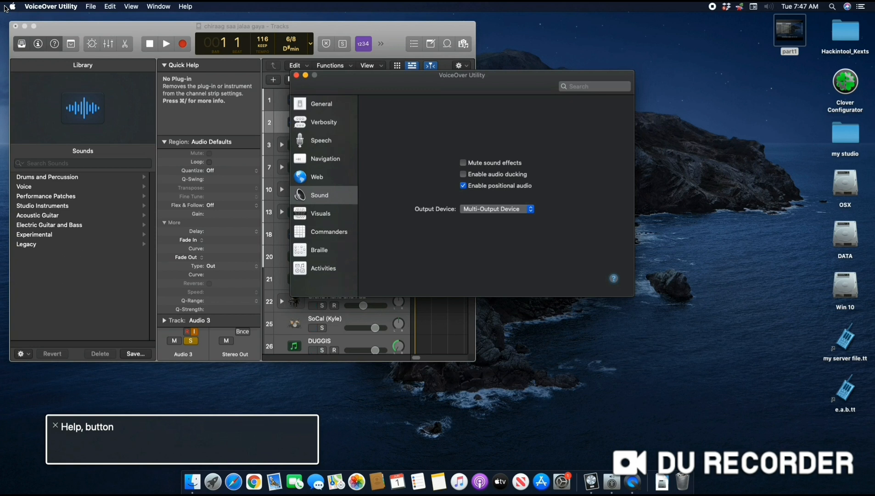
# Show the Visuals settings and examine the Cursor options for showing, magnifying and moving the VoiceOver cursor.
pyautogui.press('Down')
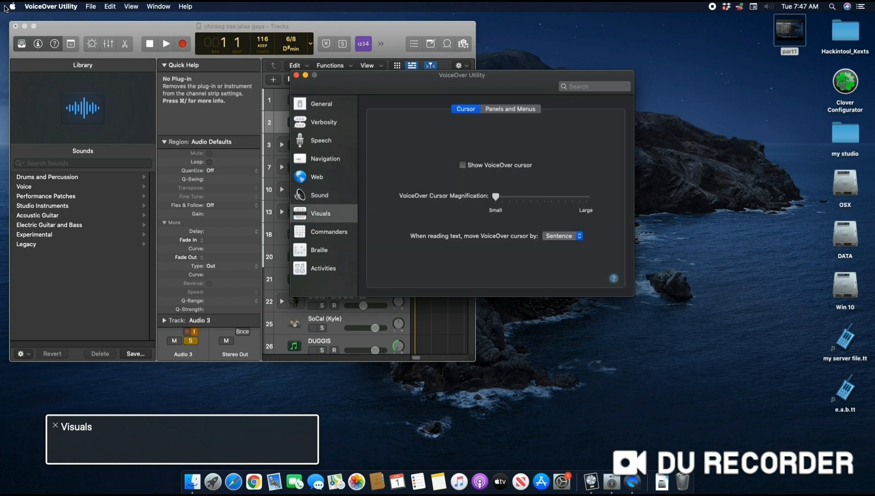
pyautogui.press('Tab')
pyautogui.press('Tab')
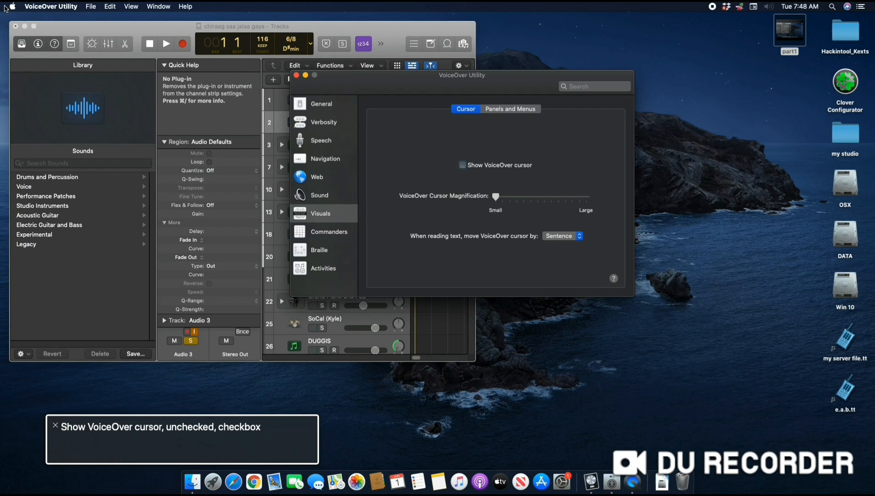
pyautogui.hotkey('ctrl', 'alt', 'Right')
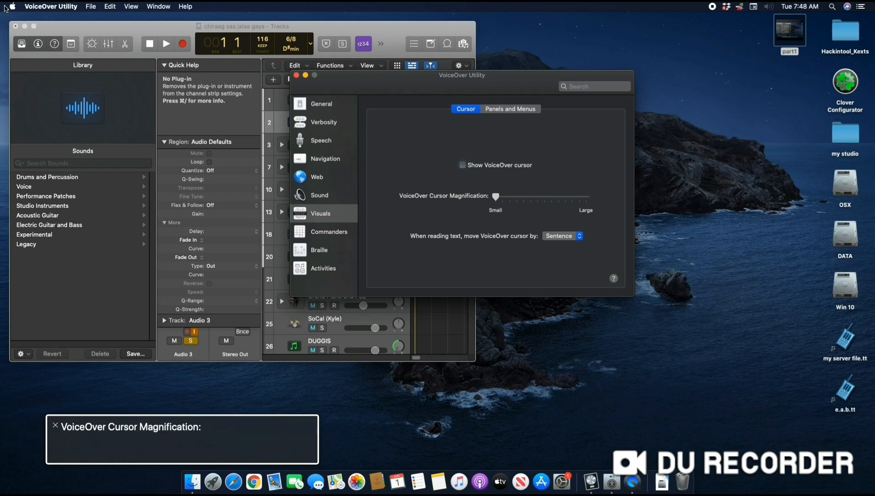
pyautogui.hotkey('ctrl', 'alt', 'Right')
pyautogui.hotkey('ctrl', 'alt', 'Right')
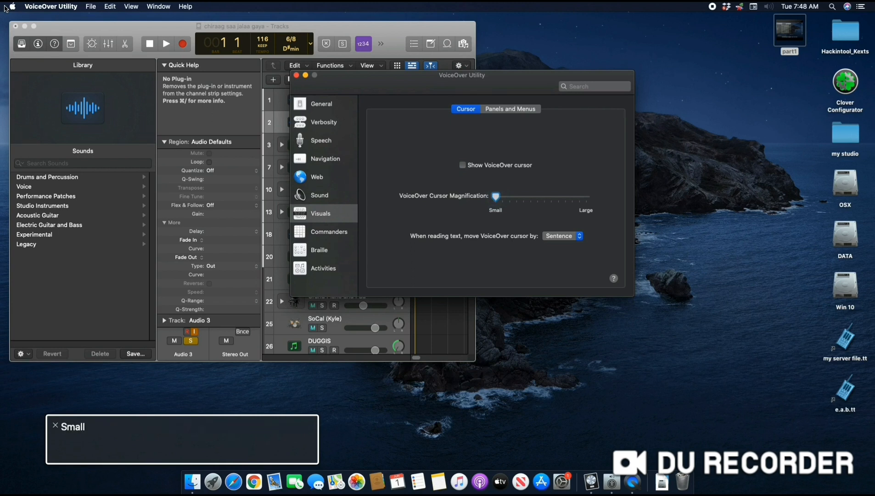
pyautogui.hotkey('ctrl', 'alt', 'Right')
pyautogui.hotkey('ctrl', 'alt', 'Right')
pyautogui.hotkey('ctrl', 'alt', 'Right')
pyautogui.hotkey('ctrl', 'alt', 'Right')
# Show the Commanders settings with the NumPad section and survey the section choices.
pyautogui.press('Down')
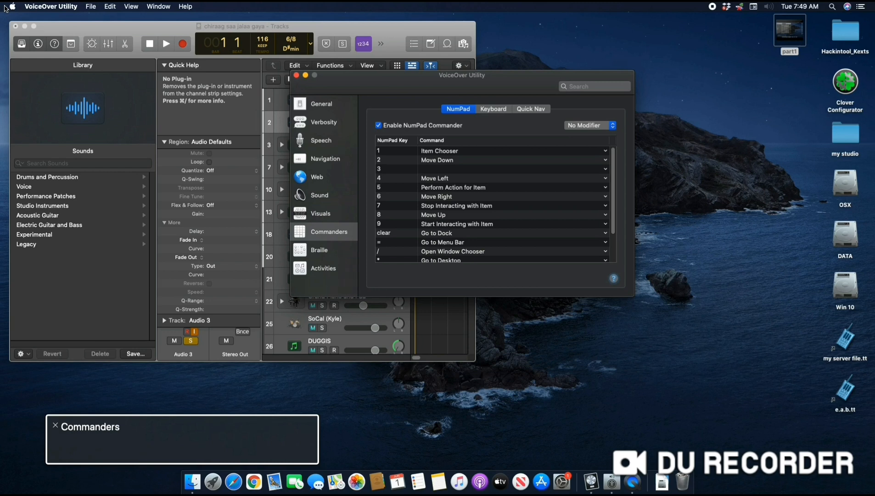
pyautogui.hotkey('ctrl', 'alt', 'Right')
pyautogui.press('Tab')
pyautogui.hotkey('ctrl', 'alt', 'Right')
pyautogui.hotkey('ctrl', 'alt', 'Left')
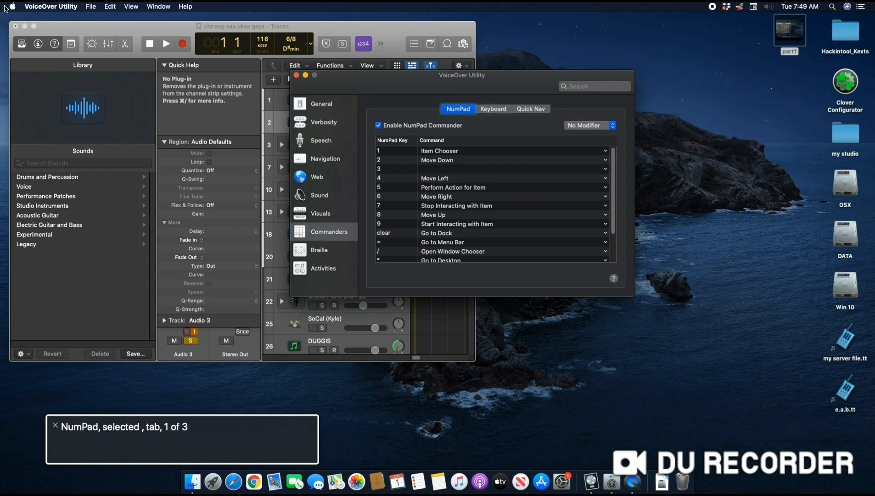
# Show the Keyboard section of the Commanders settings and examine its enabling option and modifier key choice.
pyautogui.hotkey('shift', 'Tab')
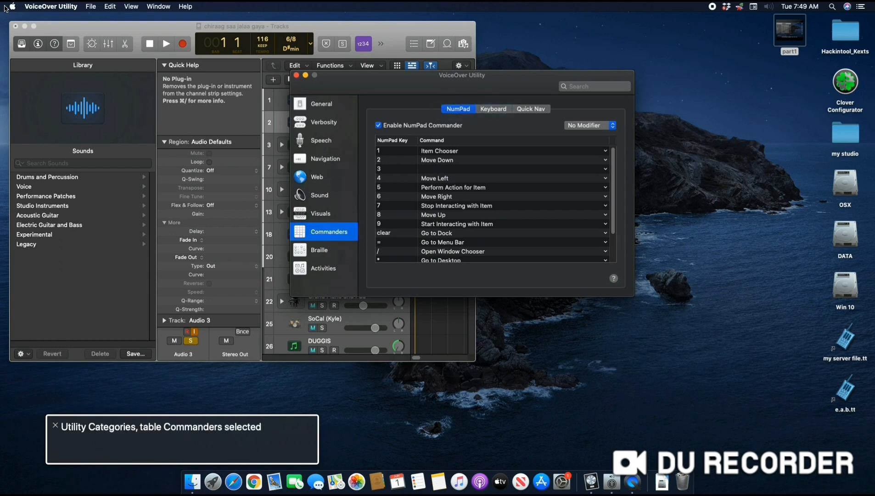
pyautogui.press('Tab')
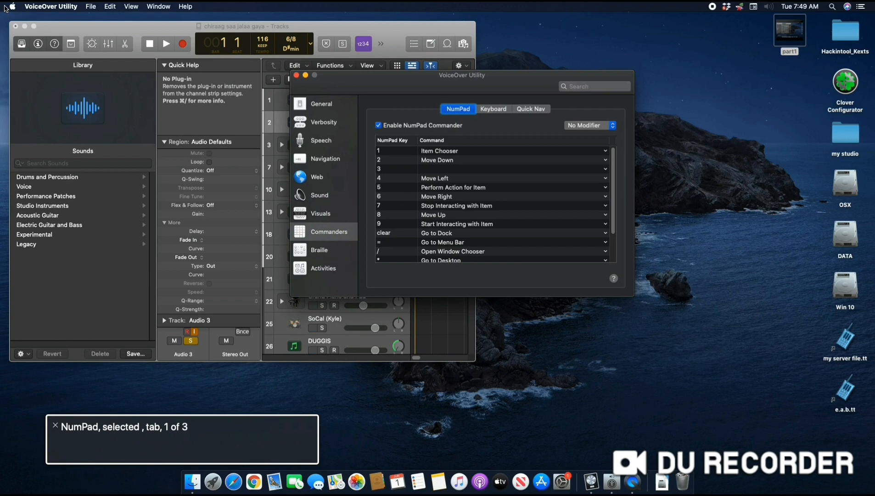
pyautogui.hotkey('ctrl', 'alt', 'Right')
pyautogui.hotkey('ctrl', 'alt', 'space')
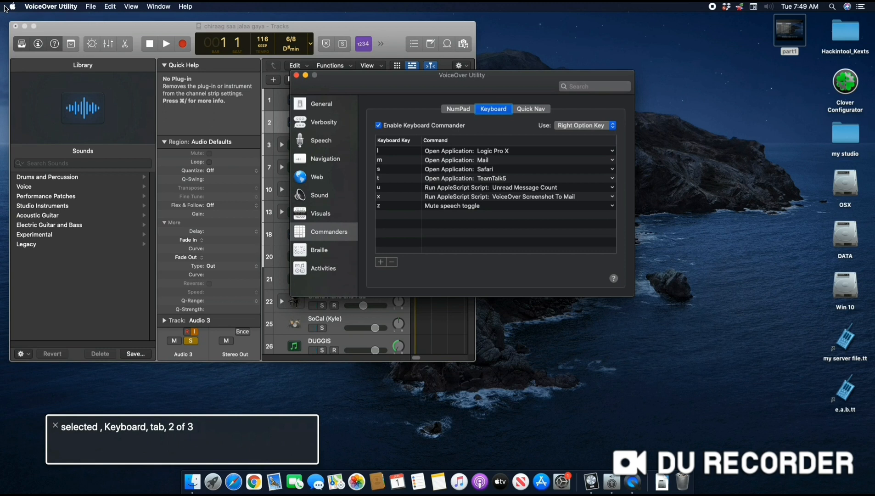
pyautogui.hotkey('ctrl', 'alt', 'Right')
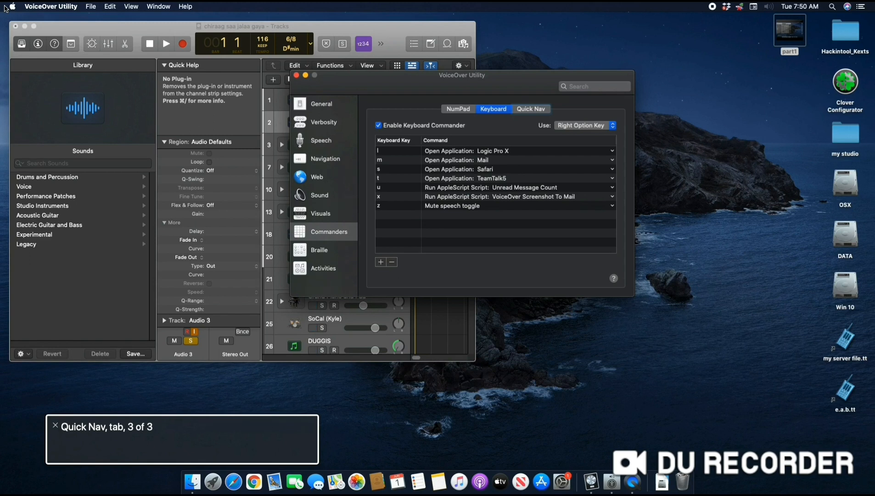
pyautogui.hotkey('ctrl', 'alt', 'Right')
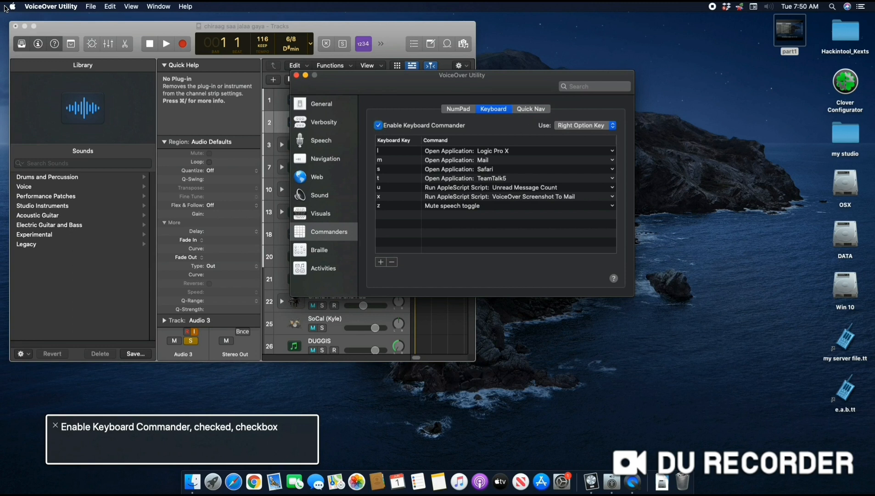
pyautogui.hotkey('ctrl', 'alt', 'Right')
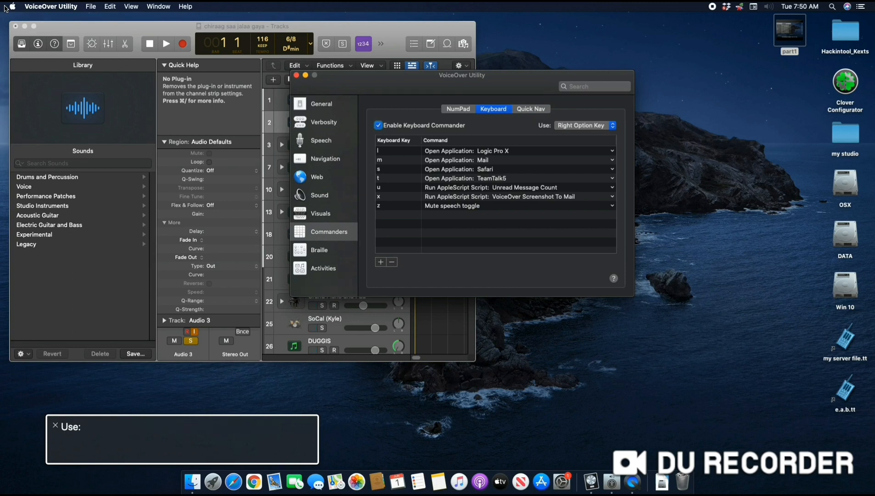
pyautogui.hotkey('ctrl', 'alt', 'Right')
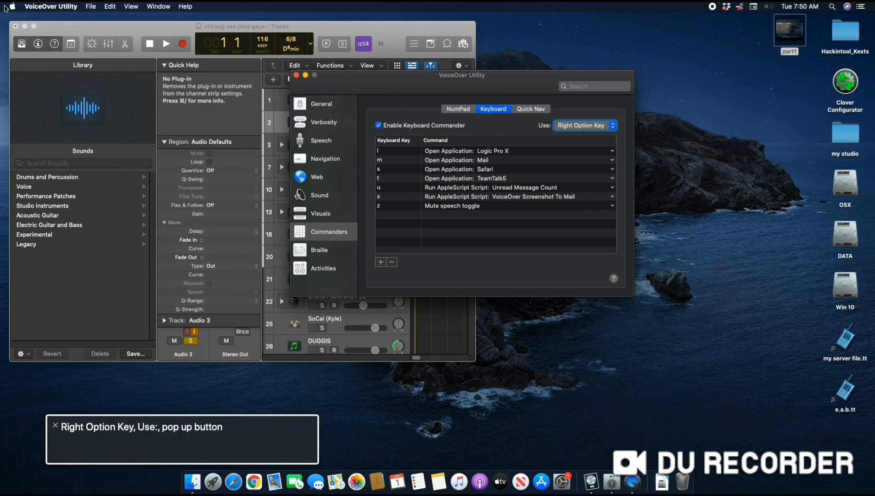
# Examine the commands assigned to the keys l and m in the Keyboard Commander table.
pyautogui.hotkey('ctrl', 'alt', 'Right')
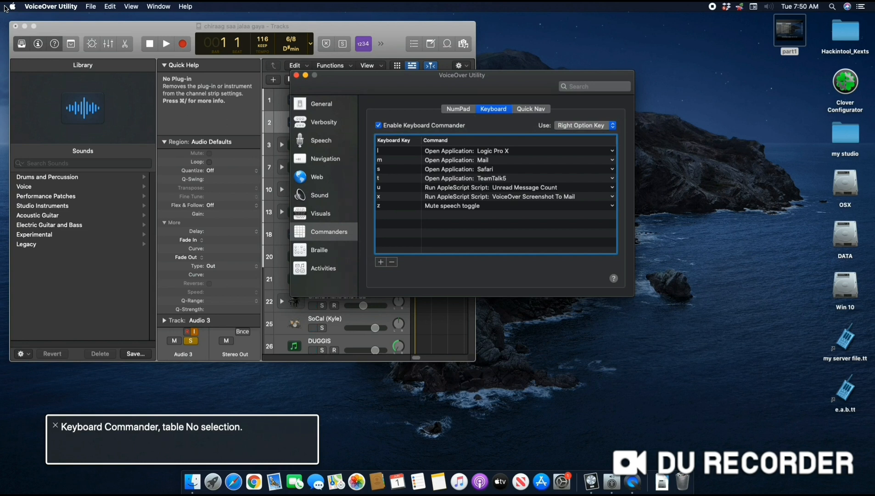
pyautogui.press('Down')
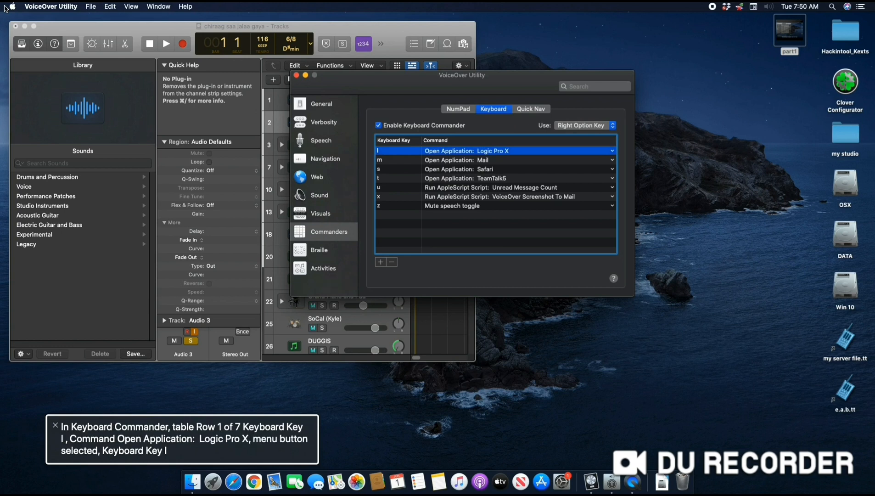
pyautogui.press('Down')
pyautogui.press('Up')
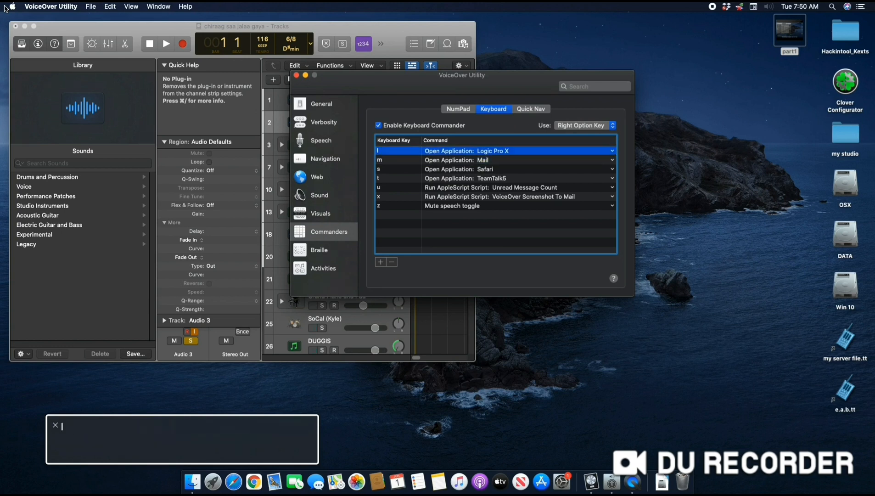
pyautogui.press('Down')
pyautogui.press('Up')
pyautogui.press('Down')
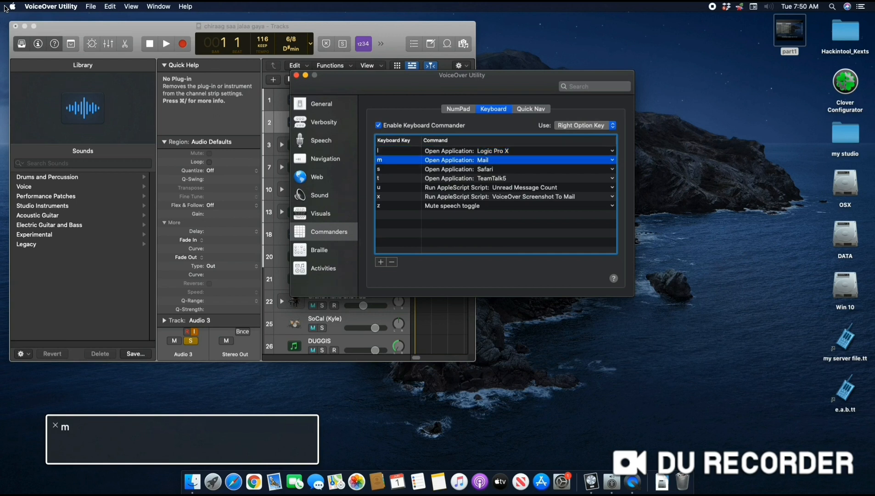
pyautogui.press('Up')
pyautogui.hotkey('ctrl', 'alt', 'Right')
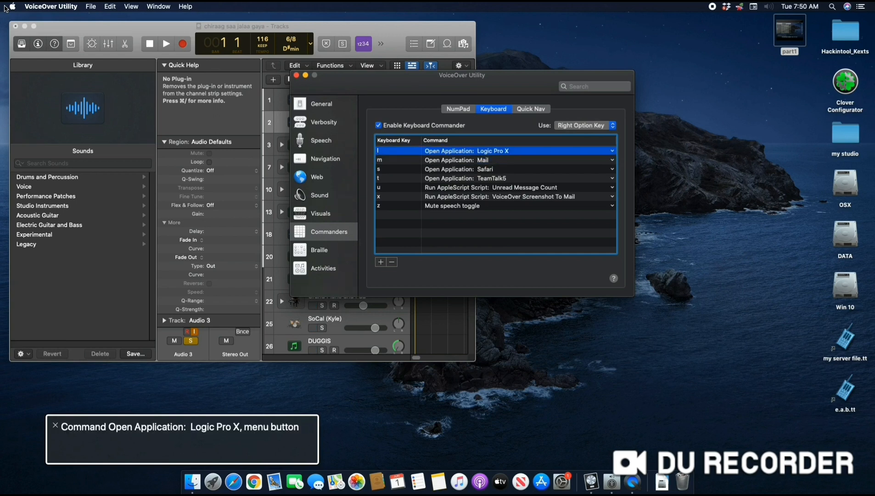
pyautogui.hotkey('ctrl', 'alt', 'Left')
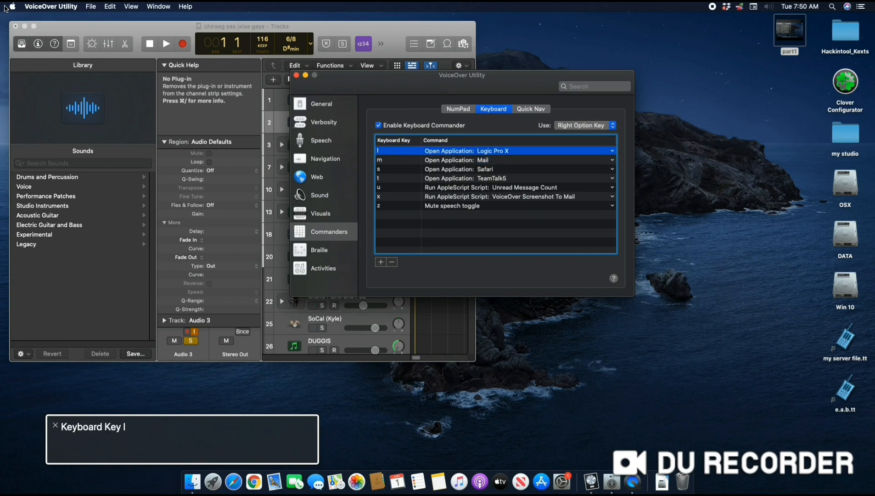
pyautogui.press('Down')
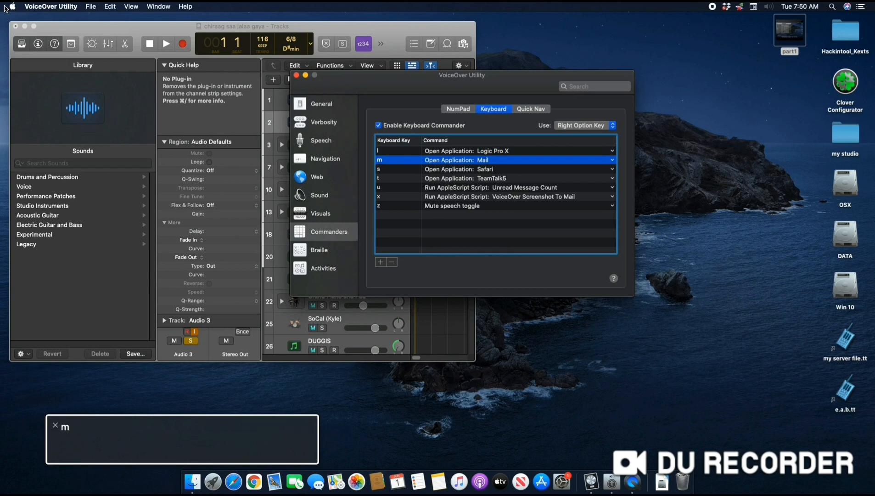
pyautogui.hotkey('ctrl', 'alt', 'Right')
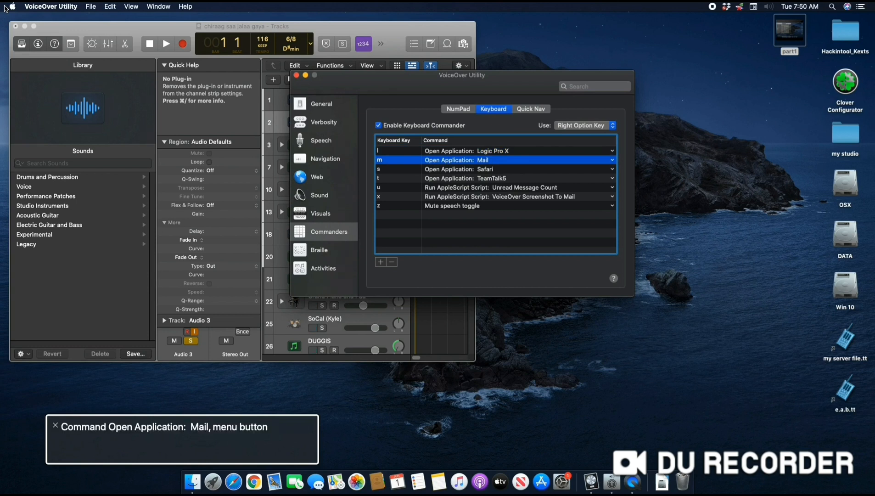
pyautogui.hotkey('ctrl', 'alt', 'Left')
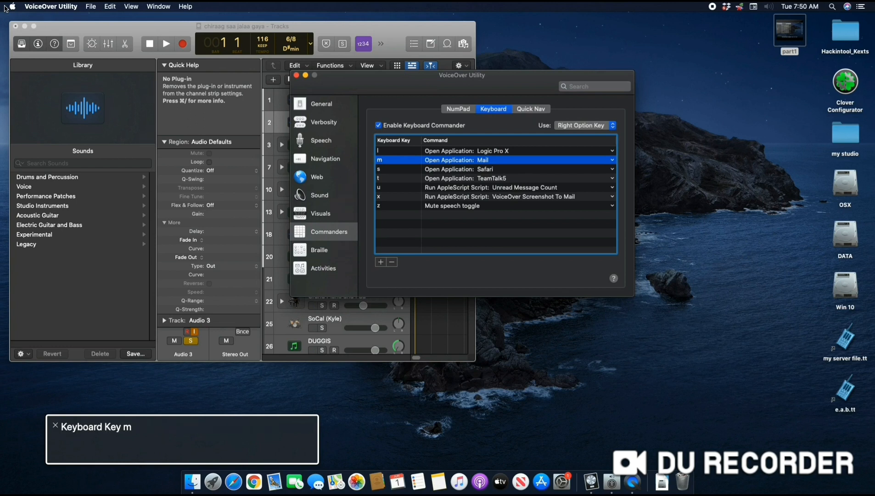
# Review the remaining Keyboard Commander assignments, from the key s through the key z.
pyautogui.press('Down')
pyautogui.hotkey('ctrl', 'alt', 'Right')
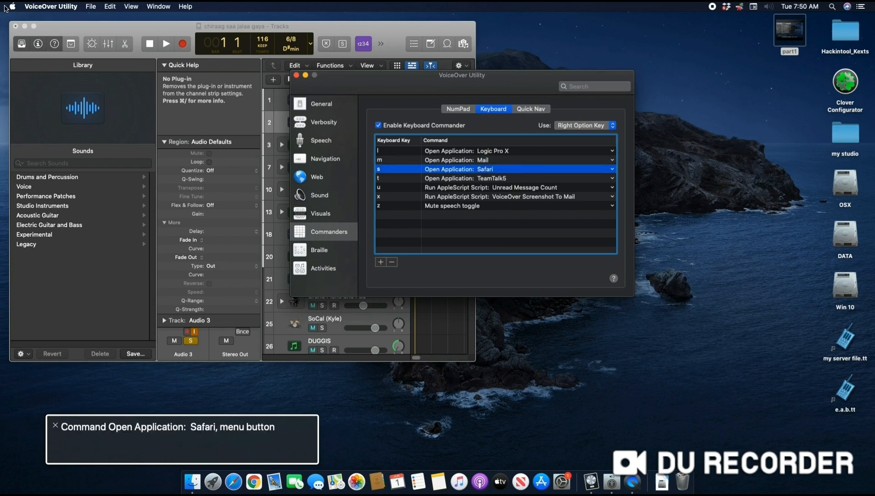
pyautogui.press('Down')
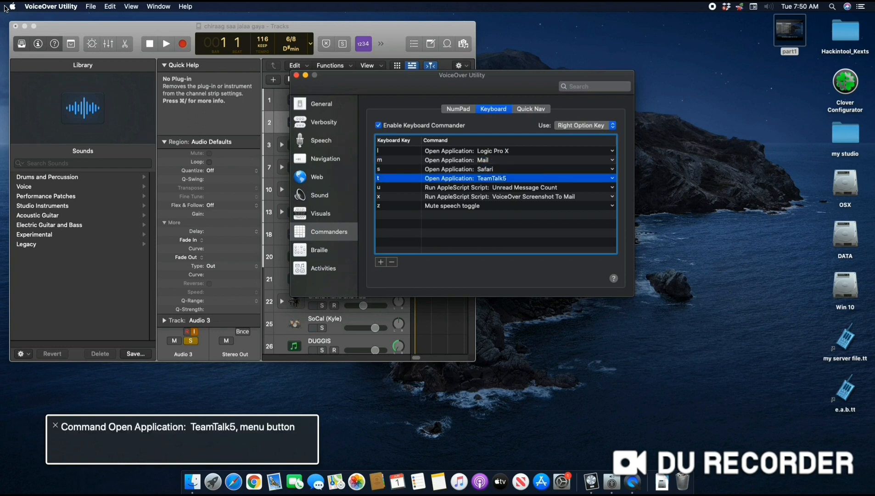
pyautogui.press('Down')
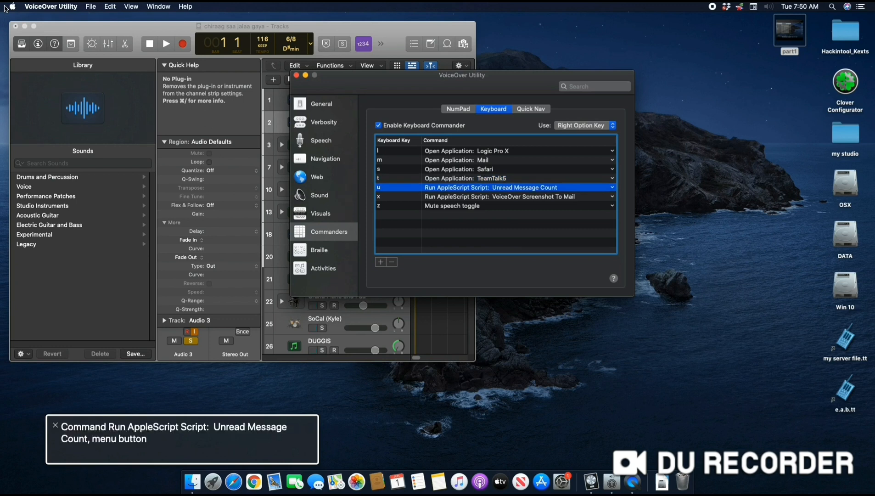
pyautogui.press('Down')
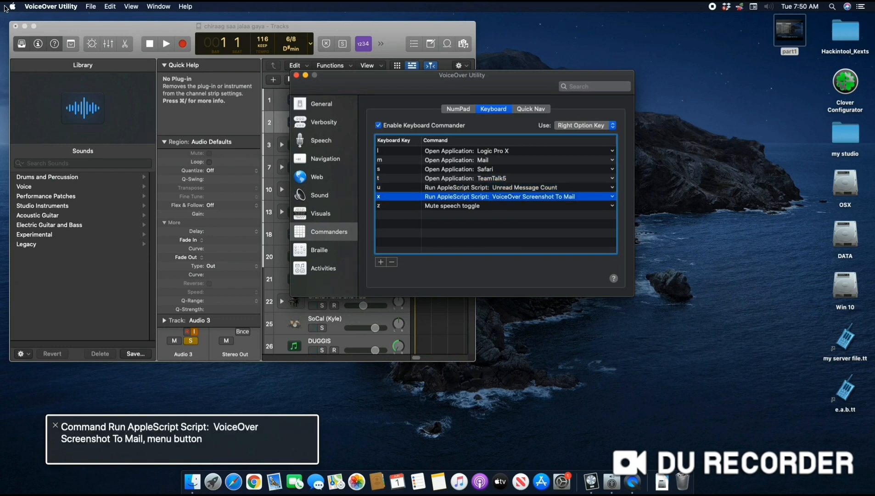
pyautogui.press('Down')
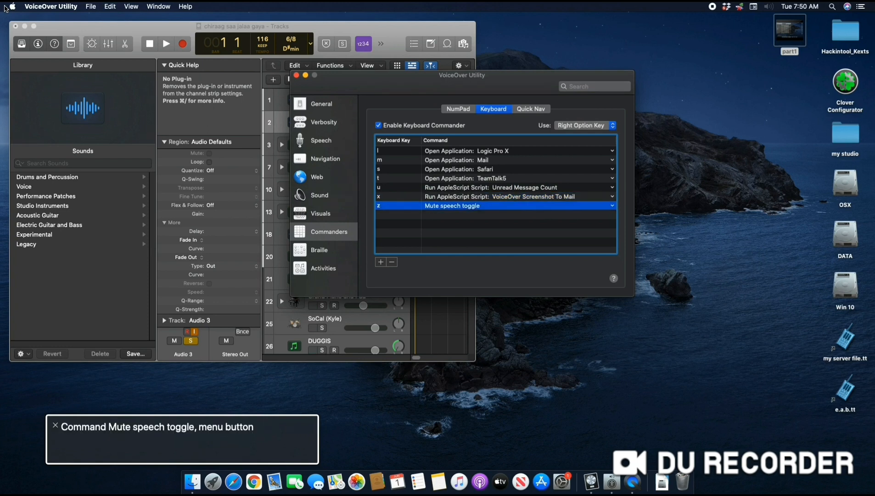
pyautogui.hotkey('ctrl', 'alt', 'Left')
pyautogui.hotkey('ctrl', 'alt', 'Left')
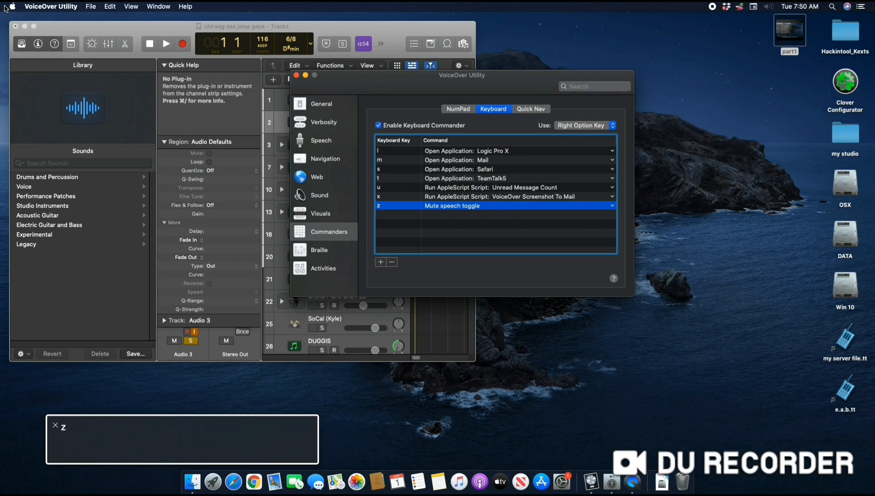
pyautogui.hotkey('ctrl', 'alt', 'shift', 'Up')
pyautogui.hotkey('ctrl', 'alt', 'shift', 'Down')
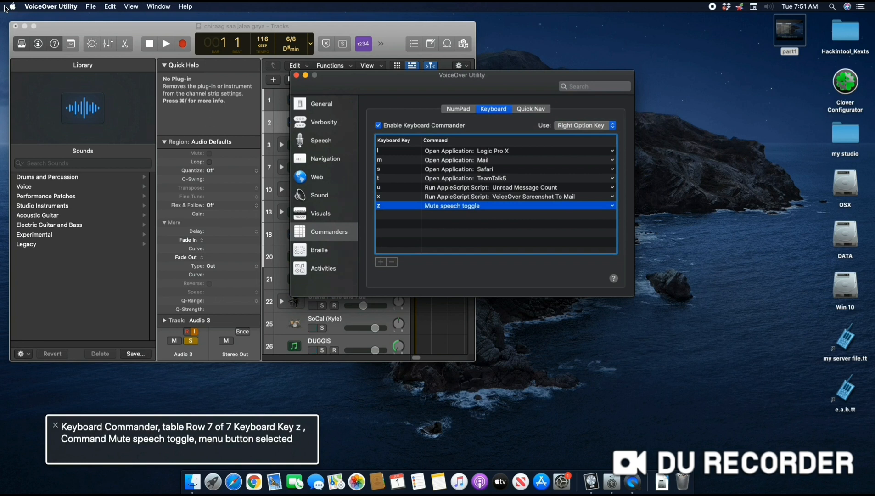
# Add a new Keyboard Commander entry and assign it the keyboard key q.
pyautogui.press('Tab')
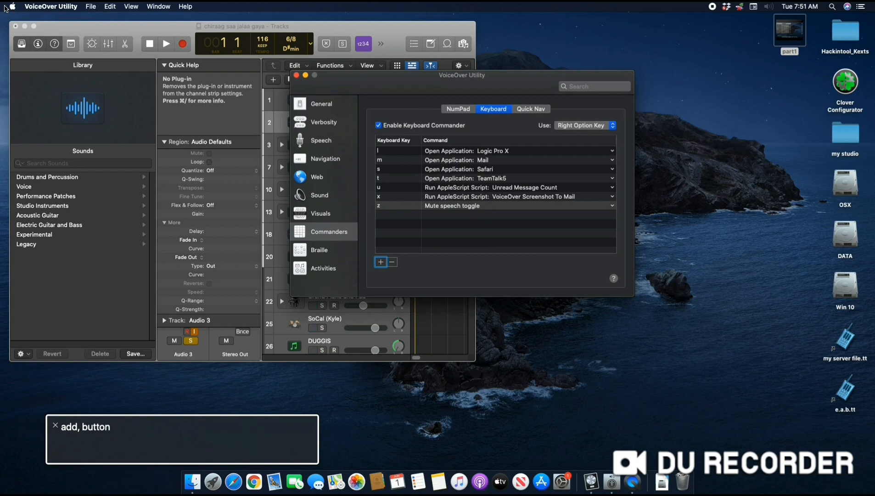
pyautogui.press('Tab')
pyautogui.press('Tab')
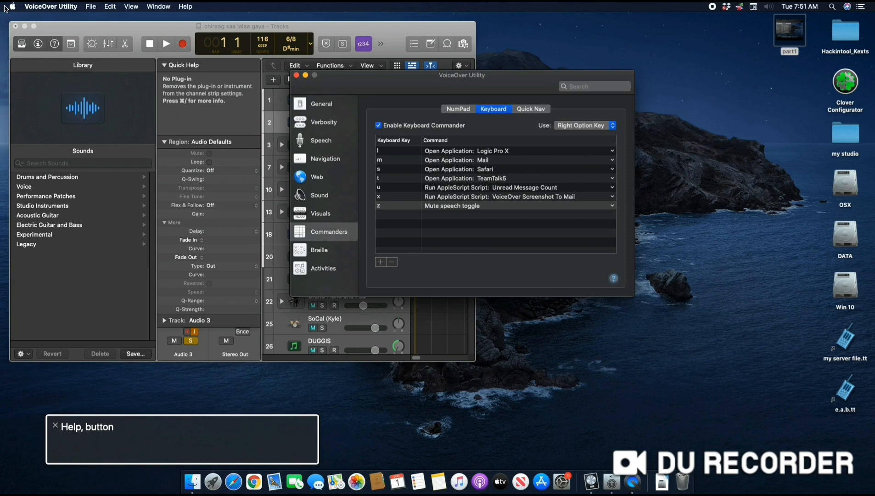
pyautogui.hotkey('ctrl', 'alt', 'Left')
pyautogui.hotkey('ctrl', 'alt', 'Left')
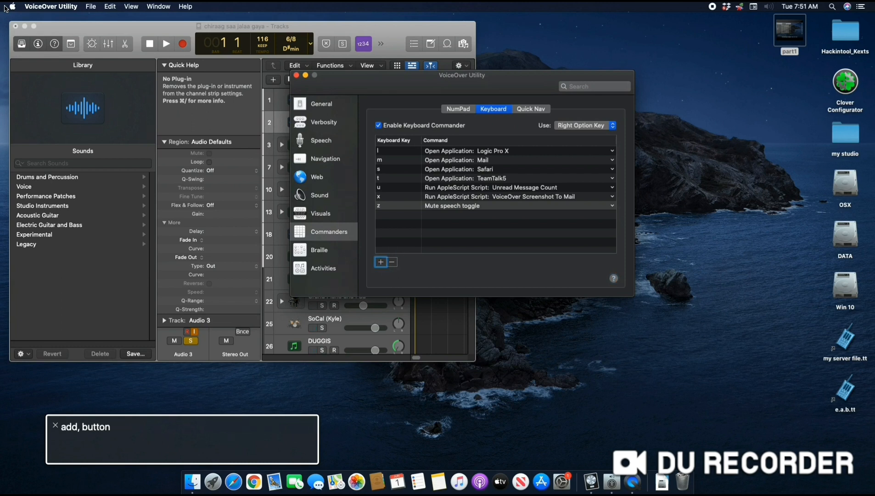
pyautogui.hotkey('ctrl', 'alt', 'space')
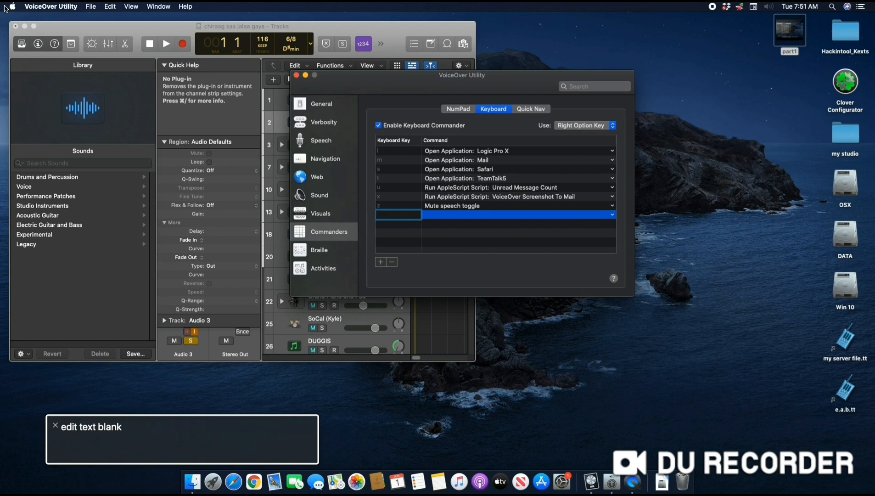
pyautogui.write('q')
# Open the command choices for the new q entry and look through the categories, including Visuals and Hot spots.
pyautogui.hotkey('ctrl', 'alt', 'Right')
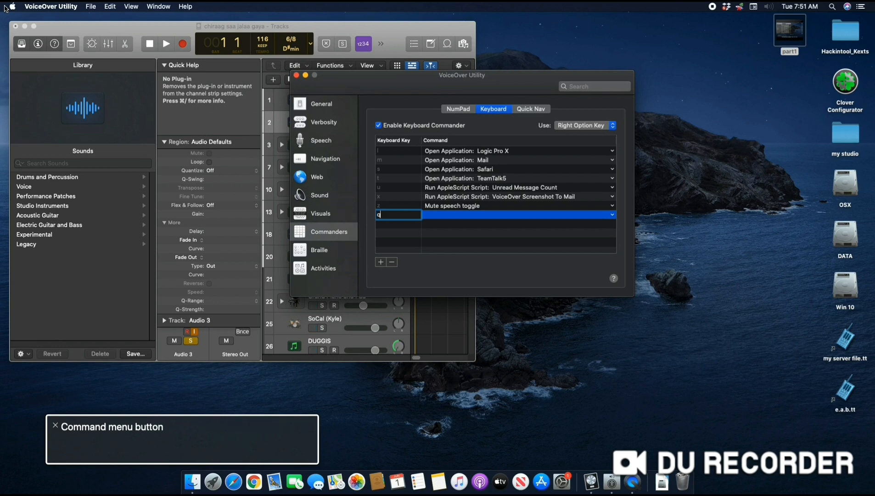
pyautogui.hotkey('ctrl', 'alt', 'space')
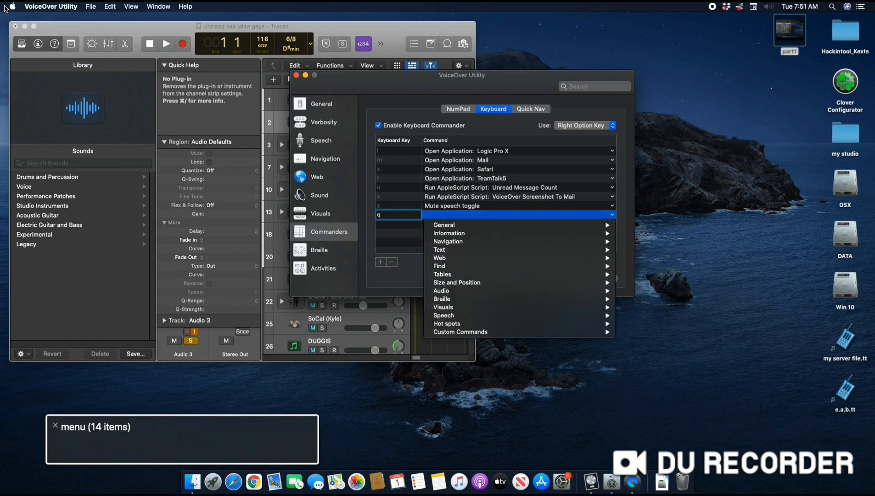
pyautogui.press('Down')
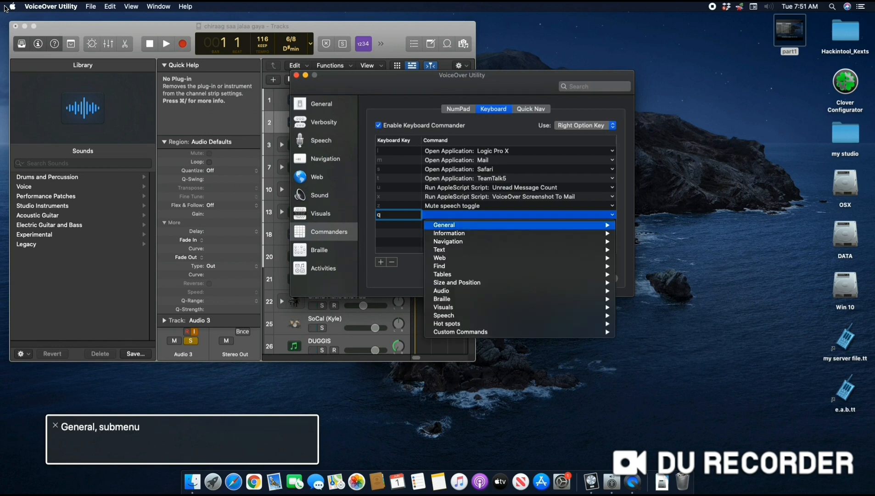
pyautogui.press('Up')
pyautogui.press('Up')
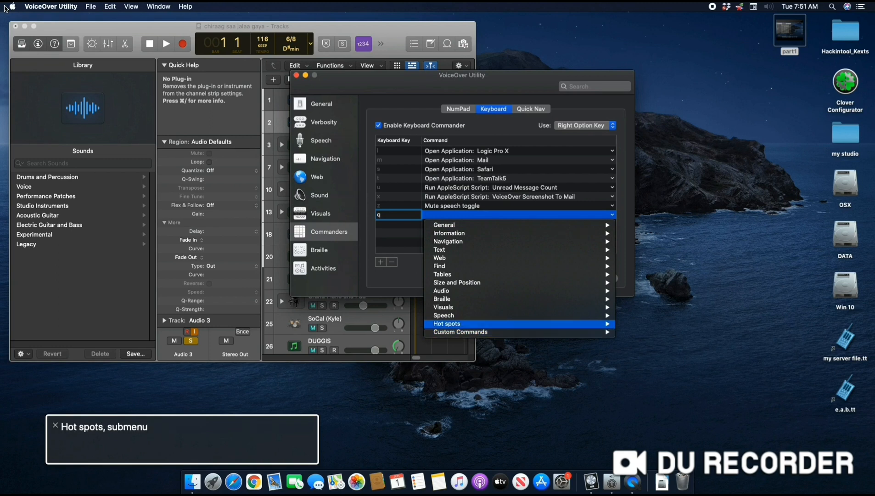
pyautogui.press('Up')
pyautogui.press('Up')
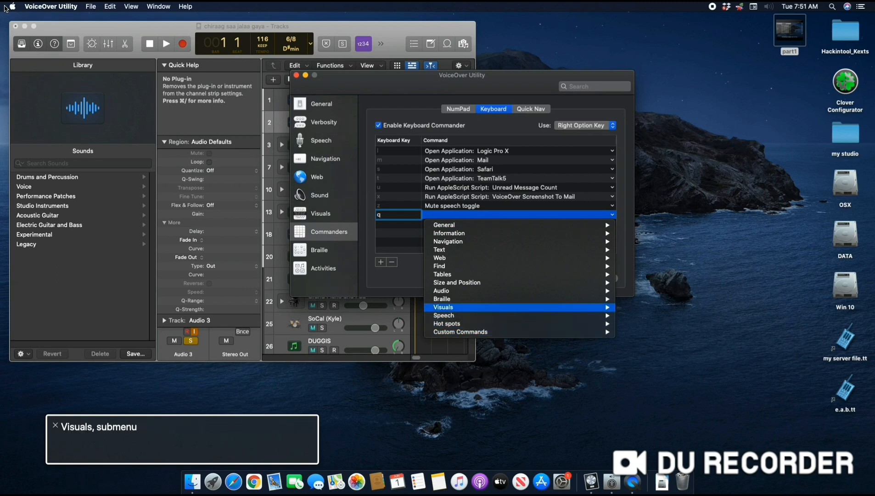
pyautogui.press('Down')
pyautogui.press('Down')
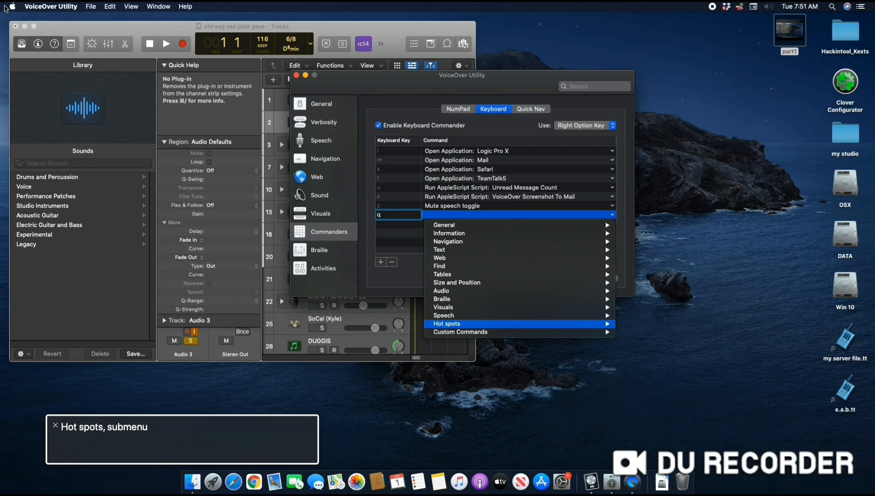
# Examine the General commands available for the q entry, from Actions through Double Click Mouse.
pyautogui.press('g')
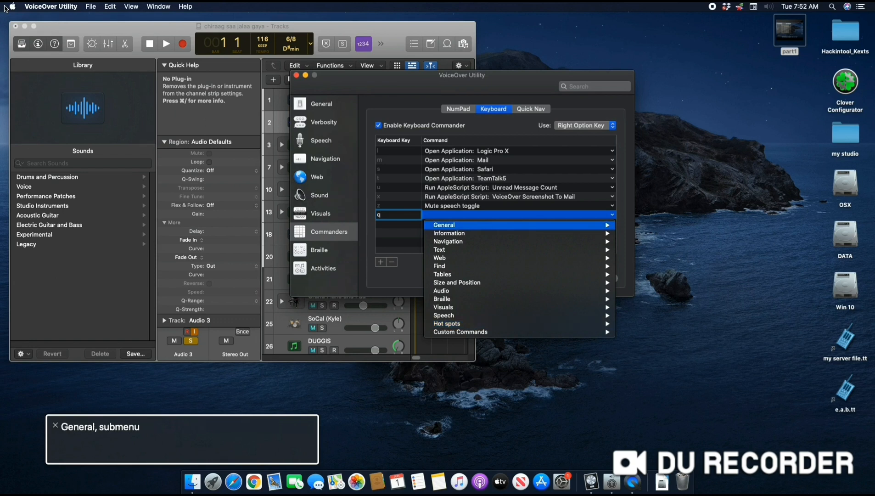
pyautogui.press('Right')
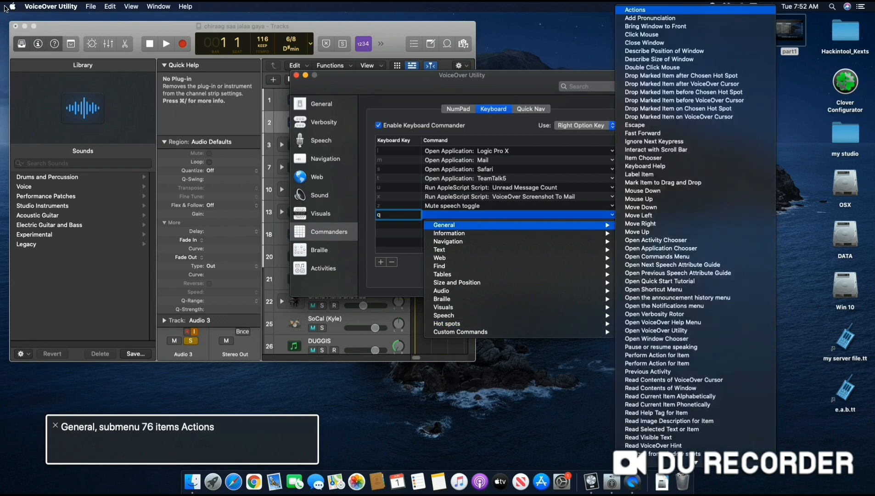
pyautogui.press('Down')
pyautogui.press('Up')
pyautogui.press('Down')
pyautogui.press('Down')
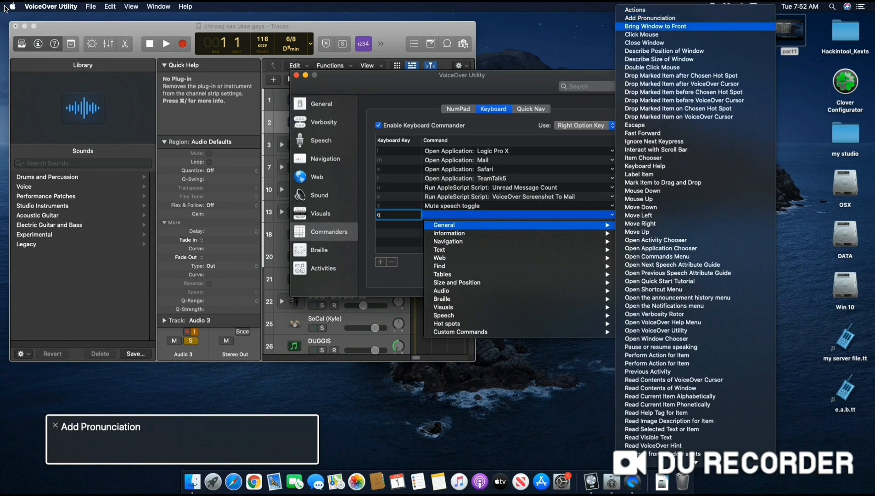
pyautogui.press('Down')
pyautogui.press('Down')
pyautogui.press('Down')
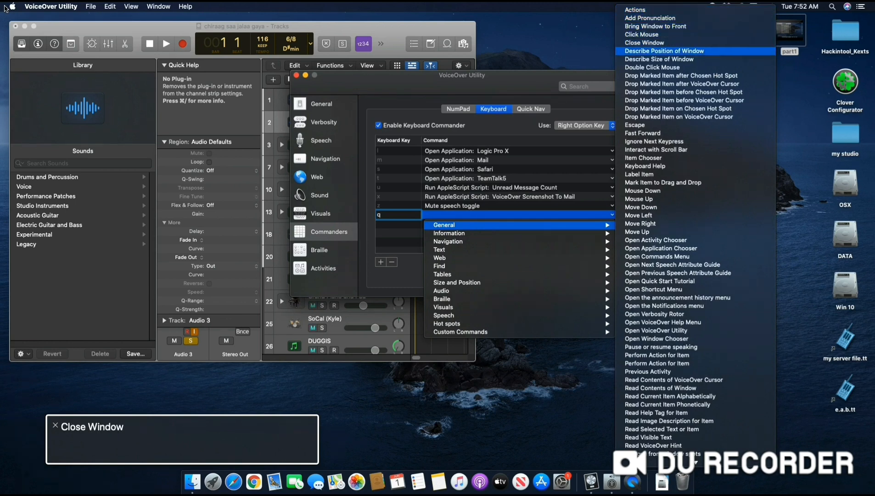
pyautogui.press('Down')
pyautogui.press('Down')
pyautogui.press('Down')
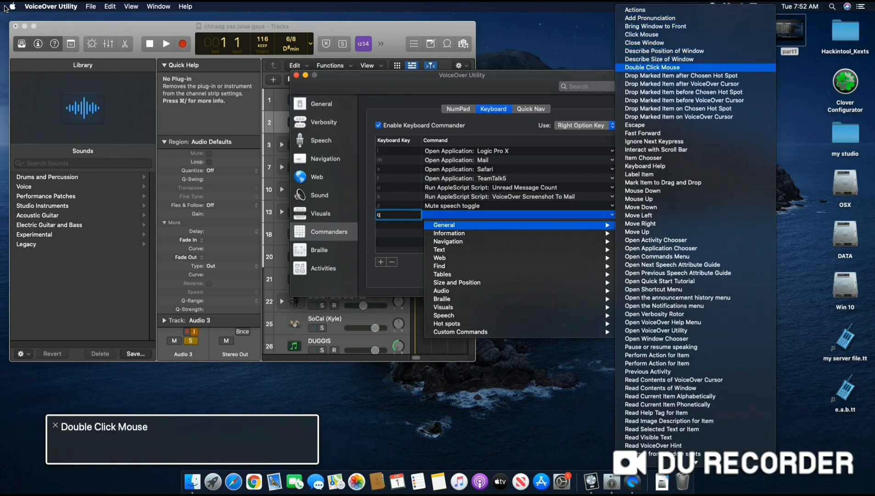
# Review the Drop Marked Item commands in the General category, then return to the category list.
pyautogui.press('Down')
pyautogui.press('Down')
pyautogui.press('Down')
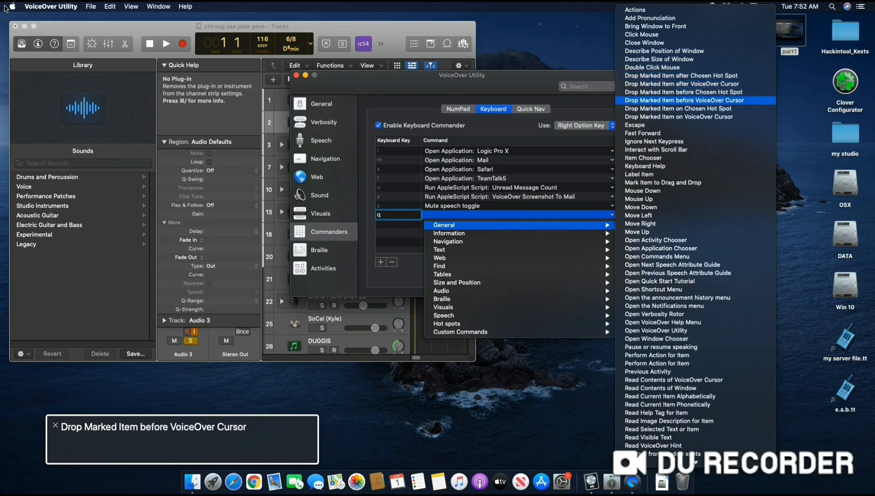
pyautogui.press('Down')
pyautogui.press('Down')
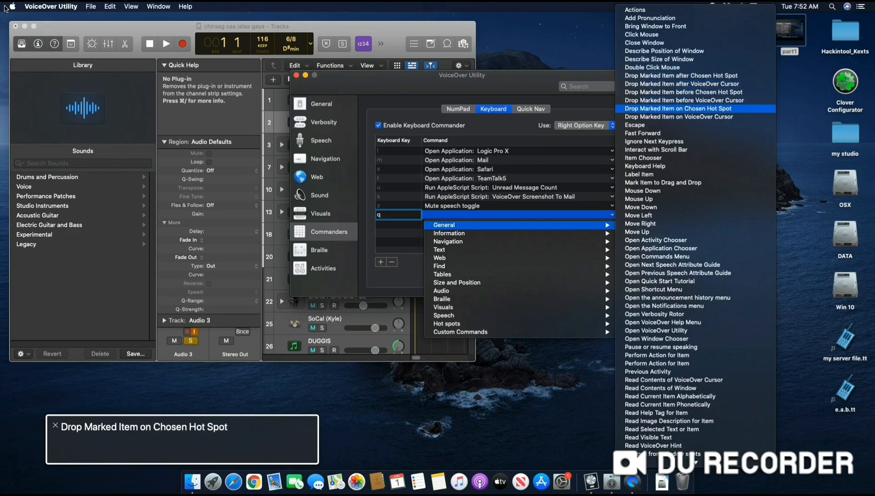
pyautogui.press('Left')
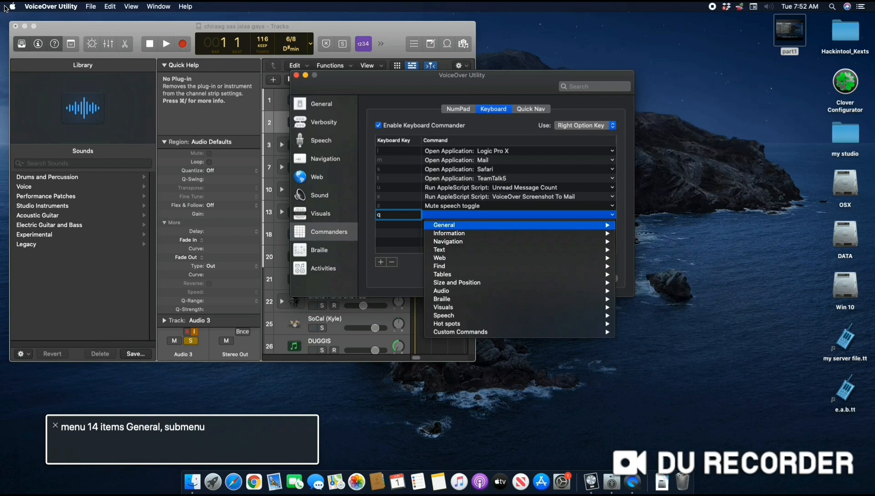
# Examine the Information category's commands for describing items, the mouse pointer location and open applications.
pyautogui.press('Down')
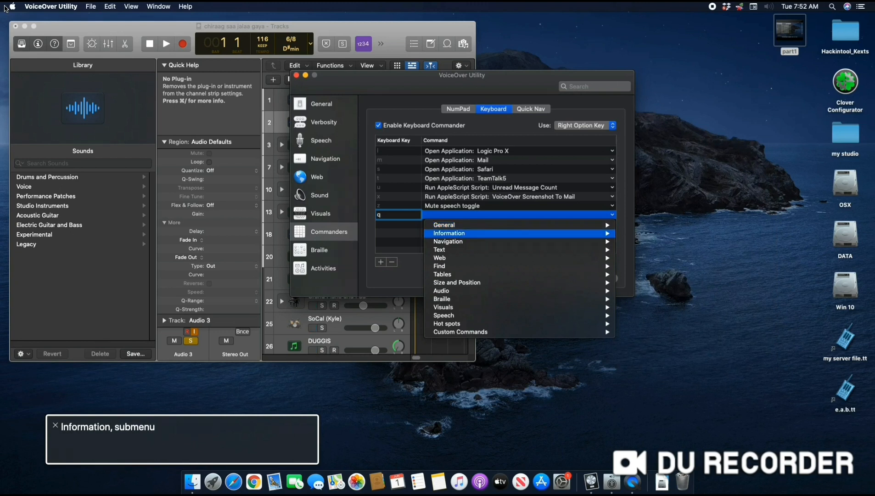
pyautogui.press('Right')
pyautogui.press('Down')
pyautogui.press('Up')
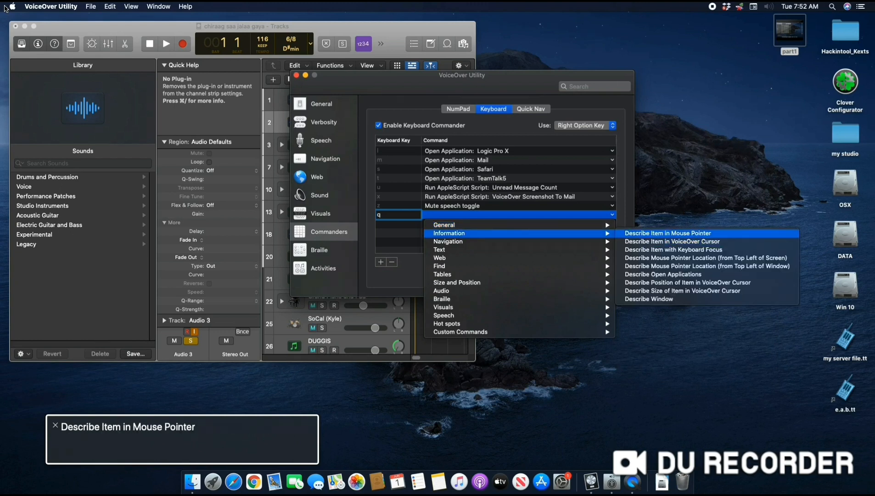
pyautogui.press('Down')
pyautogui.press('Down')
pyautogui.press('Down')
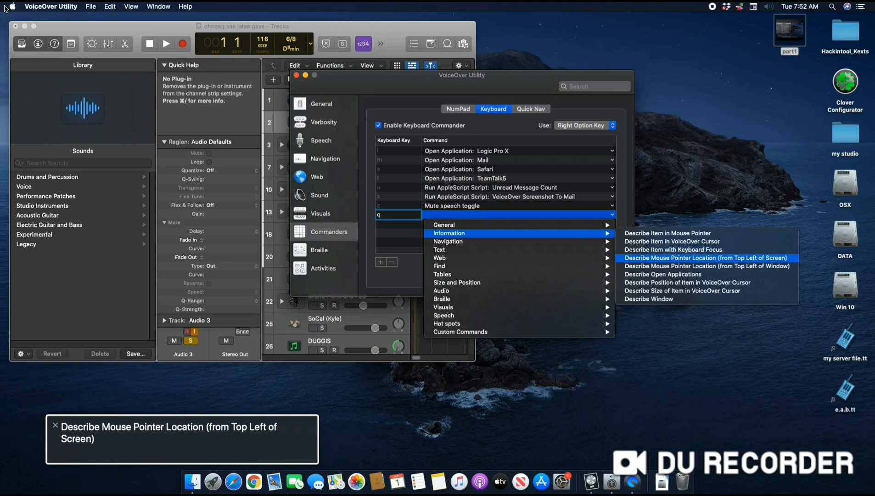
pyautogui.press('Down')
pyautogui.press('Down')
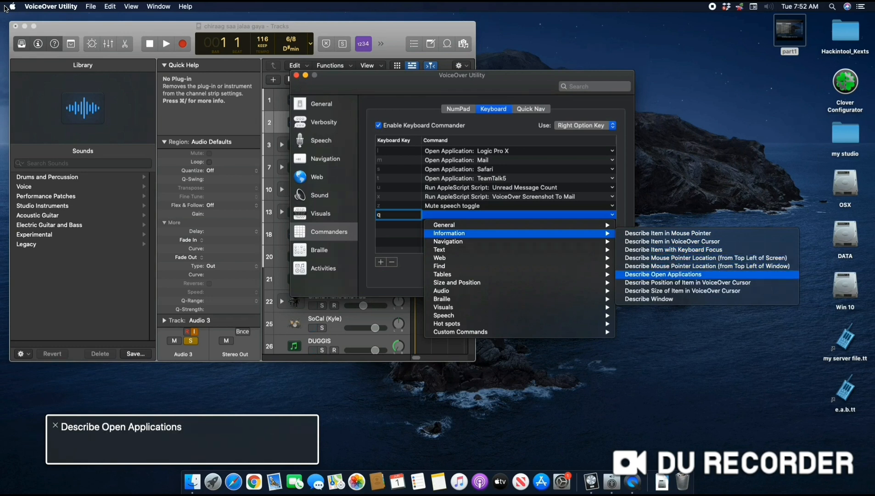
pyautogui.press('Down')
pyautogui.press('Left')
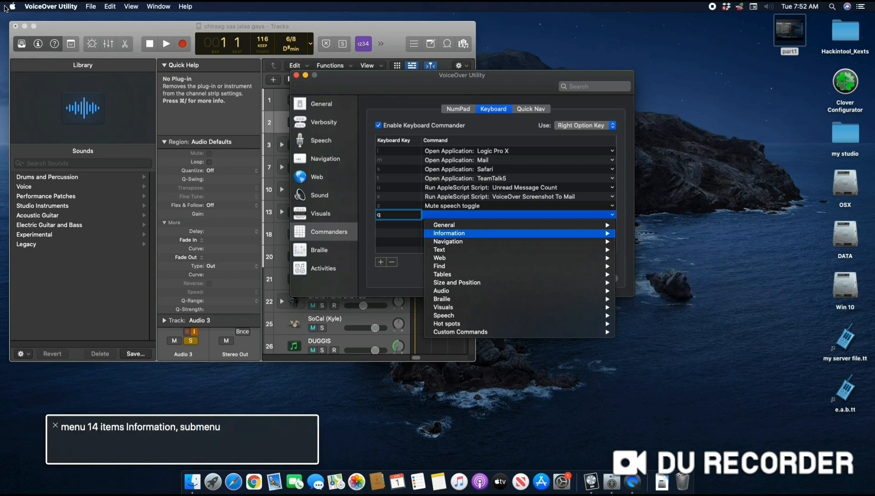
# Examine the Navigation category's commands from Go Left a Bit through Go to End.
pyautogui.press('Down')
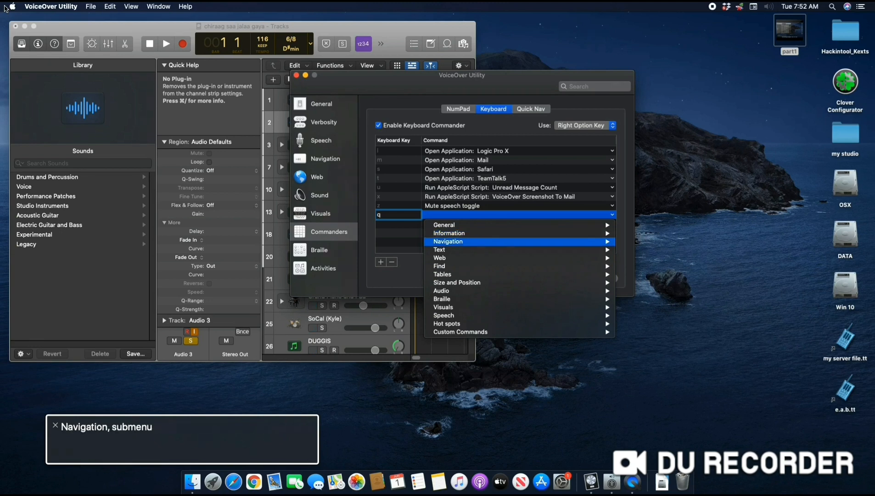
pyautogui.press('Right')
pyautogui.press('Down')
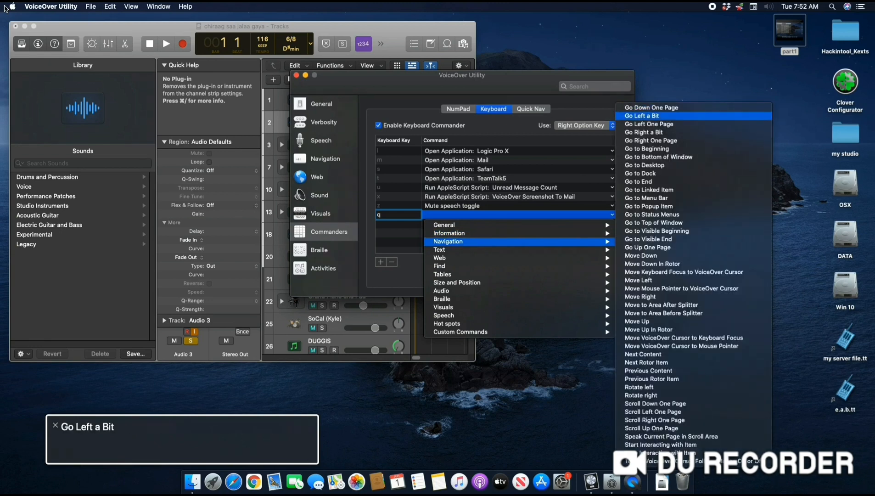
pyautogui.press('Down')
pyautogui.press('Down')
pyautogui.press('Down')
pyautogui.press('Down')
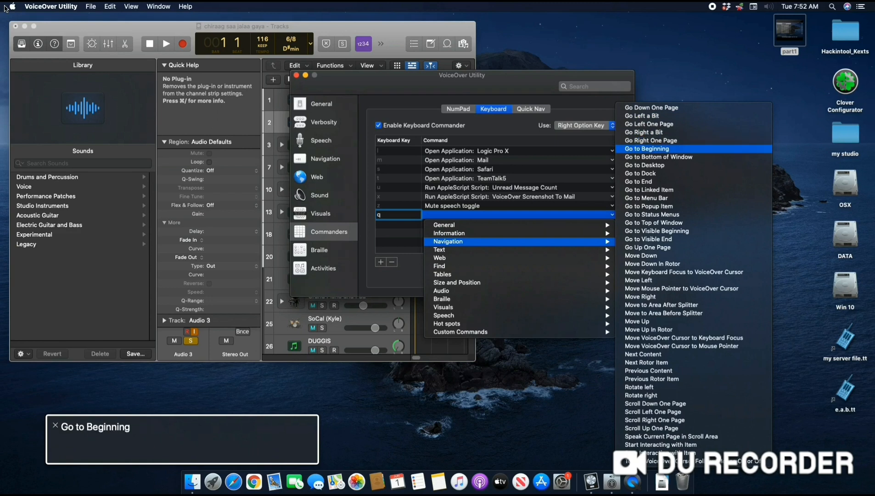
pyautogui.press('Down')
pyautogui.press('Down')
pyautogui.press('Down')
pyautogui.press('Down')
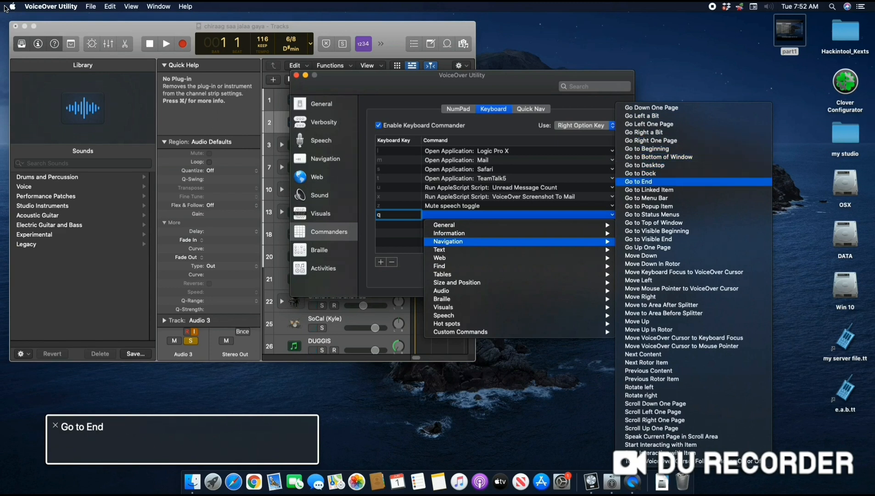
# Review further Navigation commands, from Go to Linked Item through Go Up One Page.
pyautogui.press('Up')
pyautogui.press('Down')
pyautogui.press('Down')
pyautogui.press('Down')
pyautogui.press('Down')
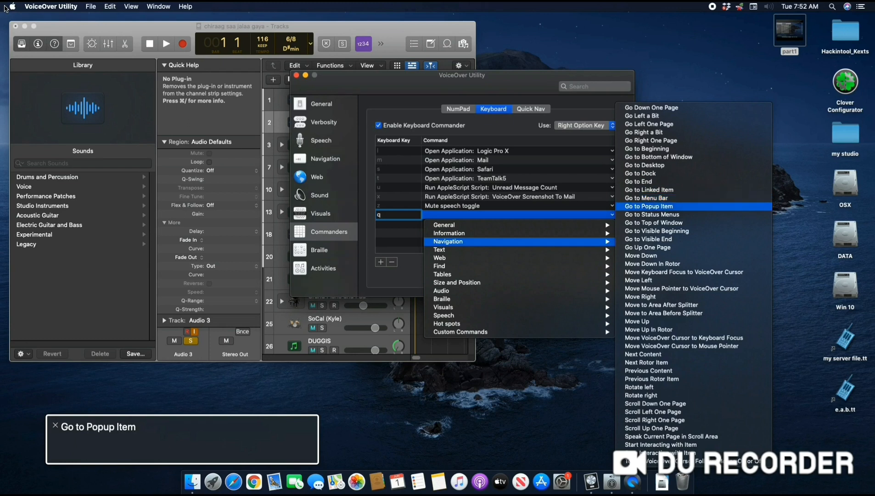
pyautogui.press('Up')
pyautogui.press('Up')
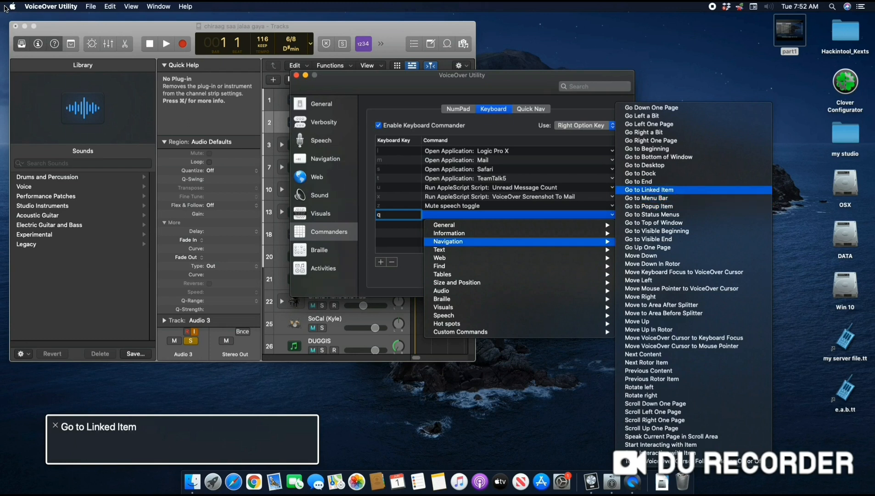
pyautogui.press('Down')
pyautogui.press('Down')
pyautogui.press('Down')
pyautogui.press('Down')
pyautogui.press('Down')
pyautogui.press('Down')
pyautogui.press('Down')
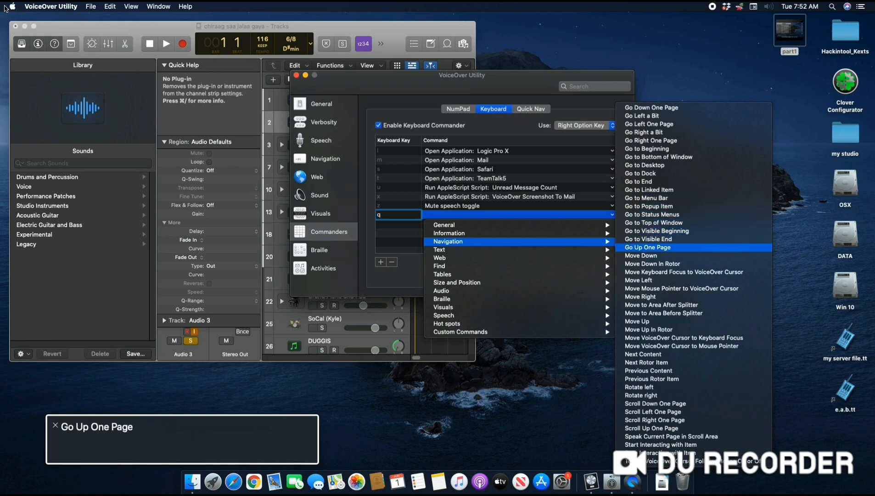
pyautogui.press('Left')
# Examine the Text category's commands for reading the current character, line, paragraph, sentence and word.
pyautogui.press('Down')
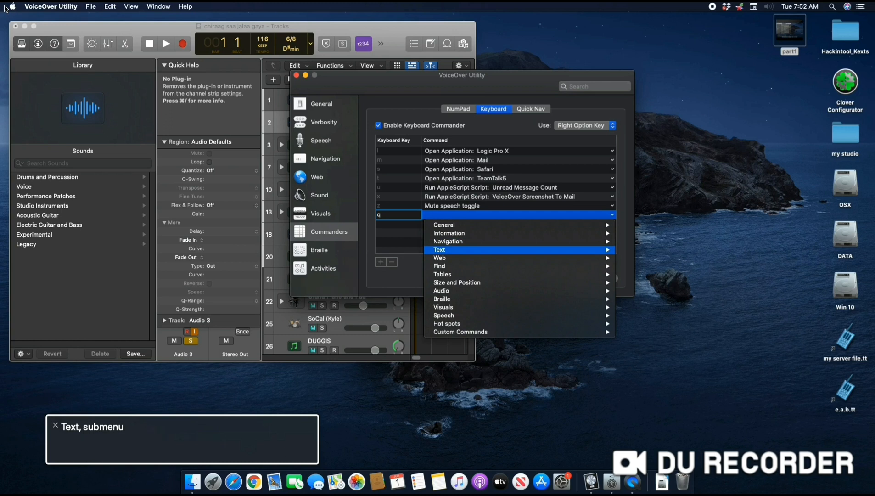
pyautogui.press('Right')
pyautogui.press('Down')
pyautogui.press('Down')
pyautogui.press('Down')
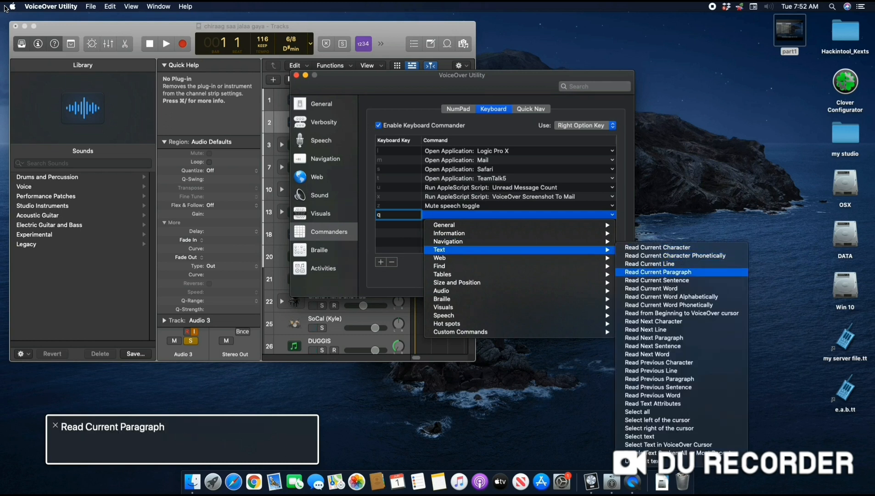
pyautogui.press('Down')
pyautogui.press('Down')
pyautogui.press('Down')
pyautogui.press('Down')
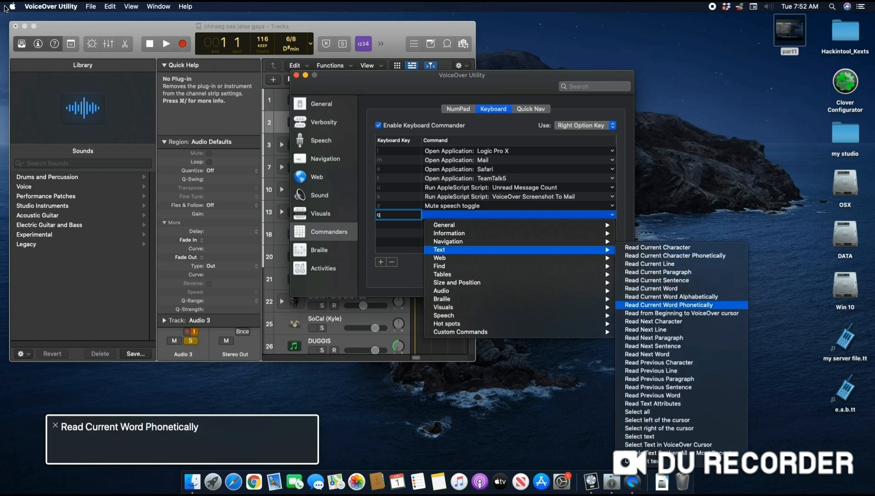
# Review the Text category's Read Next, Read Previous and selection commands, up to Select left of the cursor.
pyautogui.press('Down')
pyautogui.press('Down')
pyautogui.press('Down')
pyautogui.press('Down')
pyautogui.press('Down')
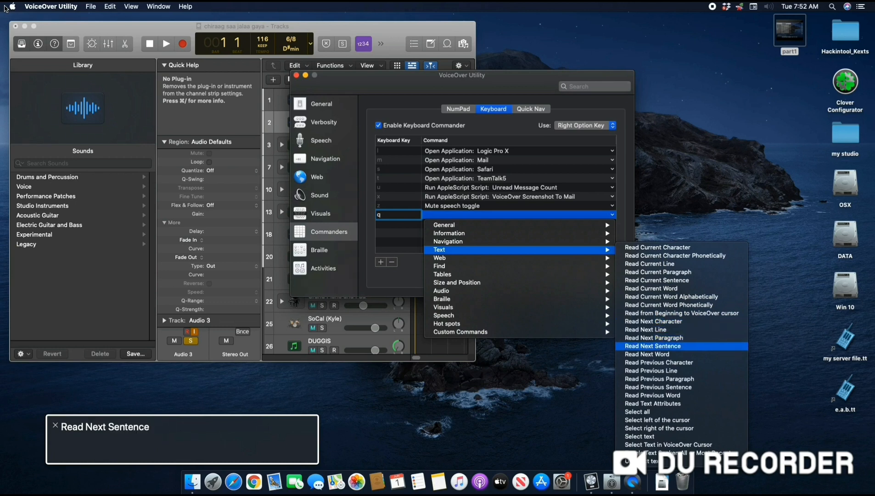
pyautogui.press('Down')
pyautogui.press('Down')
pyautogui.press('Down')
pyautogui.press('Down')
pyautogui.press('Down')
pyautogui.press('Down')
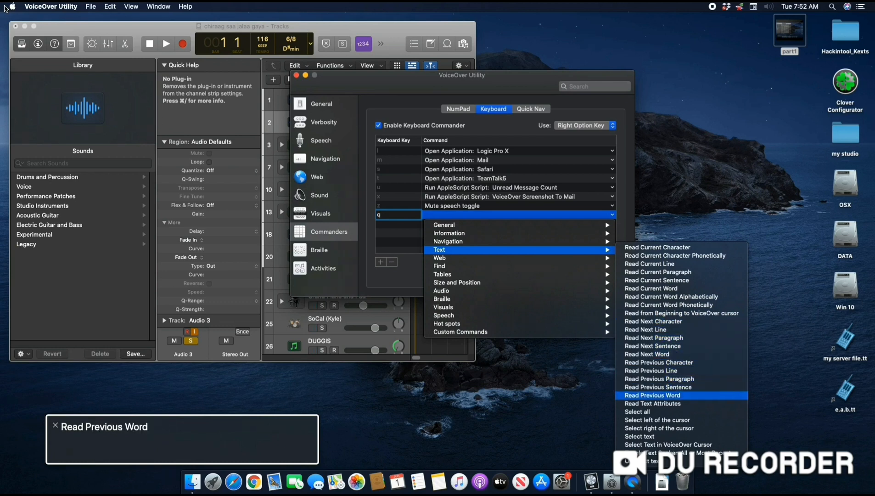
pyautogui.press('Down')
pyautogui.press('Down')
pyautogui.press('Down')
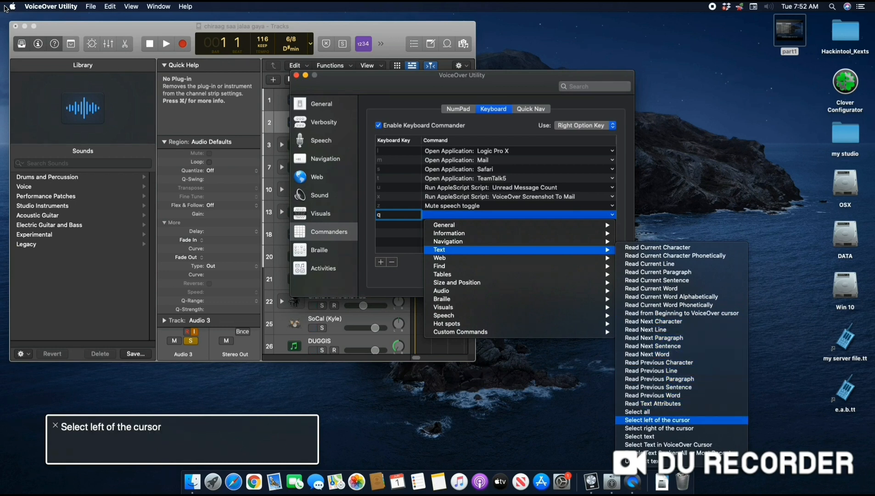
pyautogui.press('Left')
# Examine the Web category's Find Next commands, from Find Next Auto Web Spot through Find Next Live Region.
pyautogui.press('Down')
pyautogui.press('Right')
pyautogui.press('Down')
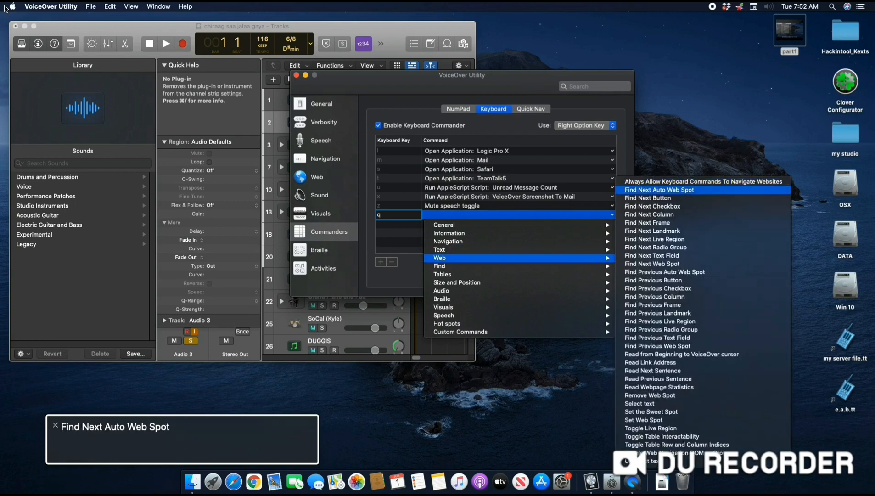
pyautogui.press('Down')
pyautogui.press('Down')
pyautogui.press('Down')
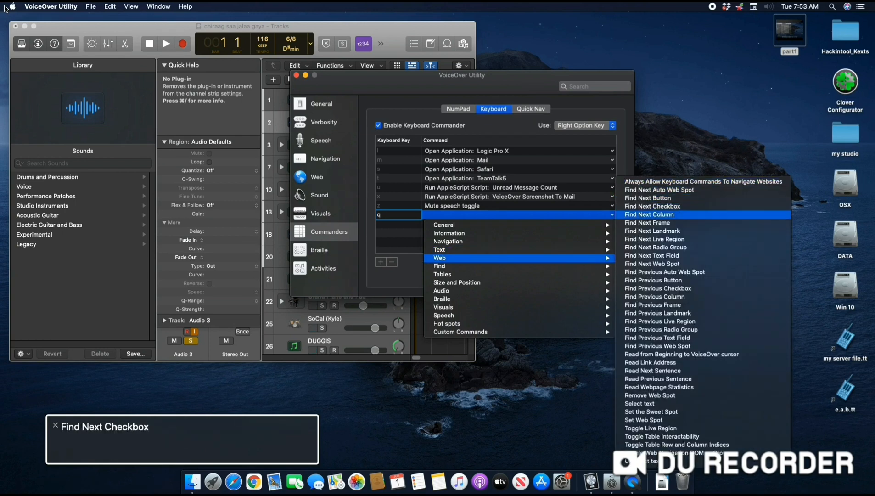
pyautogui.press('Down')
pyautogui.press('Down')
pyautogui.press('Down')
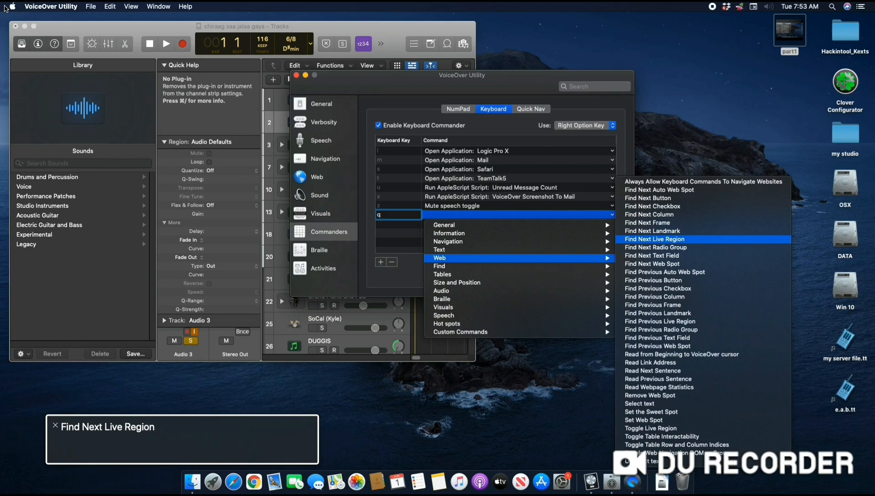
# Review further Web category commands, including Find Previous Auto Web Spot and Find Previous Column.
pyautogui.press('Down')
pyautogui.press('Down')
pyautogui.press('Down')
pyautogui.press('Down')
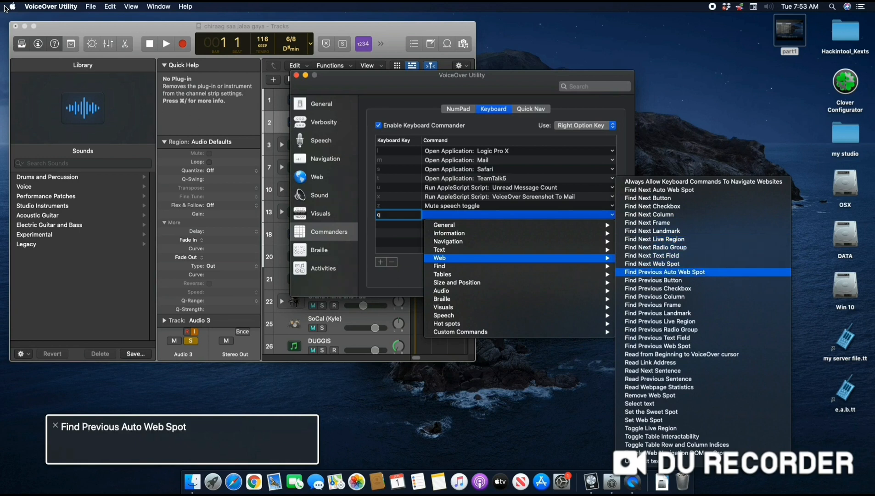
pyautogui.press('Down')
pyautogui.press('Down')
pyautogui.press('Down')
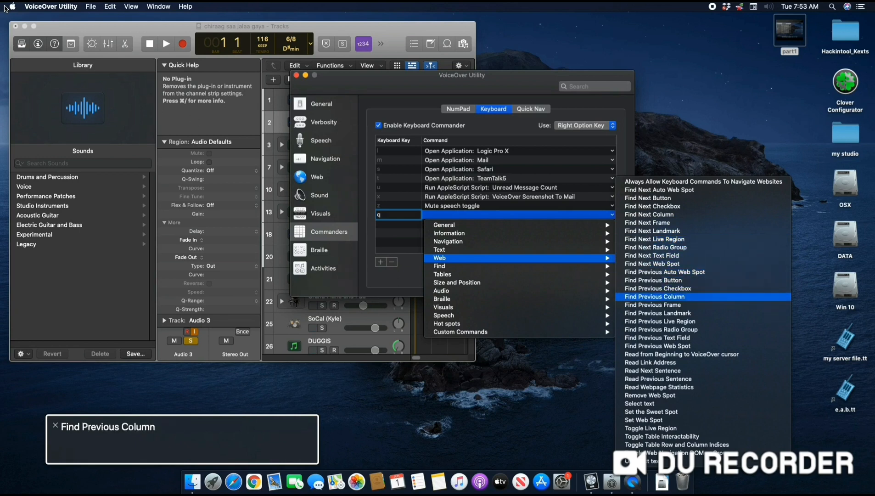
pyautogui.press('Down')
pyautogui.press('Down')
pyautogui.press('Down')
pyautogui.press('Left')
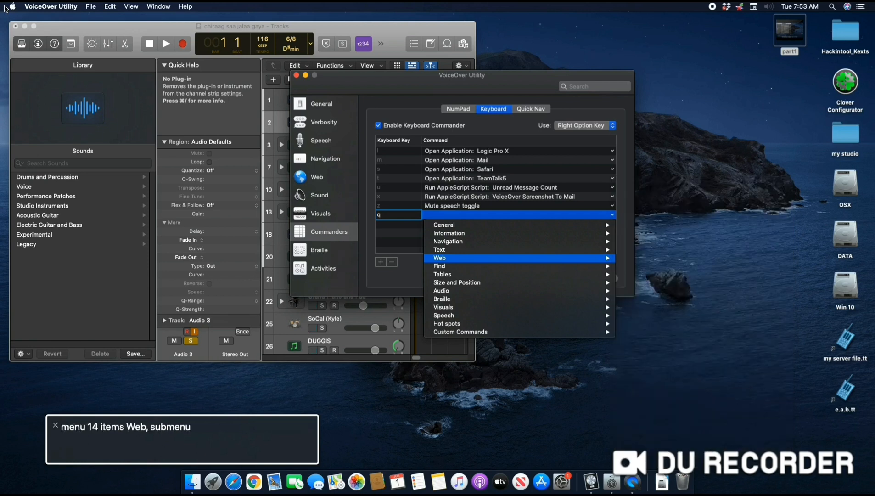
# Check the Find category's first commands, including Find Next Block Quote.
pyautogui.press('Down')
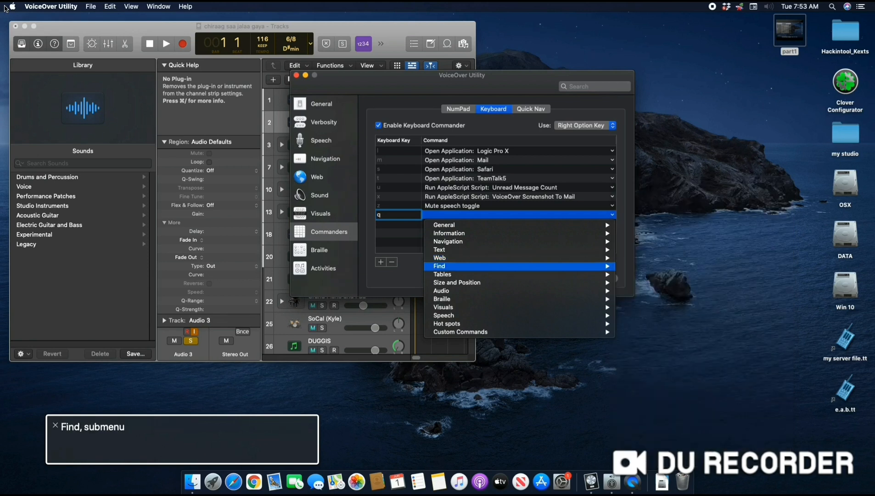
pyautogui.press('Right')
pyautogui.press('Down')
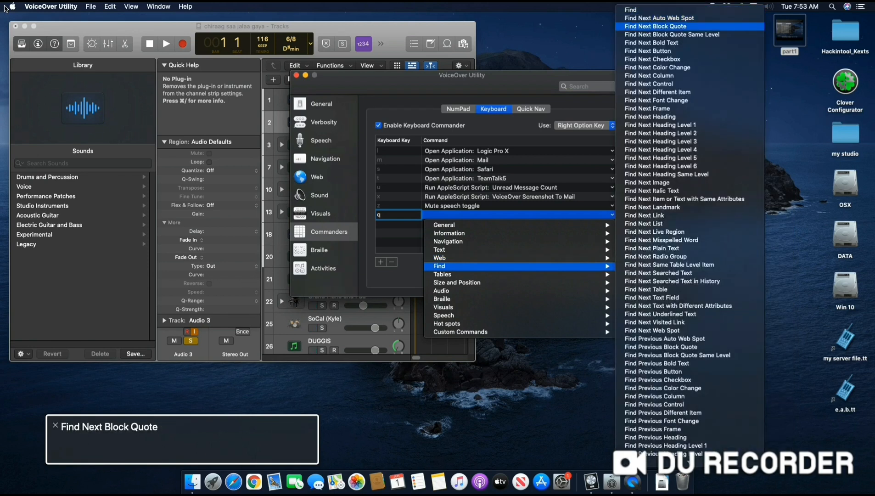
pyautogui.press('Left')
# Examine the Tables category's commands from Jump to Header through Read Row Description.
pyautogui.press('Down')
pyautogui.press('Right')
pyautogui.press('Down')
pyautogui.press('Down')
pyautogui.press('Down')
pyautogui.press('Down')
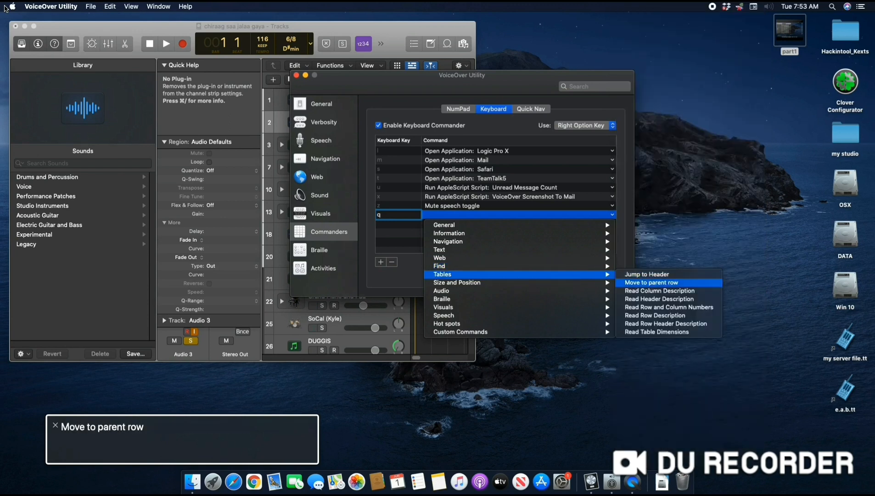
pyautogui.press('Down')
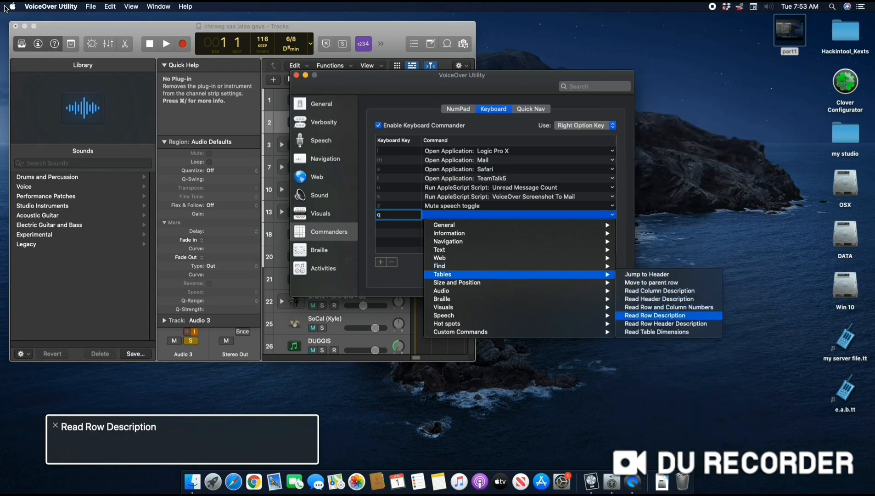
pyautogui.press('Left')
# Examine the Audio category's commands, from Copy Last Phrase to Clipboard to Save Last Phrase to Desktop as Audio File.
pyautogui.press('Down')
pyautogui.press('Down')
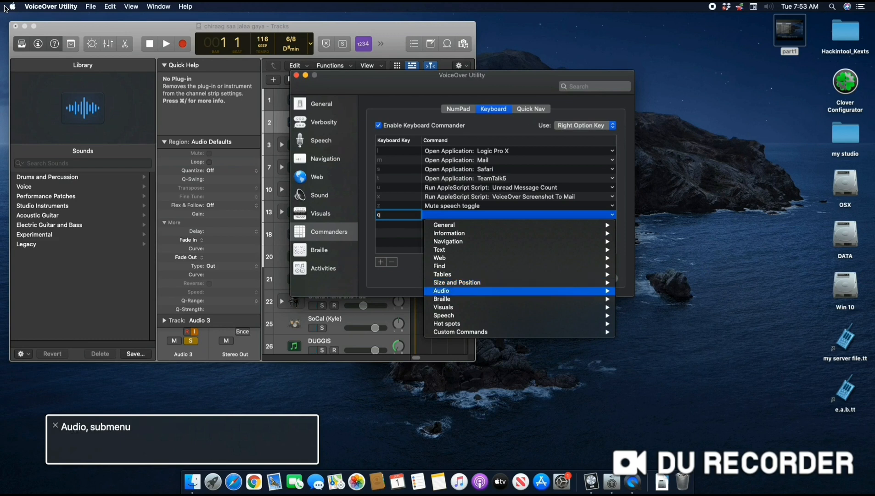
pyautogui.press('Right')
pyautogui.press('Down')
pyautogui.press('Down')
pyautogui.press('Down')
pyautogui.press('Down')
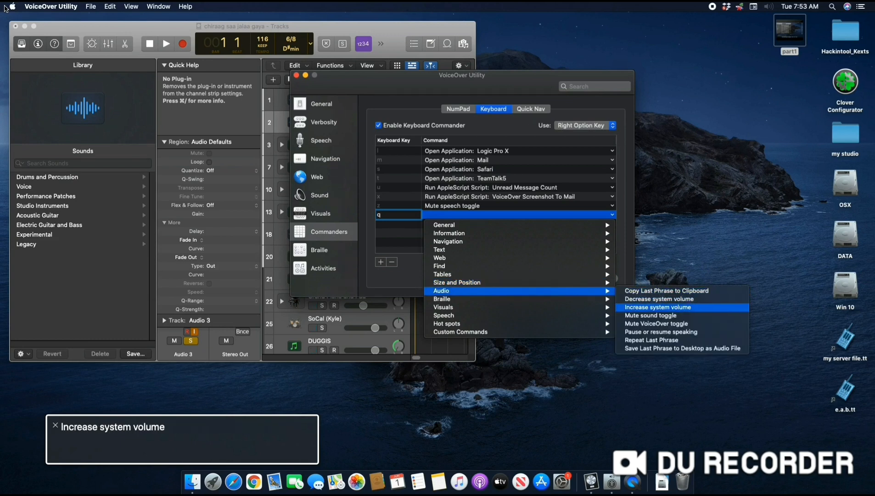
pyautogui.press('Down')
pyautogui.press('Up')
pyautogui.press('Up')
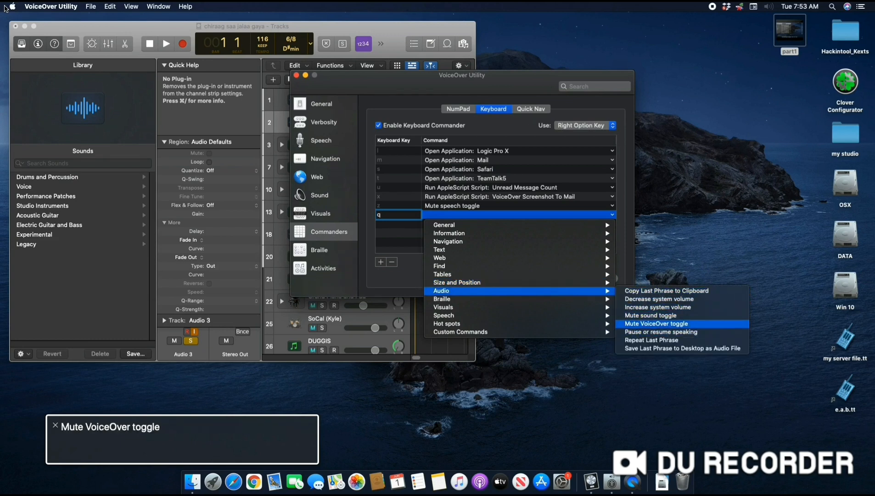
pyautogui.press('Down')
pyautogui.press('Down')
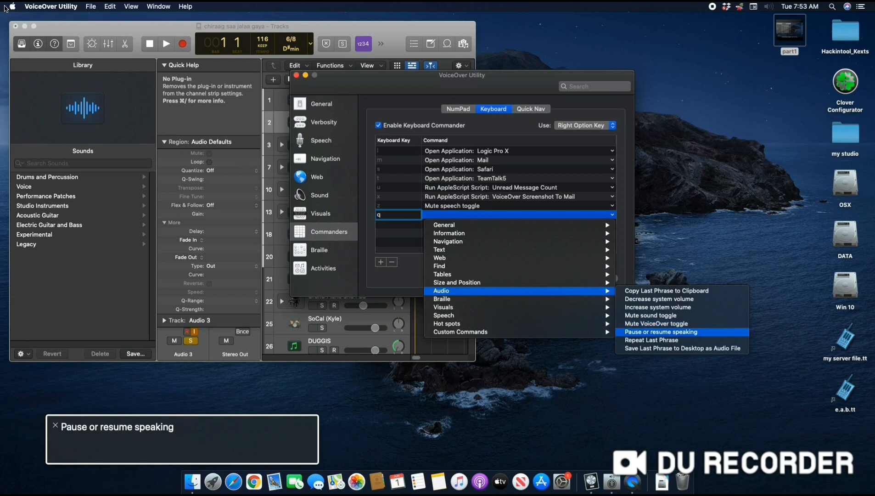
pyautogui.press('Down')
pyautogui.press('Down')
pyautogui.press('Down')
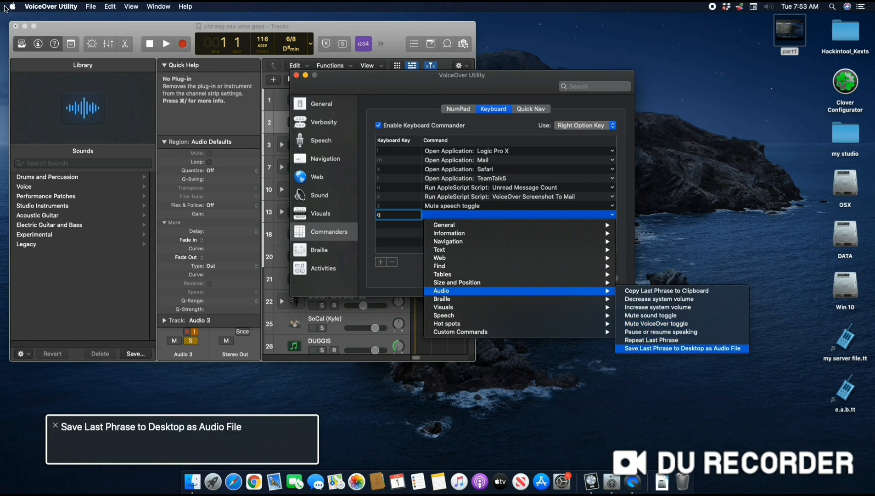
# Review the Audio category again, focusing on Mute sound toggle and Pause or resume speaking.
pyautogui.press('Down')
pyautogui.press('Down')
pyautogui.press('Down')
pyautogui.press('Down')
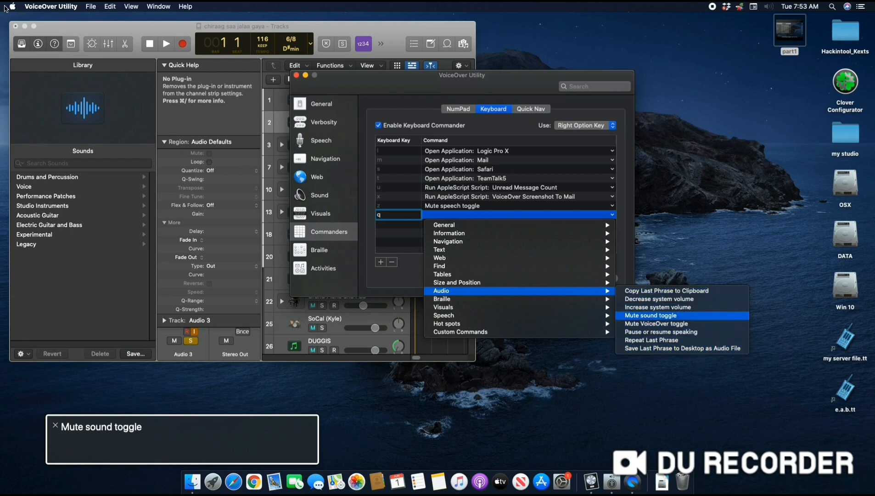
pyautogui.press('Down')
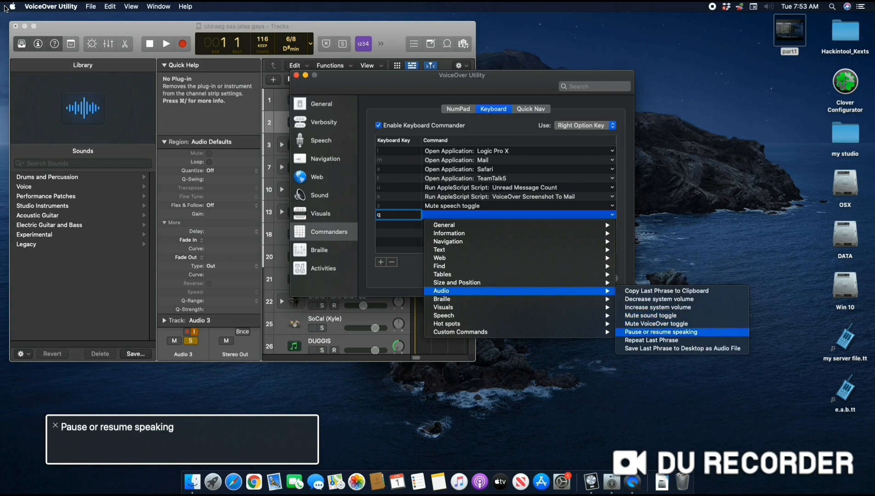
pyautogui.press('Up')
pyautogui.press('Up')
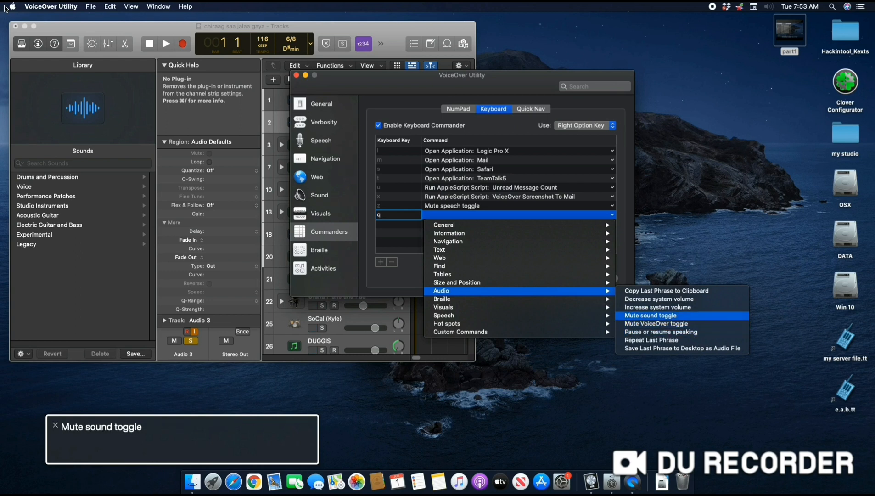
pyautogui.press('Left')
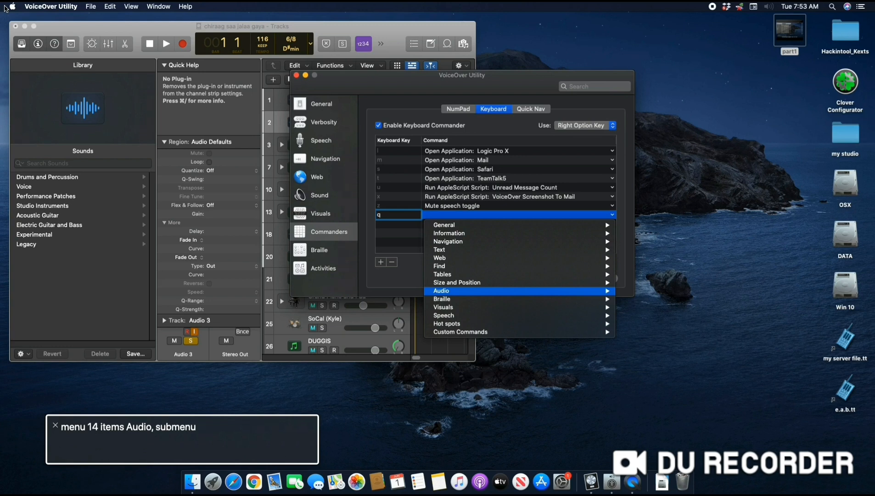
# Examine the Speech category's intonation, pitch, rate, volume, mute and pause commands.
pyautogui.press('Down')
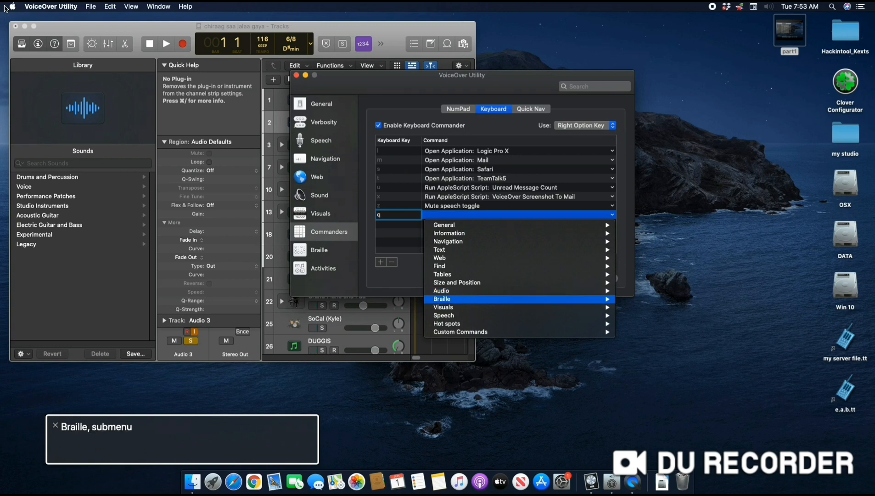
pyautogui.press('Down')
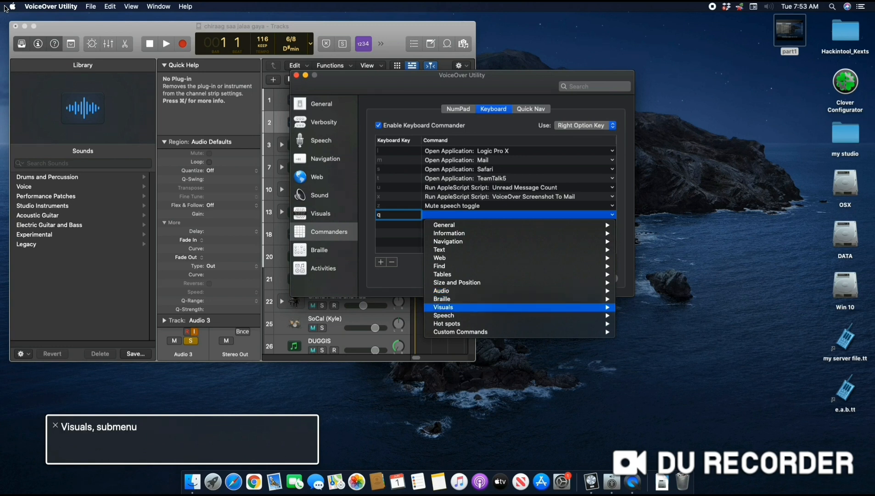
pyautogui.press('Down')
pyautogui.press('Right')
pyautogui.press('Down')
pyautogui.press('Down')
pyautogui.press('Down')
pyautogui.press('Down')
pyautogui.press('Down')
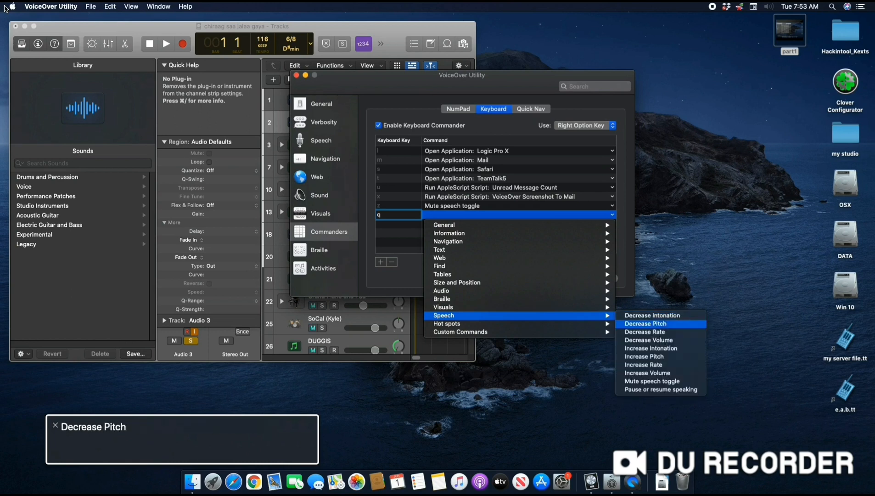
pyautogui.press('Down')
pyautogui.press('Down')
pyautogui.press('Down')
pyautogui.press('Down')
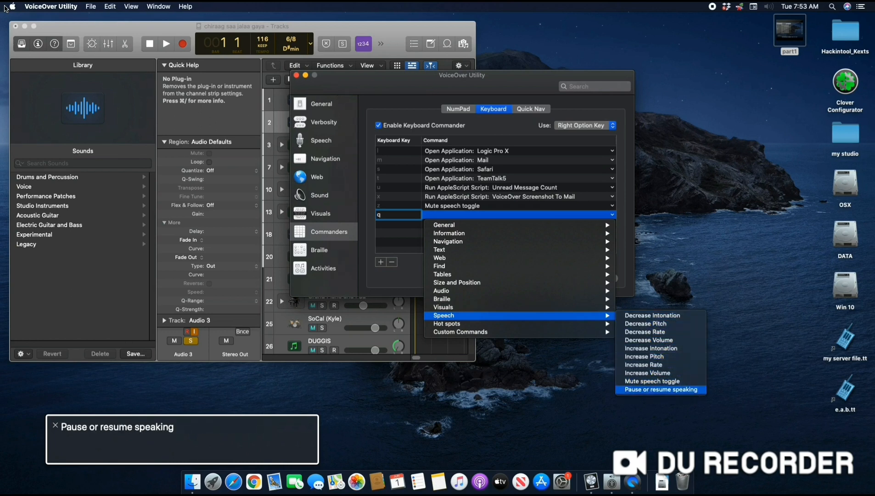
pyautogui.press('Down')
pyautogui.press('Up')
pyautogui.press('Up')
pyautogui.press('Left')
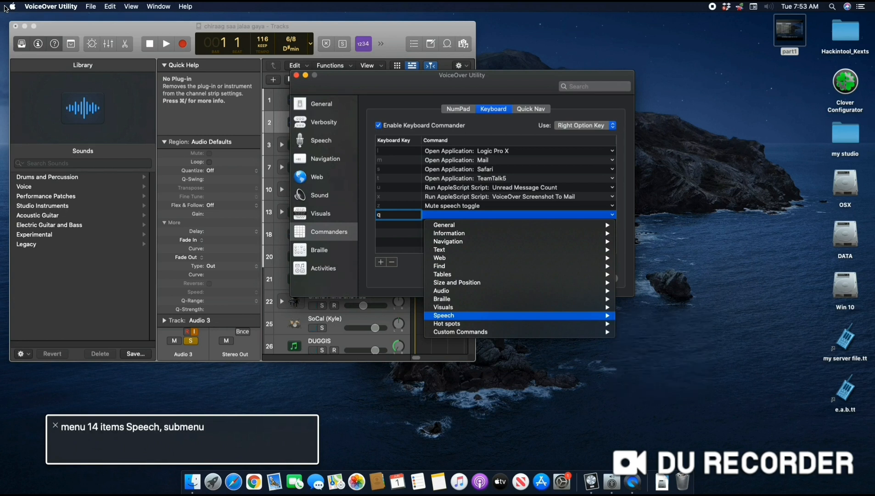
# Examine the Custom Commands for opening applications, utilities and files and for running AppleScript scripts.
pyautogui.press('Down')
pyautogui.press('Down')
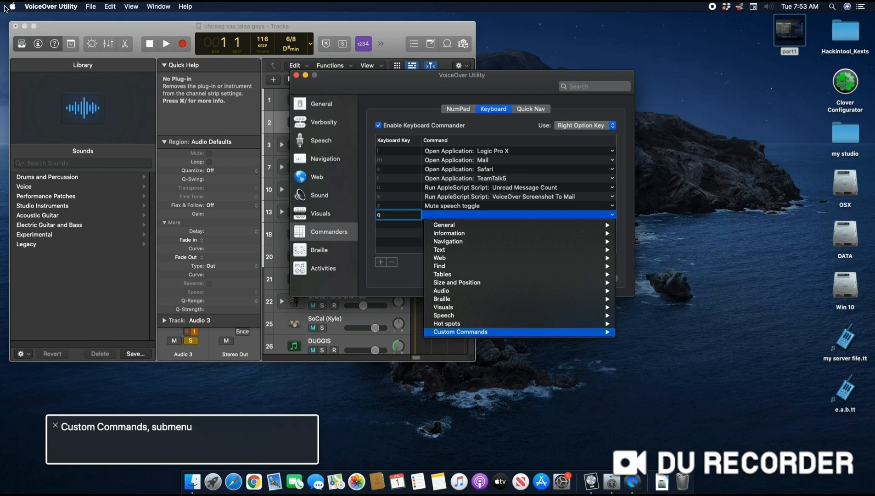
pyautogui.press('Right')
pyautogui.press('Down')
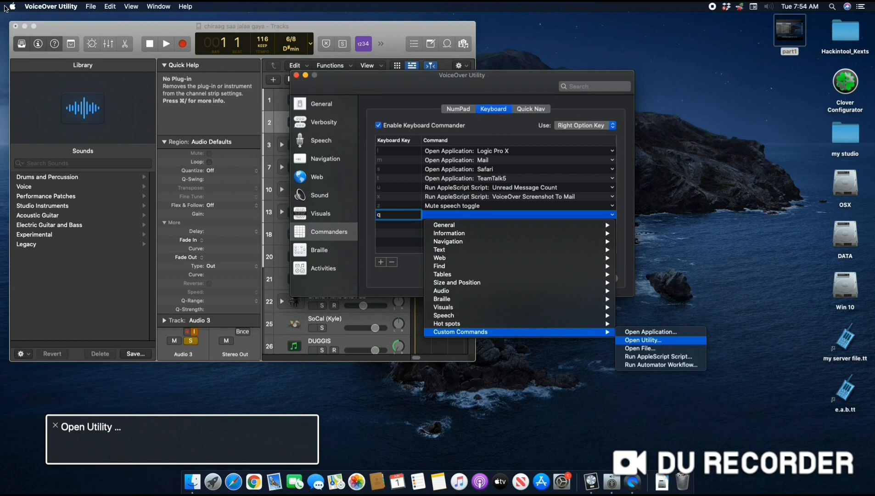
pyautogui.press('Up')
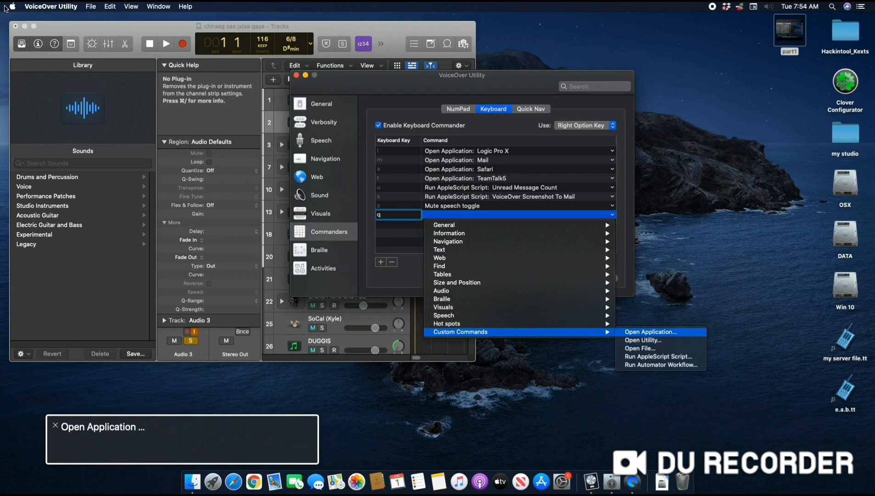
pyautogui.press('Down')
pyautogui.press('Down')
pyautogui.press('Down')
pyautogui.press('Down')
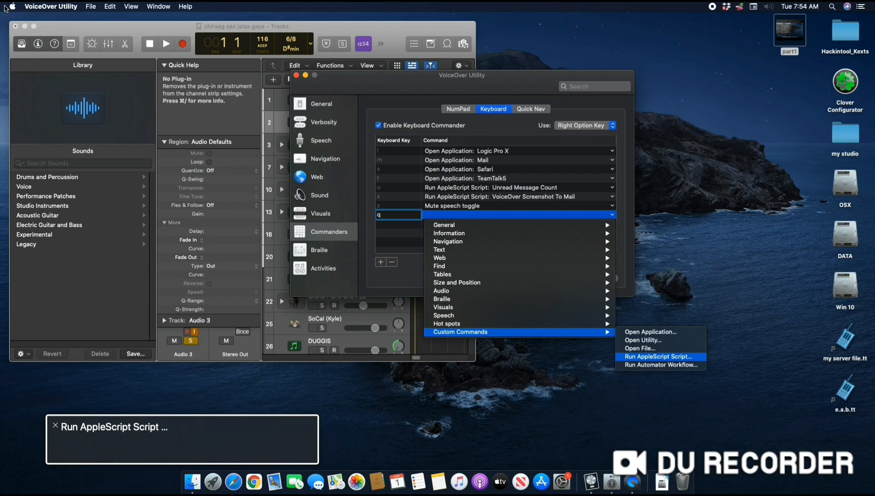
pyautogui.press('Down')
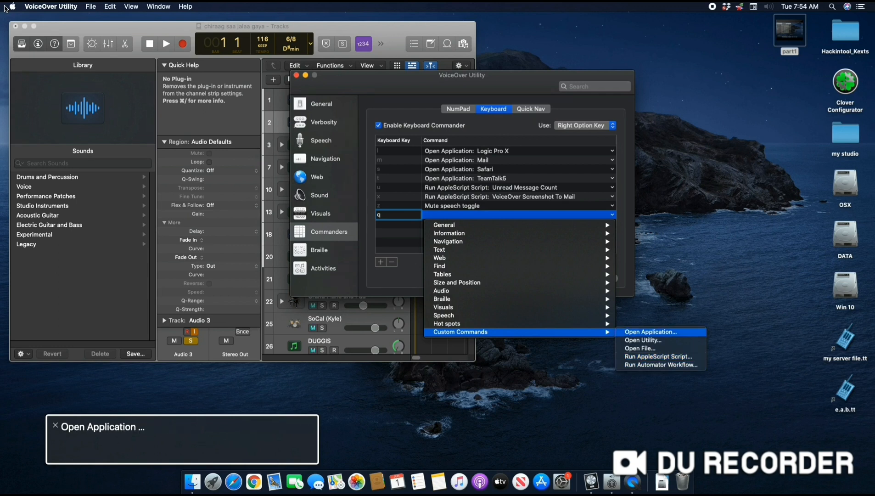
# Assign the custom Open Application command with QuickTime Player to the q shortcut and finish editing its key.
pyautogui.press('Return')
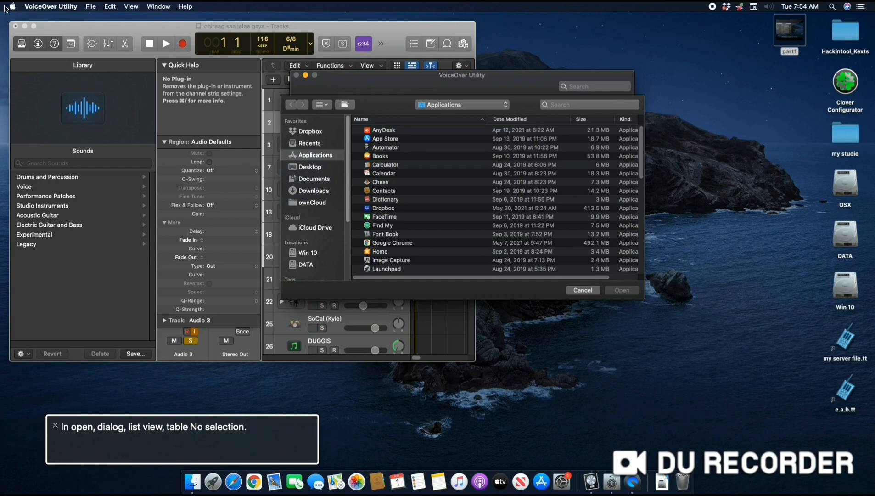
pyautogui.hotkey('ctrl', 'alt', 'shift', 'Down')
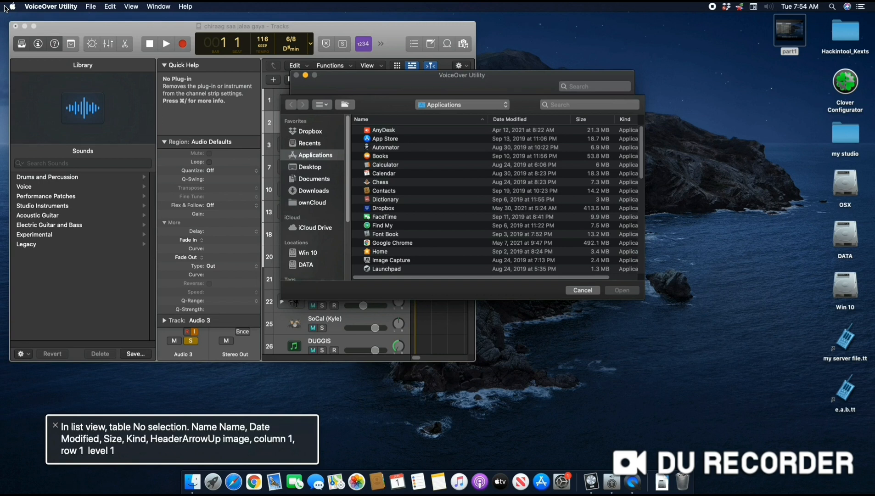
pyautogui.press('q')
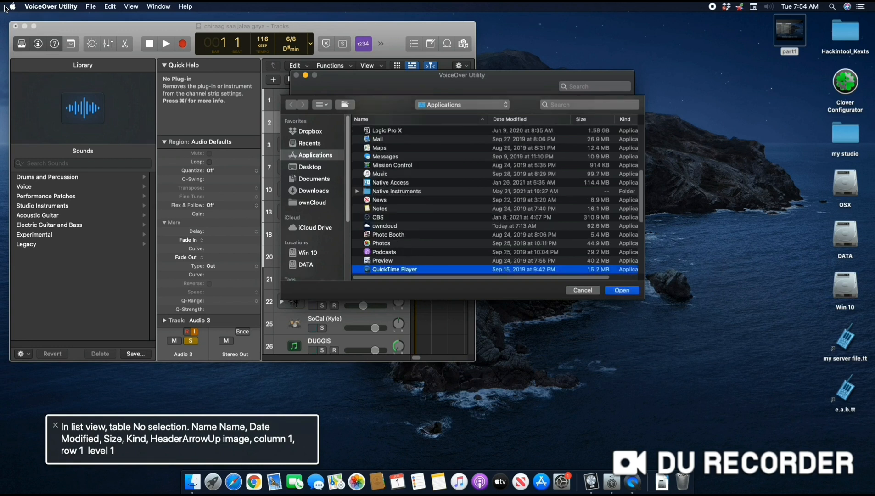
pyautogui.press('Down')
pyautogui.press('Up')
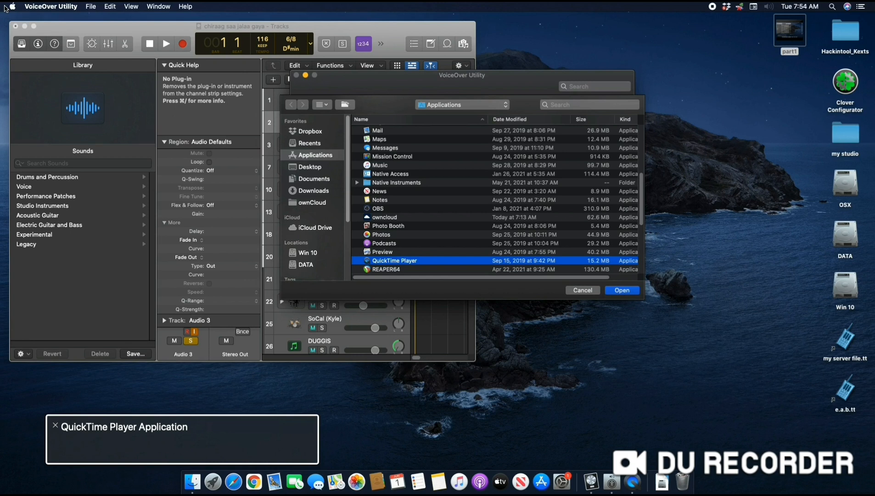
pyautogui.press('Return')
pyautogui.write('q')
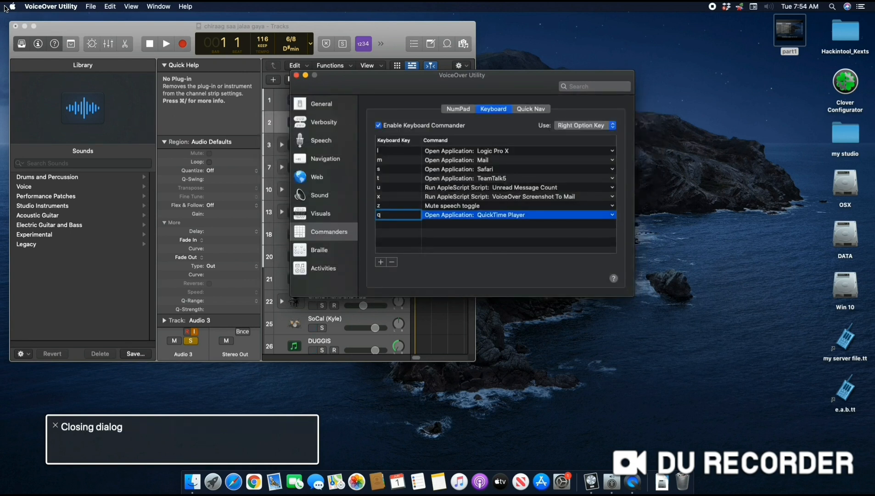
pyautogui.press('Return')
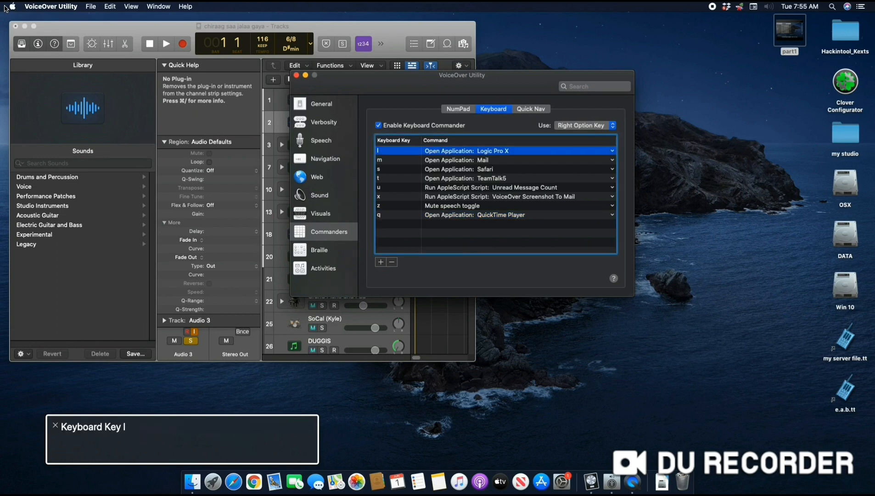
# Go through the Keyboard Commander shortcuts down to the q entry that opens QuickTime Player.
pyautogui.press('s')
pyautogui.press('Down')
pyautogui.press('Down')
pyautogui.press('Down')
pyautogui.press('Down')
pyautogui.press('Down')
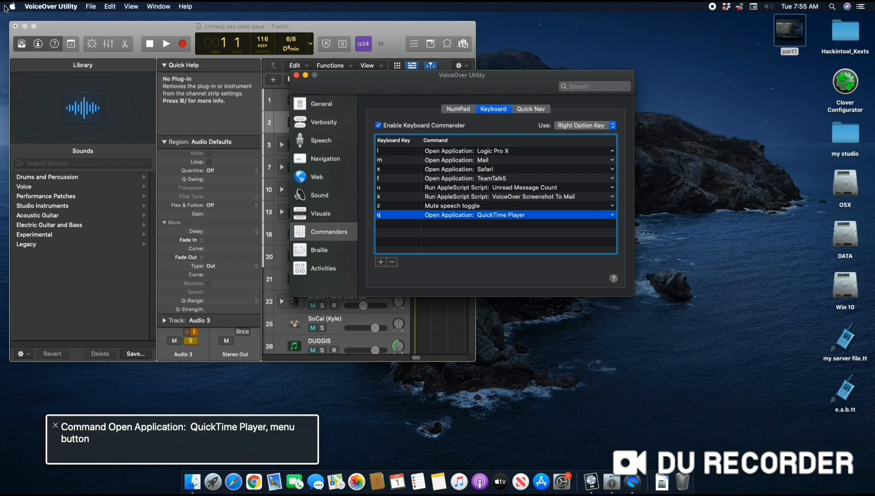
# Test the Keyboard Commander shortcuts by opening Logic Pro X with l and Safari with s, and quit Safari.
pyautogui.hotkey('alt', 'l')
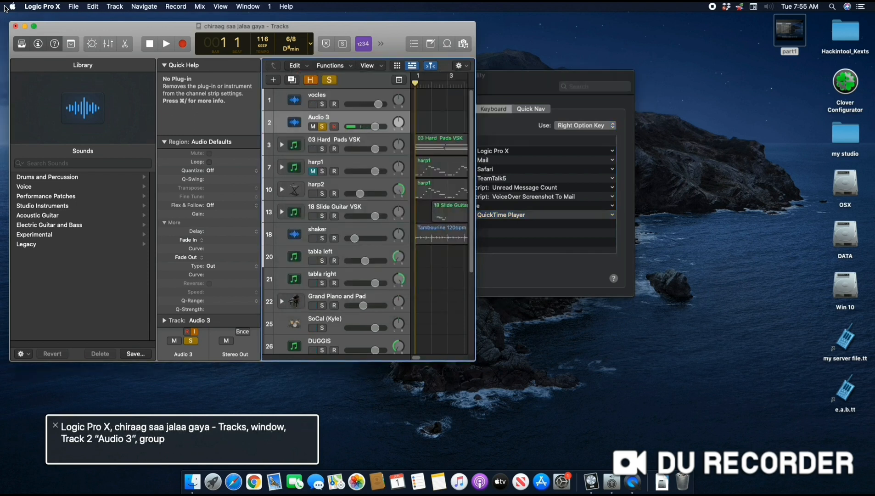
pyautogui.press('Up')
pyautogui.press('Down')
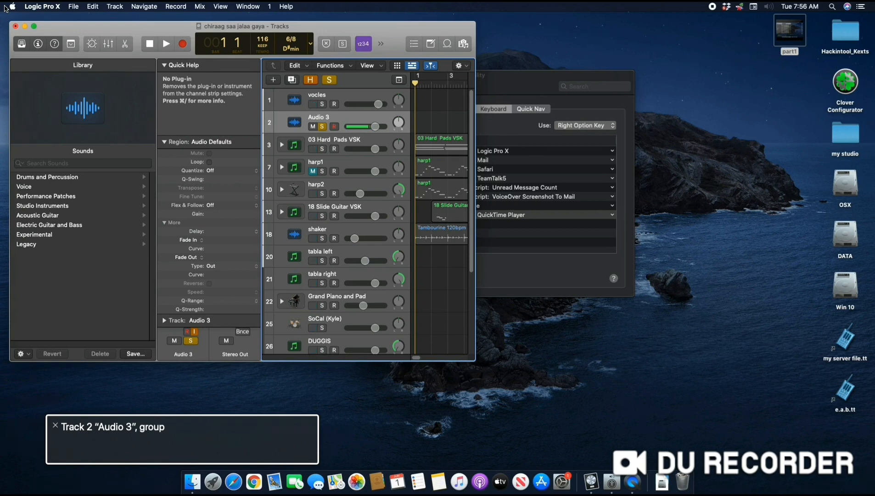
pyautogui.hotkey('alt', 's')
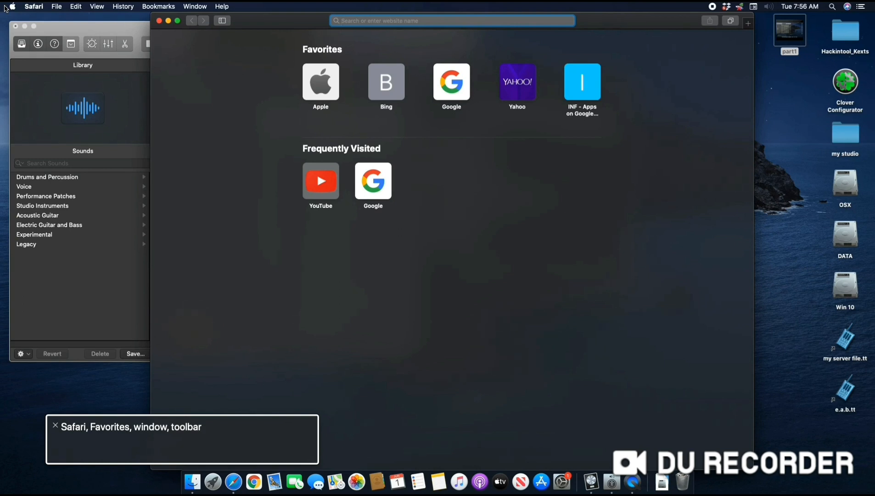
pyautogui.press('super+q')
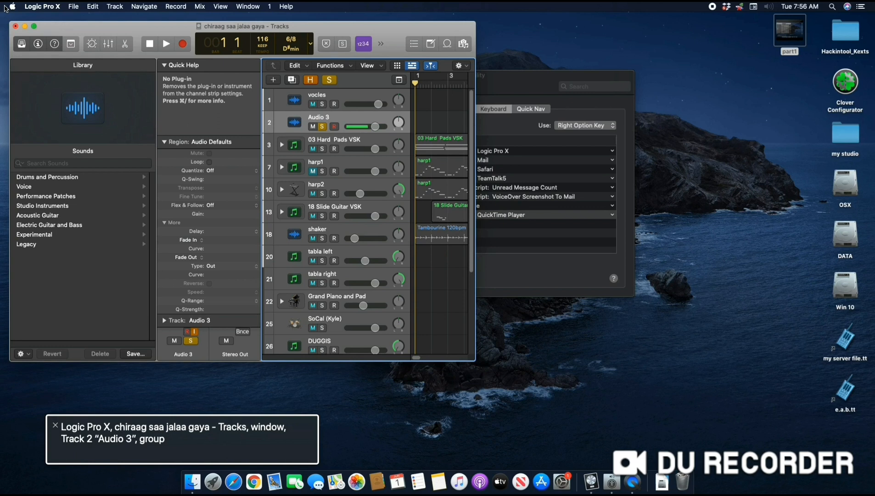
# Switch back to VoiceOver Utility by way of QuickTime Player and Logic Pro X.
pyautogui.press('super+Tab')
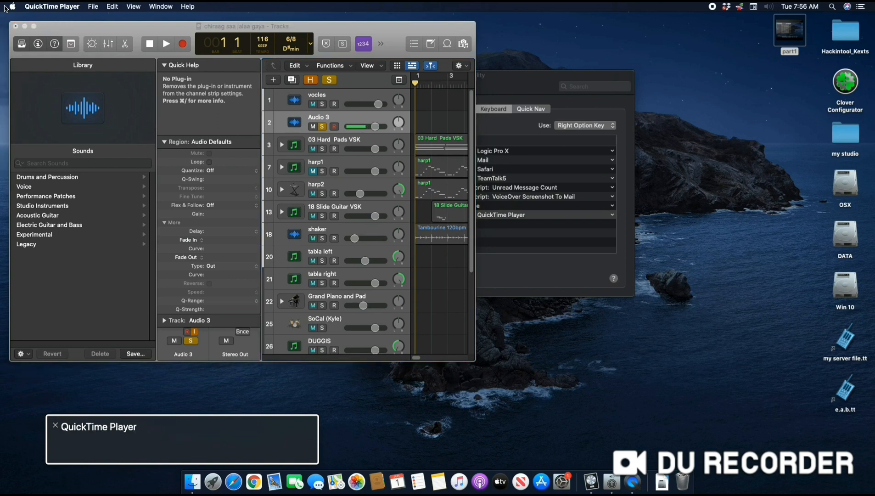
pyautogui.press('super+Tab')
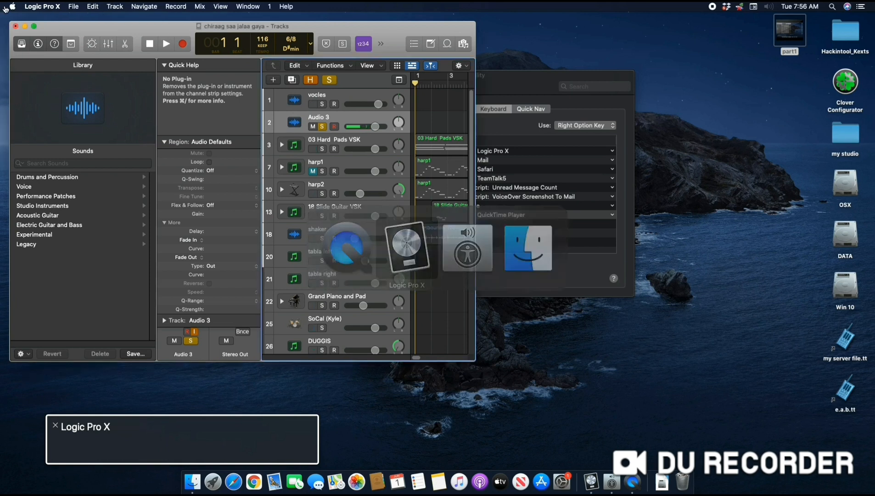
pyautogui.press('super+Tab')
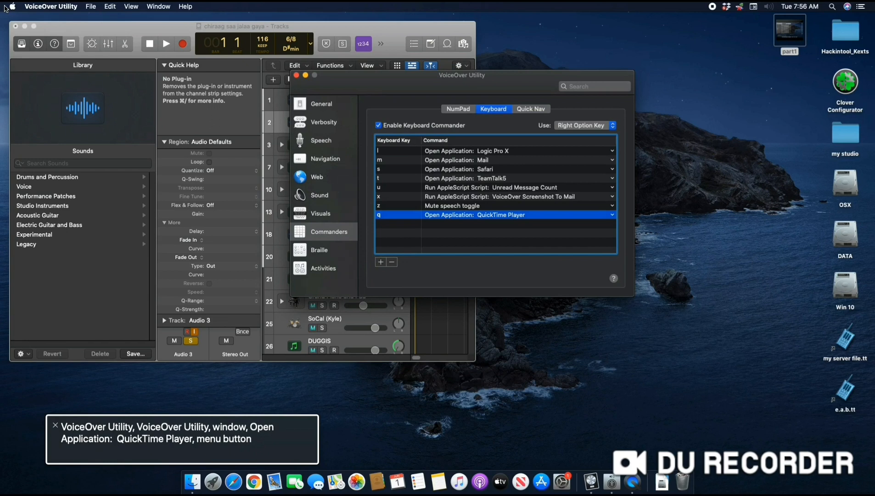
# Leave the Keyboard Commander table and go past the Braille category to show the Activities settings.
pyautogui.hotkey('ctrl', 'alt', 'shift', 'Up')
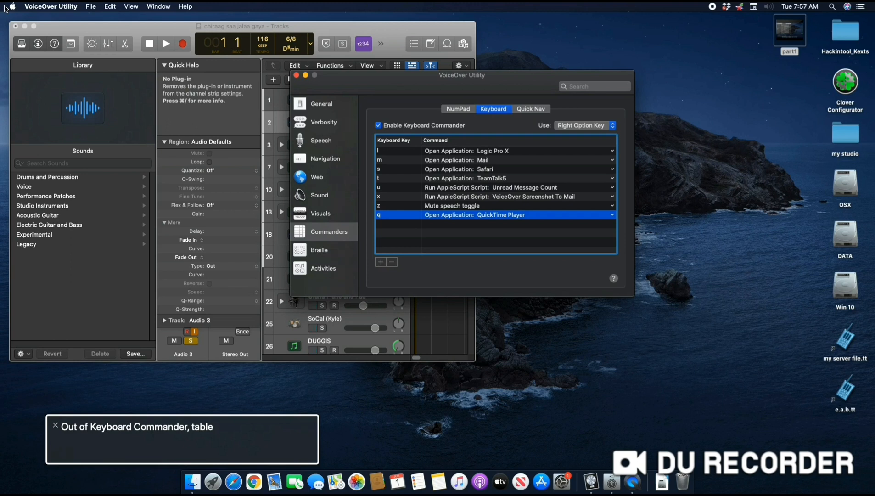
pyautogui.press('Down')
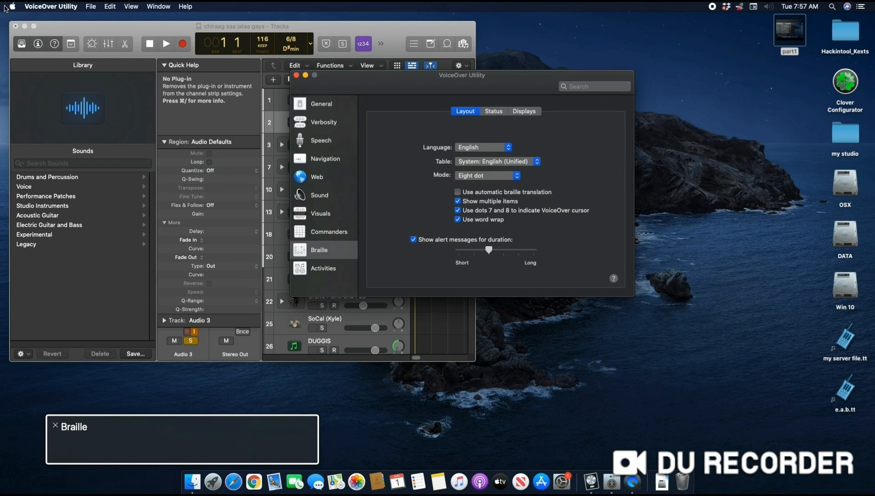
pyautogui.press('Down')
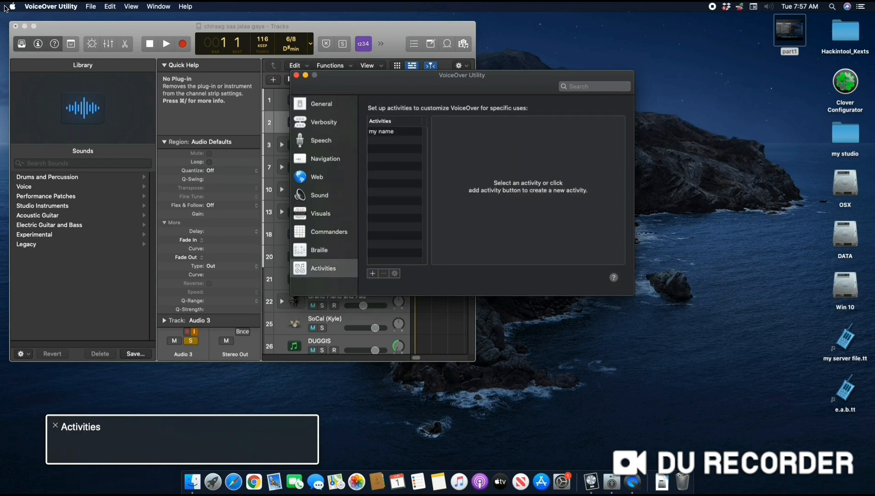